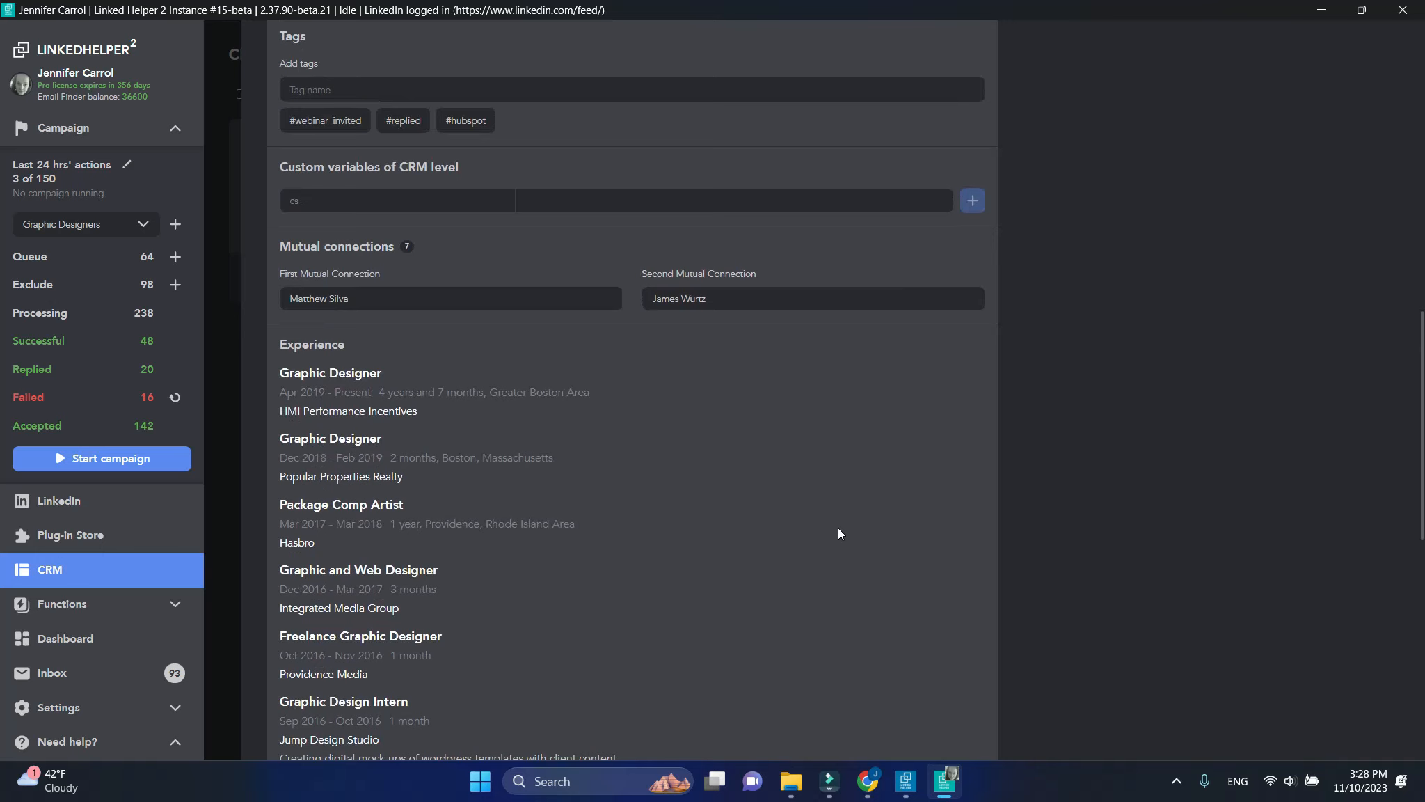
Switch to Close in the browser, open the HMI Performance Incentives graphic designer contact and review its fields.
scroll(839, 534, up, 10)
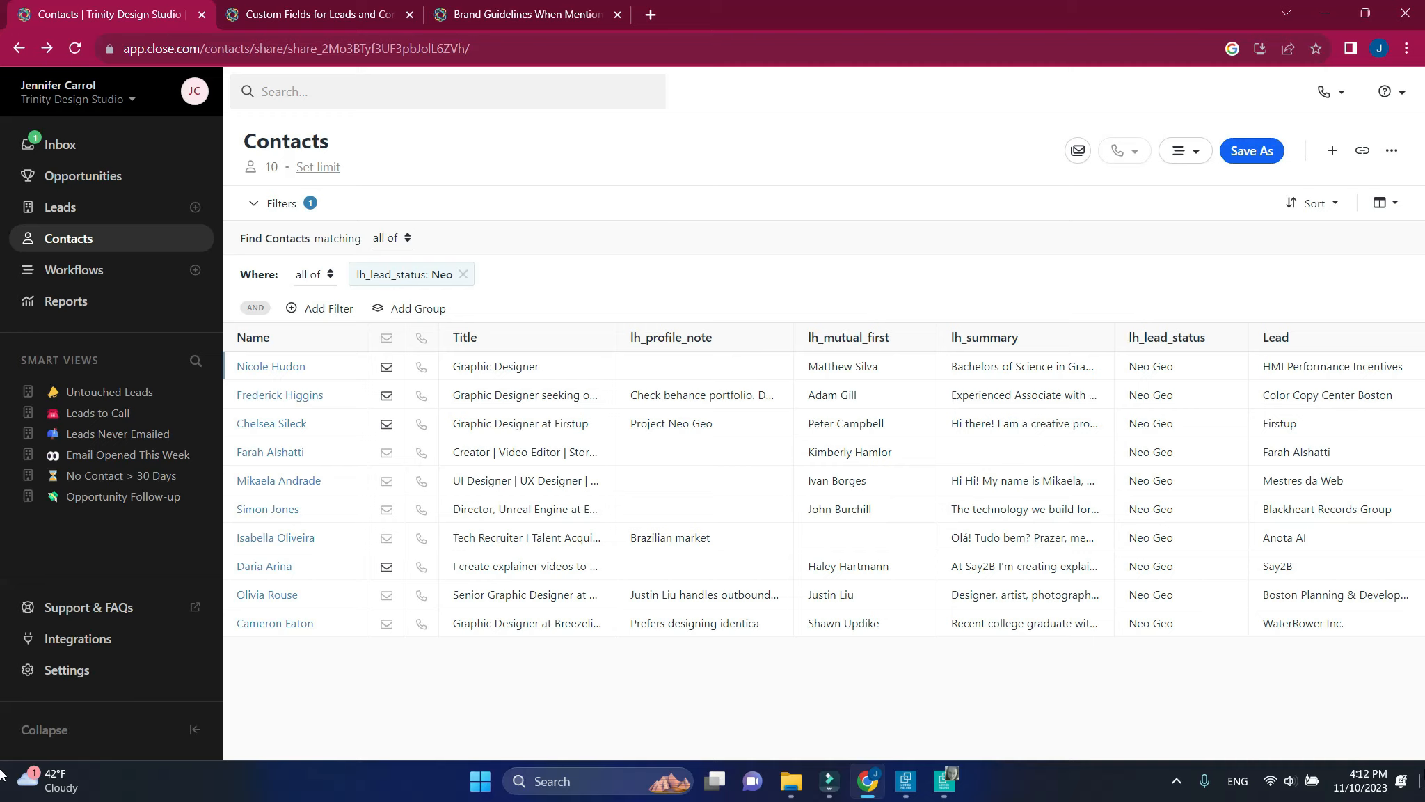
click(297, 365)
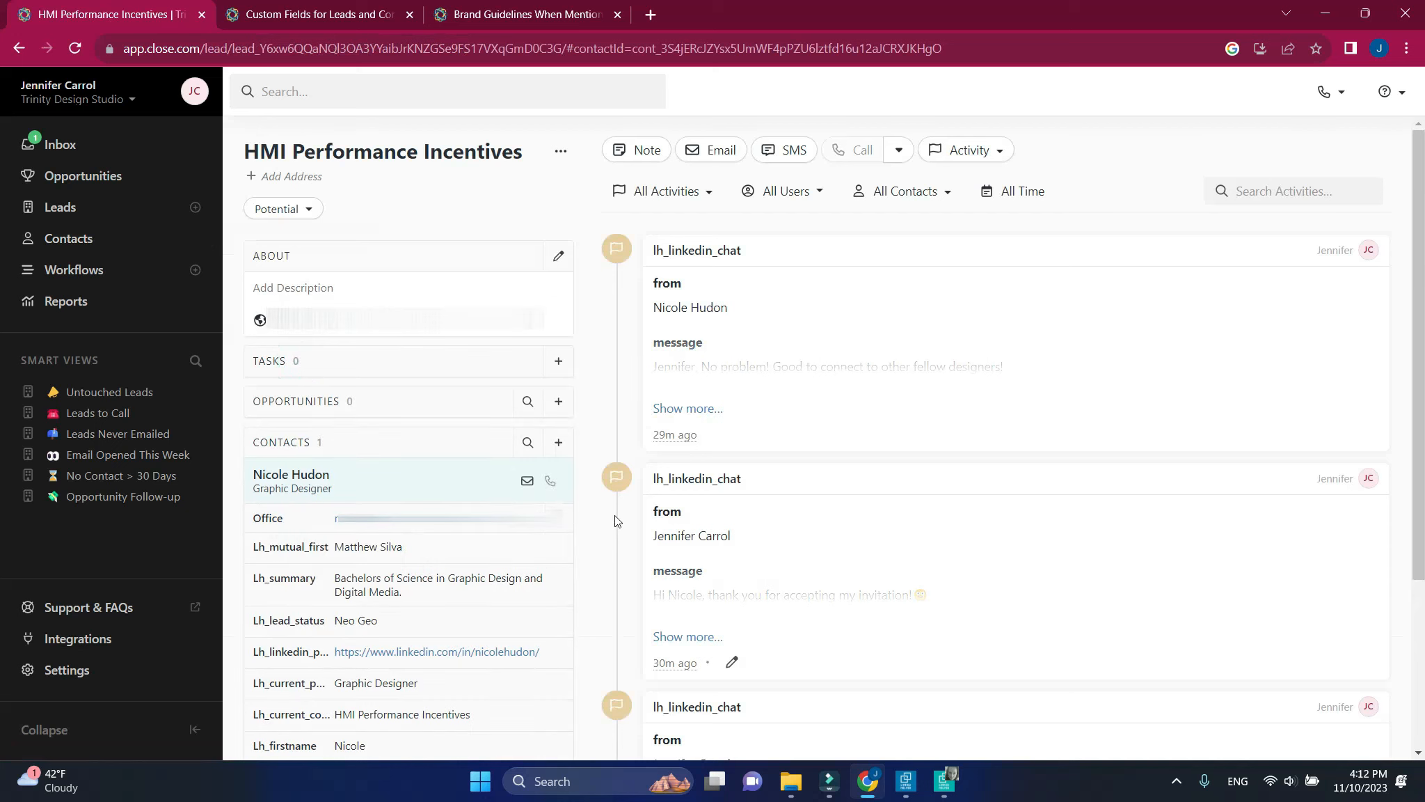
scroll(569, 575, down, 4)
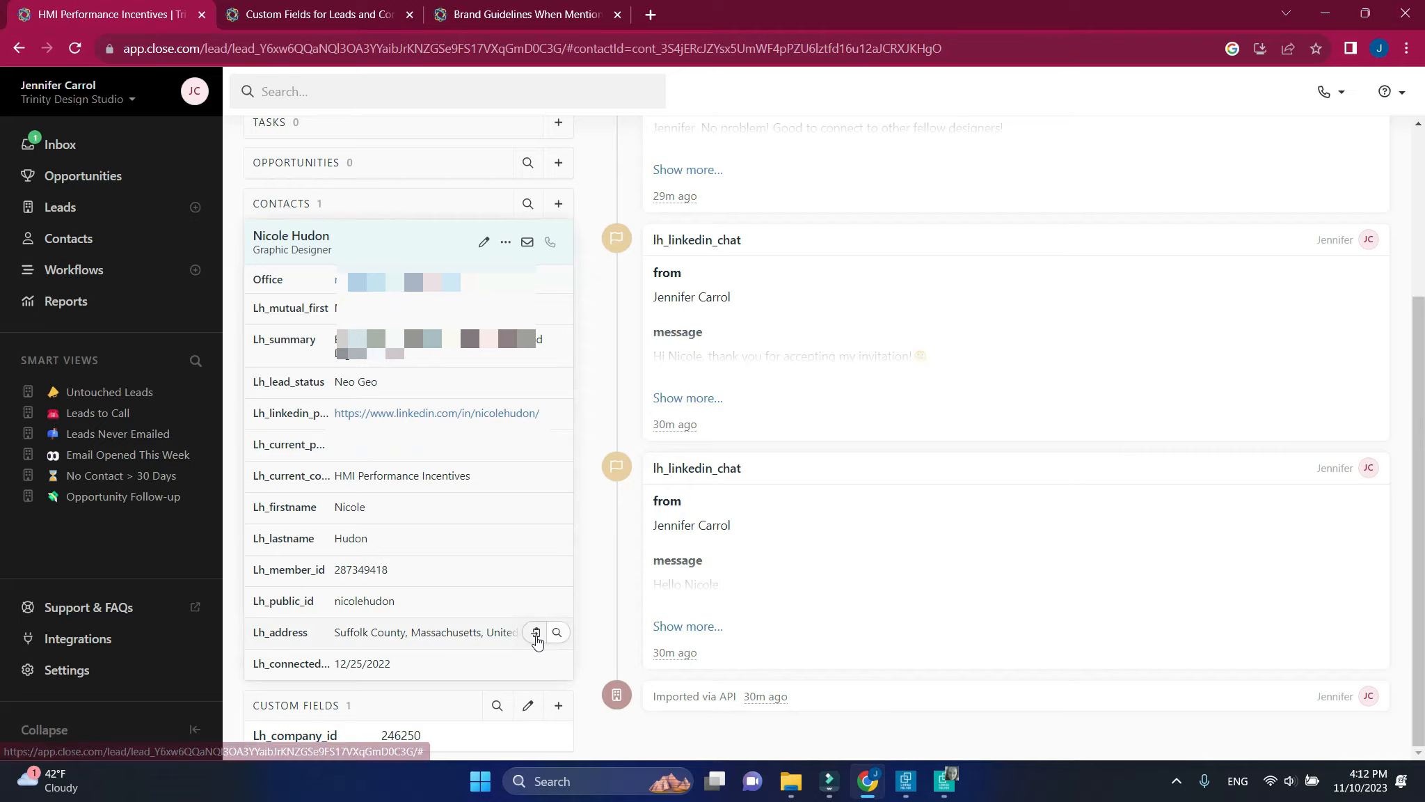
scroll(539, 644, up, 4)
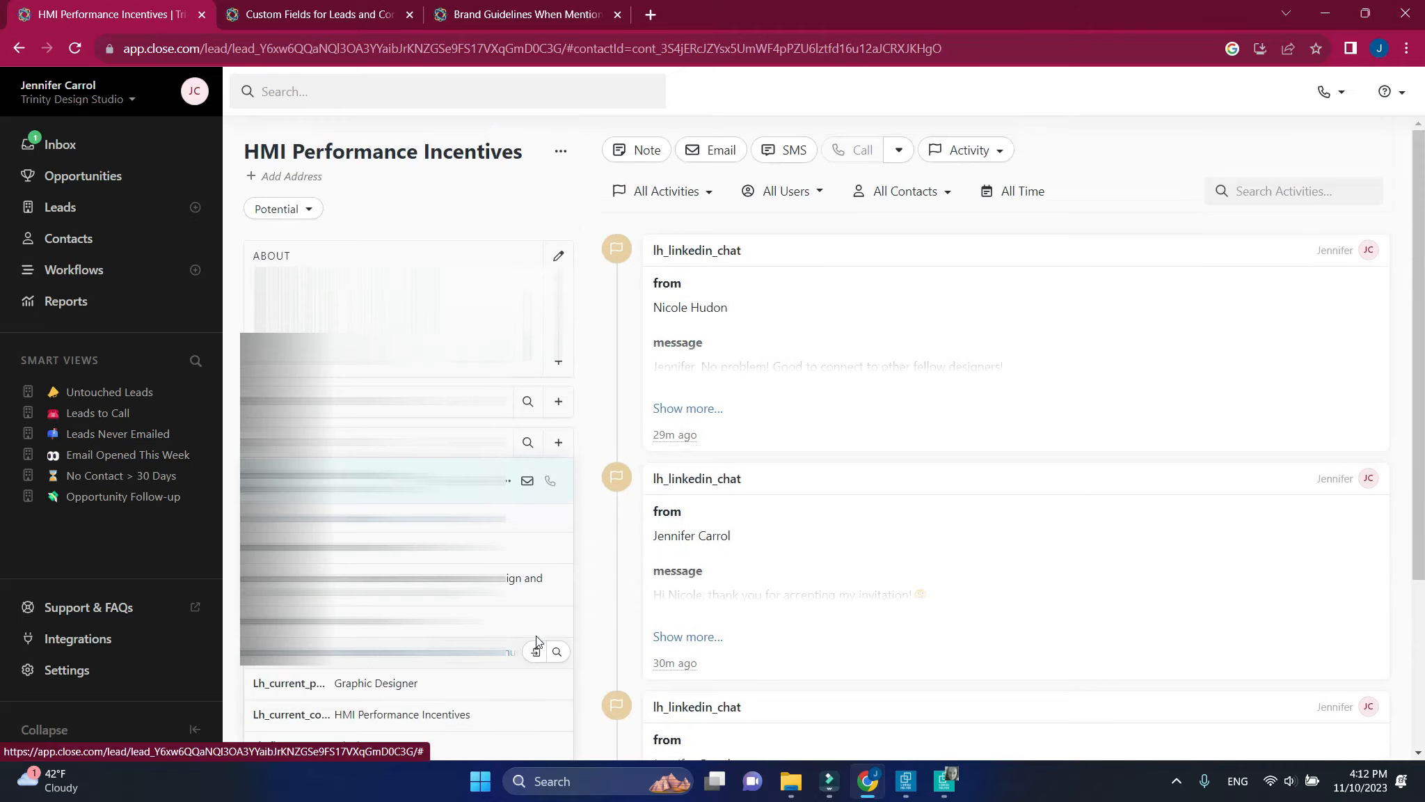
Expand the two most recent lh_linkedin_chat activities of the HMI Performance Incentives lead and read their messages.
click(716, 409)
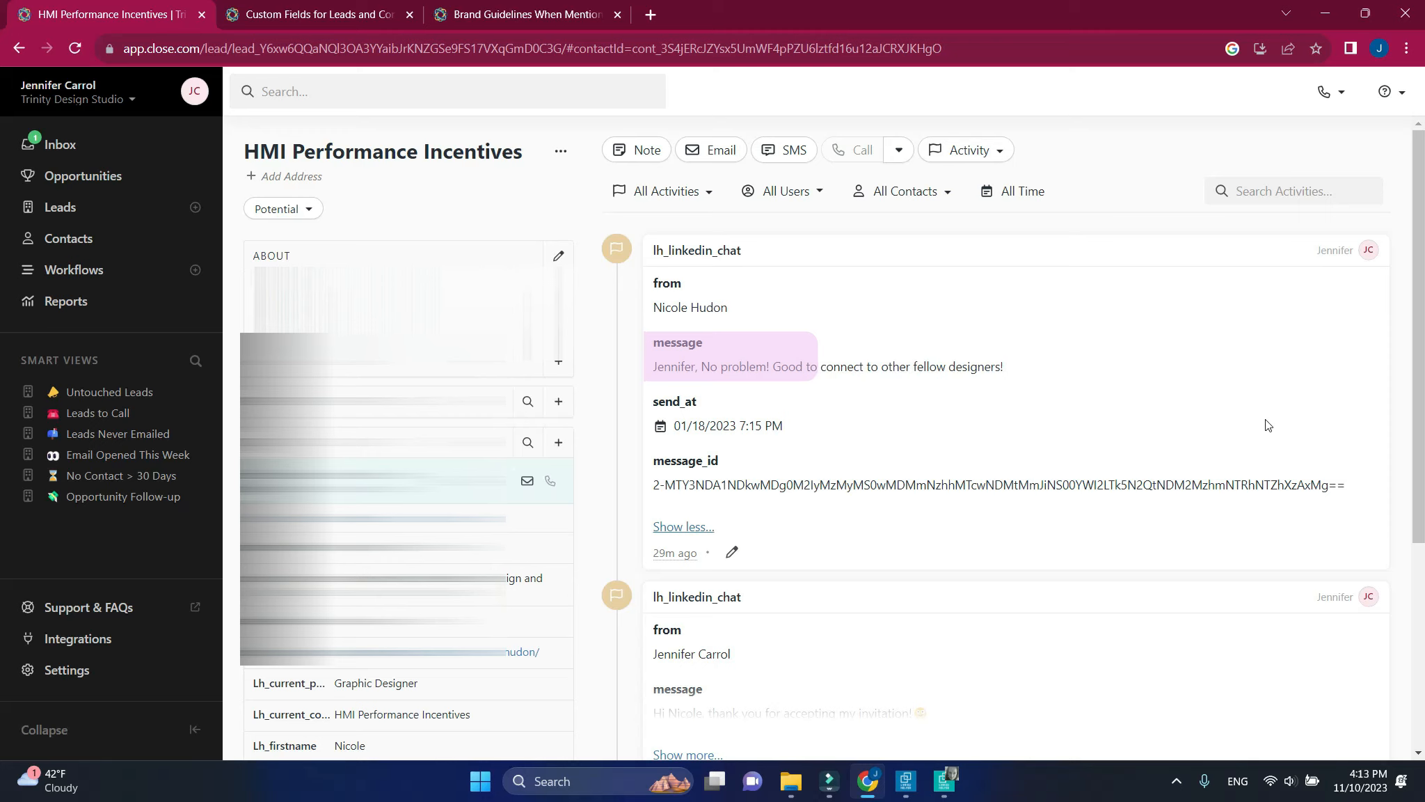
scroll(1172, 525, down, 3)
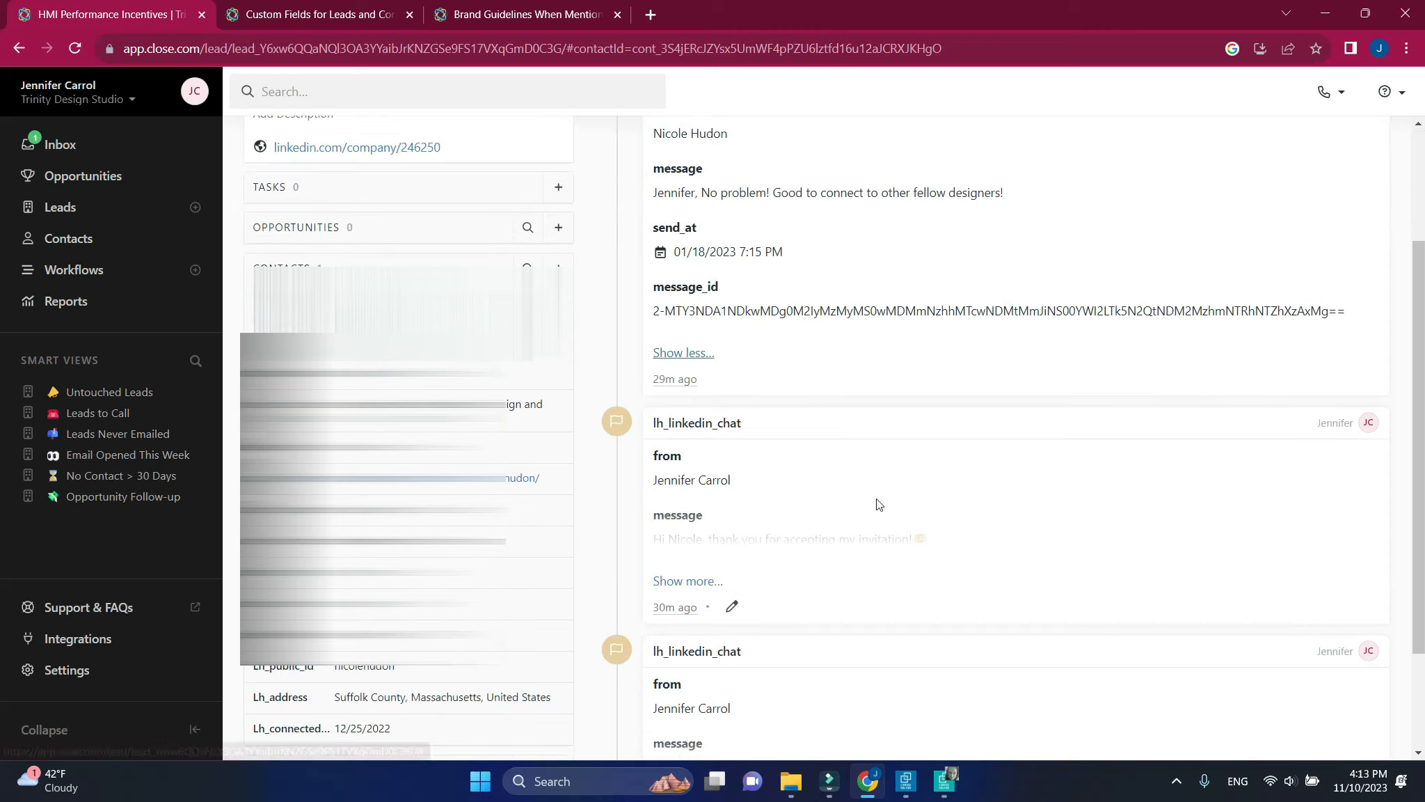
click(707, 576)
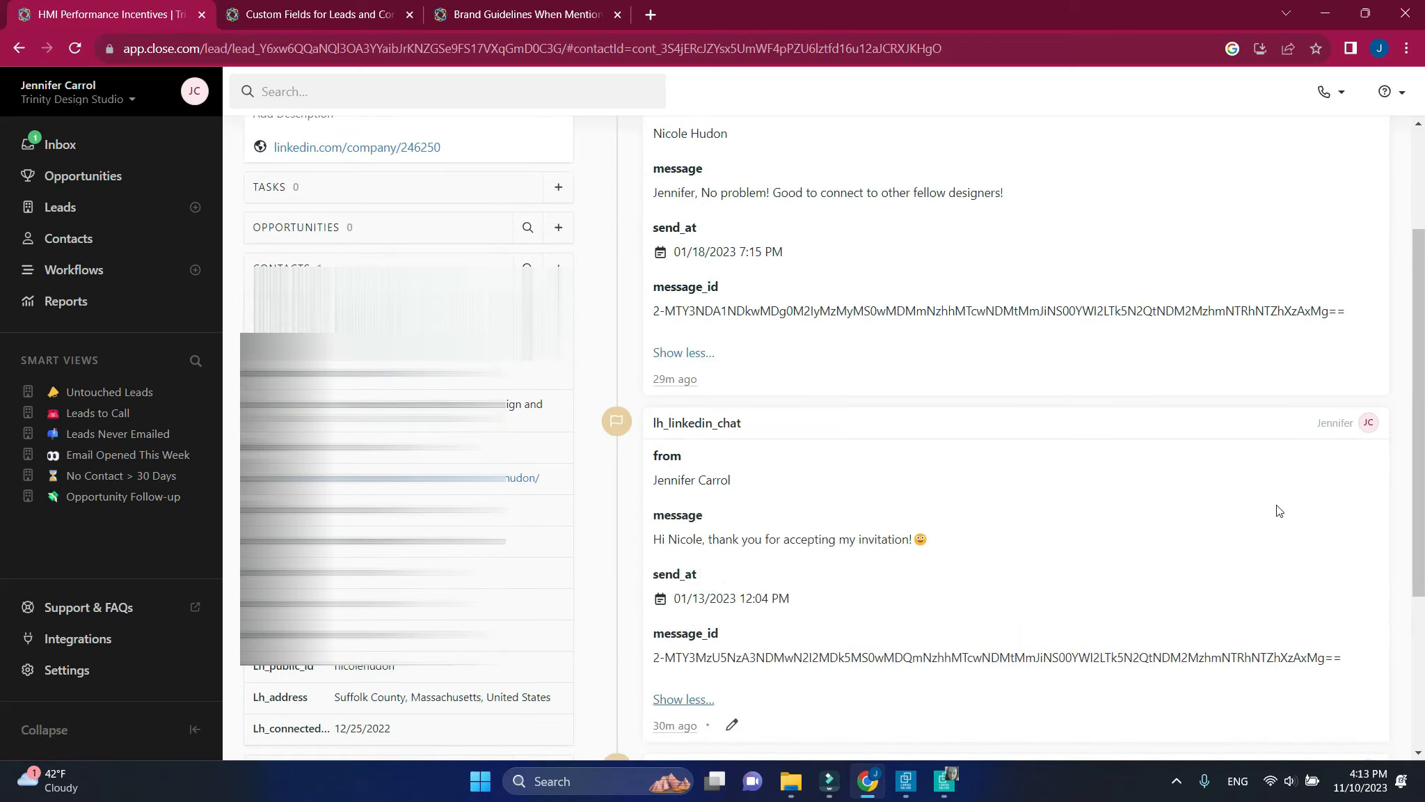
scroll(1279, 511, down, 4)
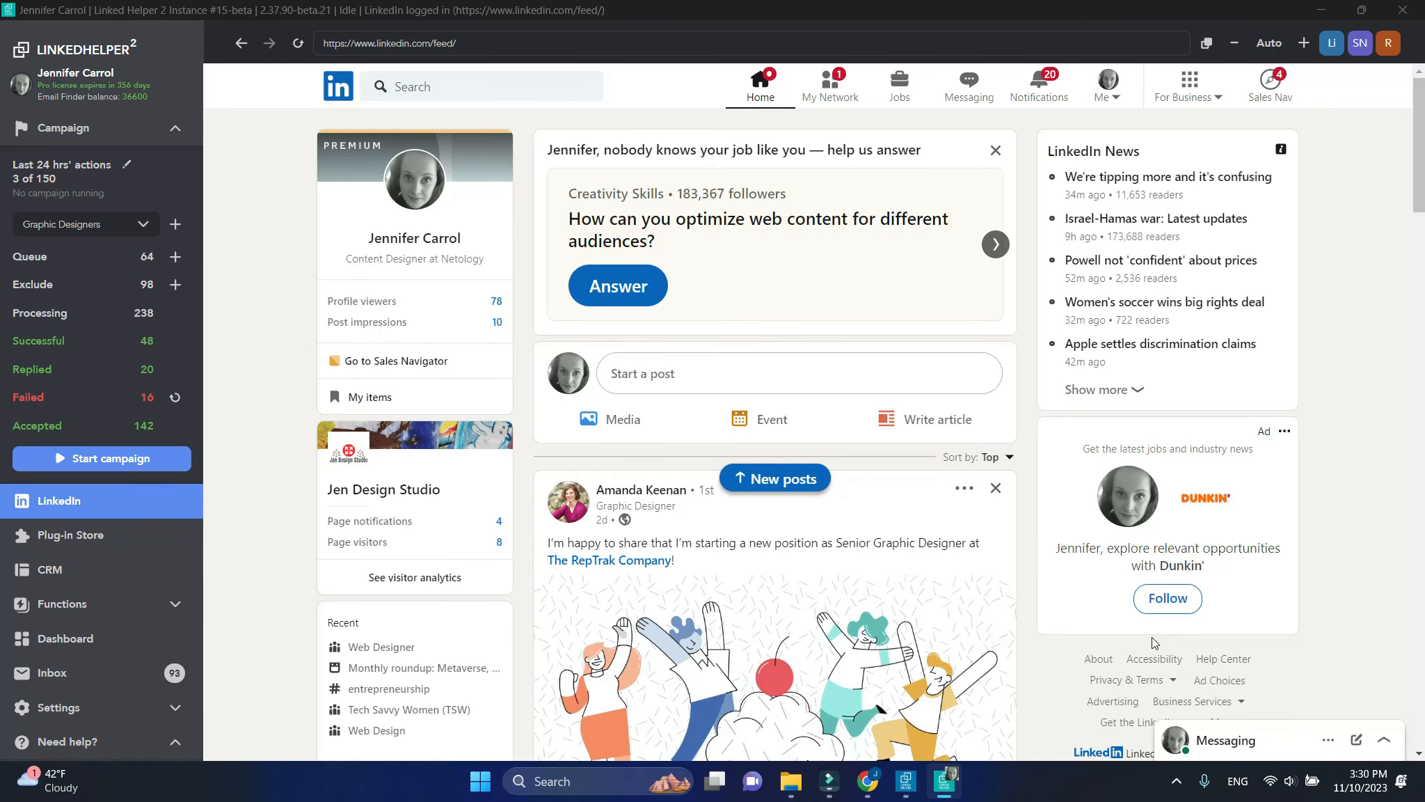
Create a campaign in Linked Helper named "Send data Art Director" from the Empty campaign template.
click(176, 223)
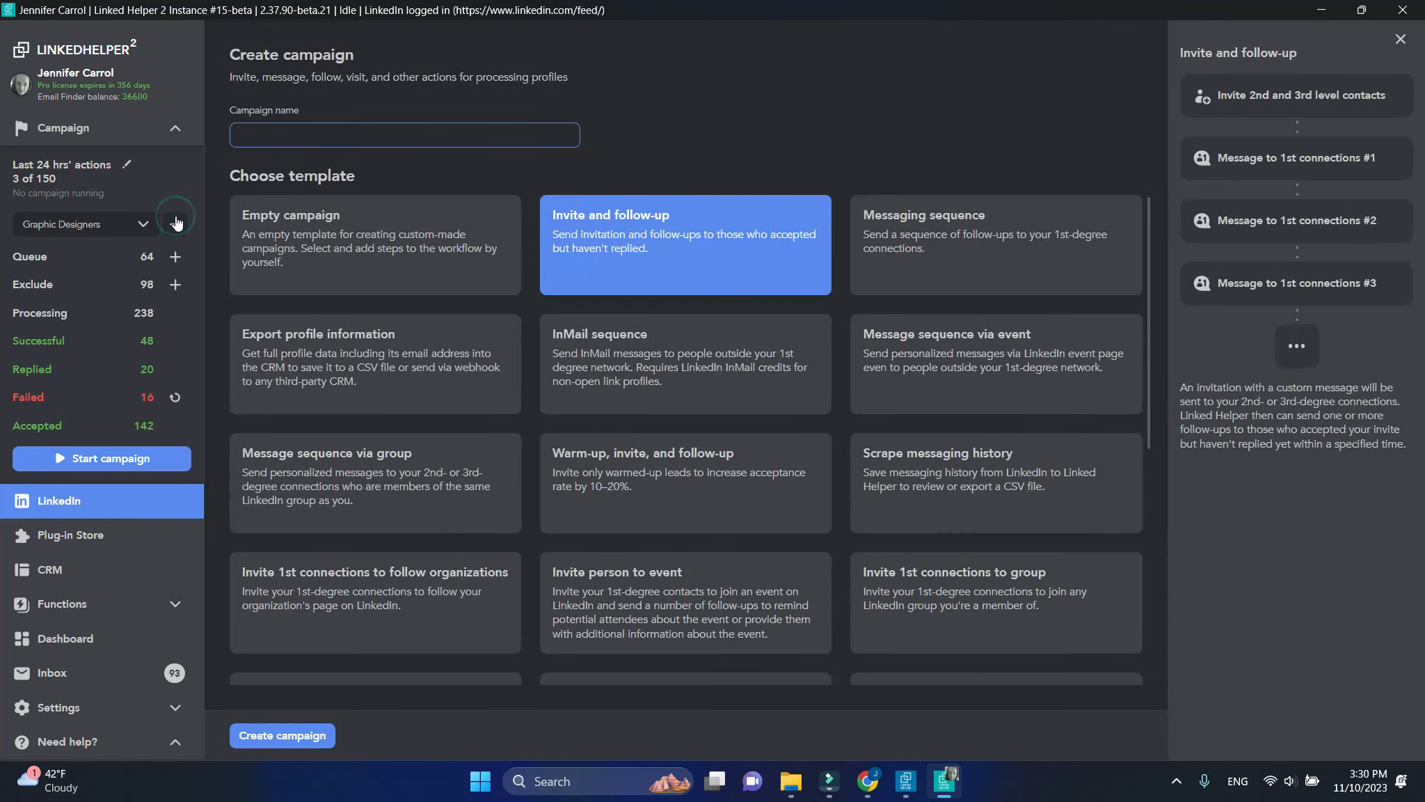
text(Send c)
text(ata Art Director)
click(439, 233)
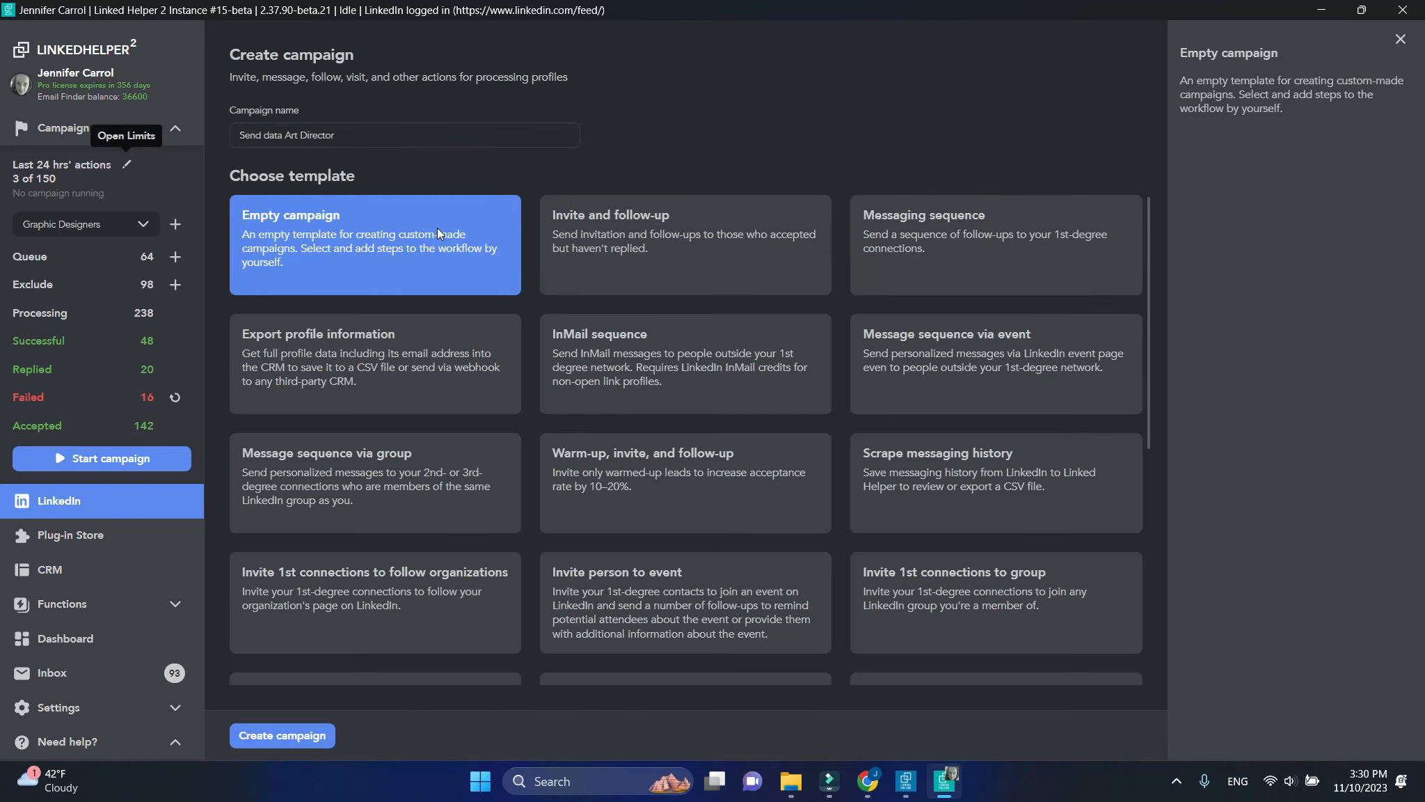
click(302, 734)
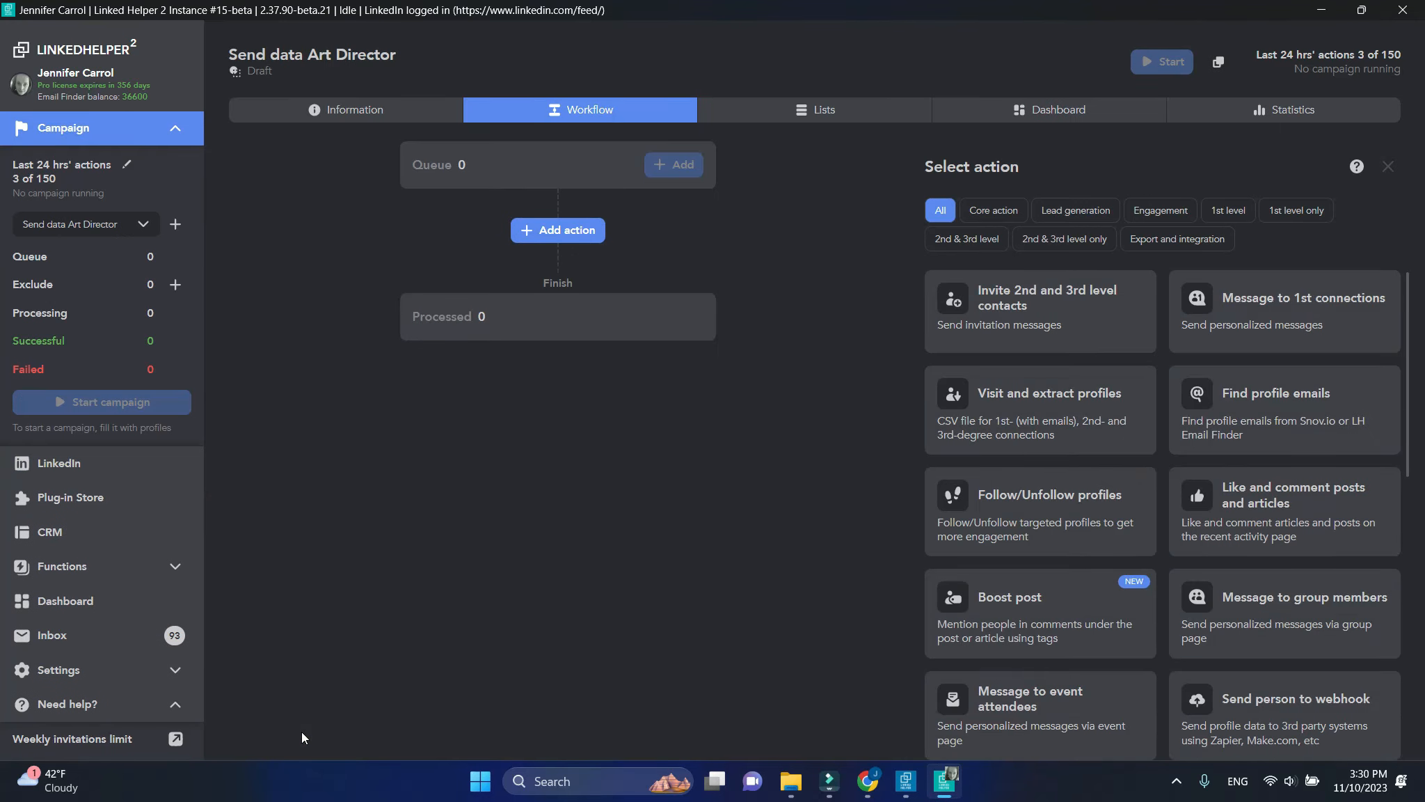
Add the "Send person to external CRM" export action to the workflow and choose Close CRM as the target.
click(1149, 234)
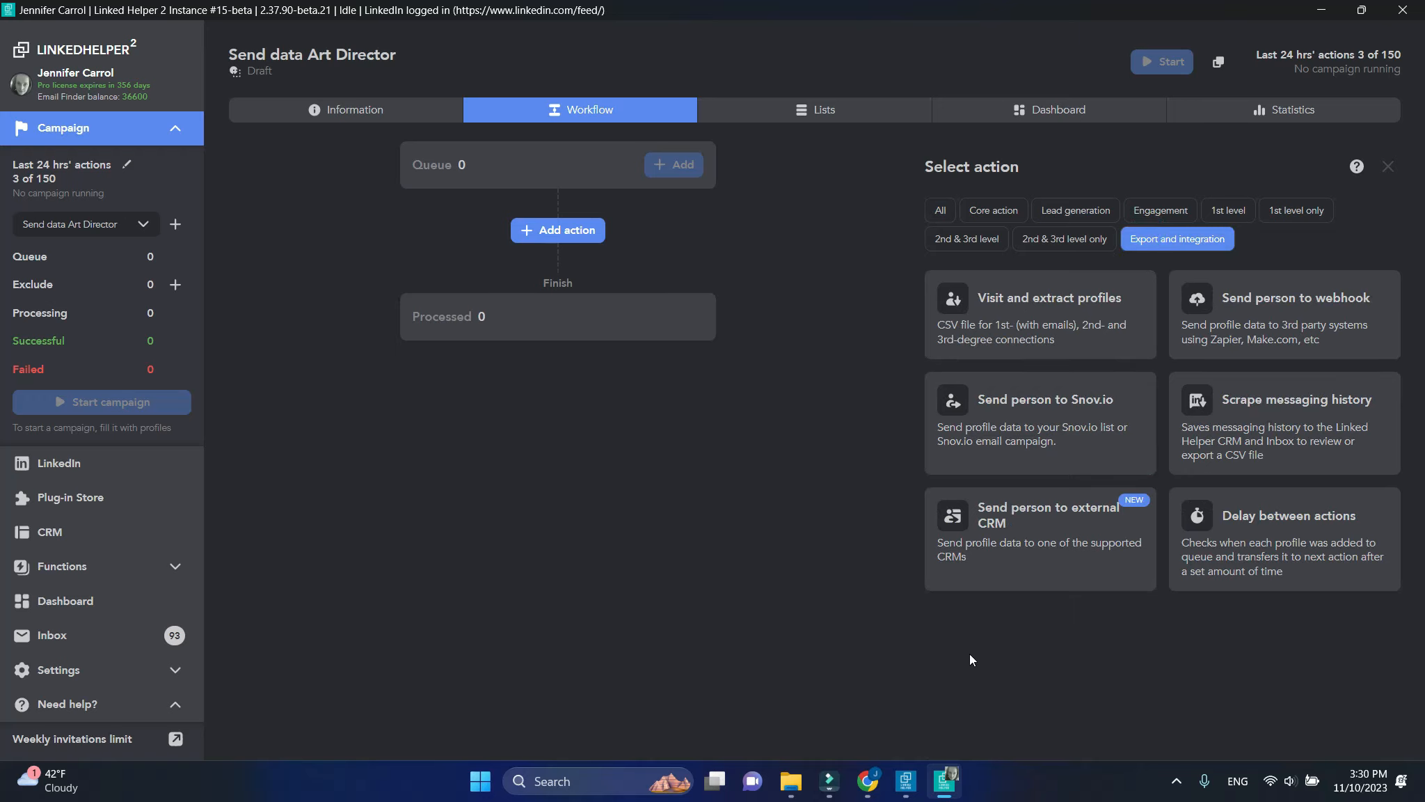
mouse_move(1143, 581)
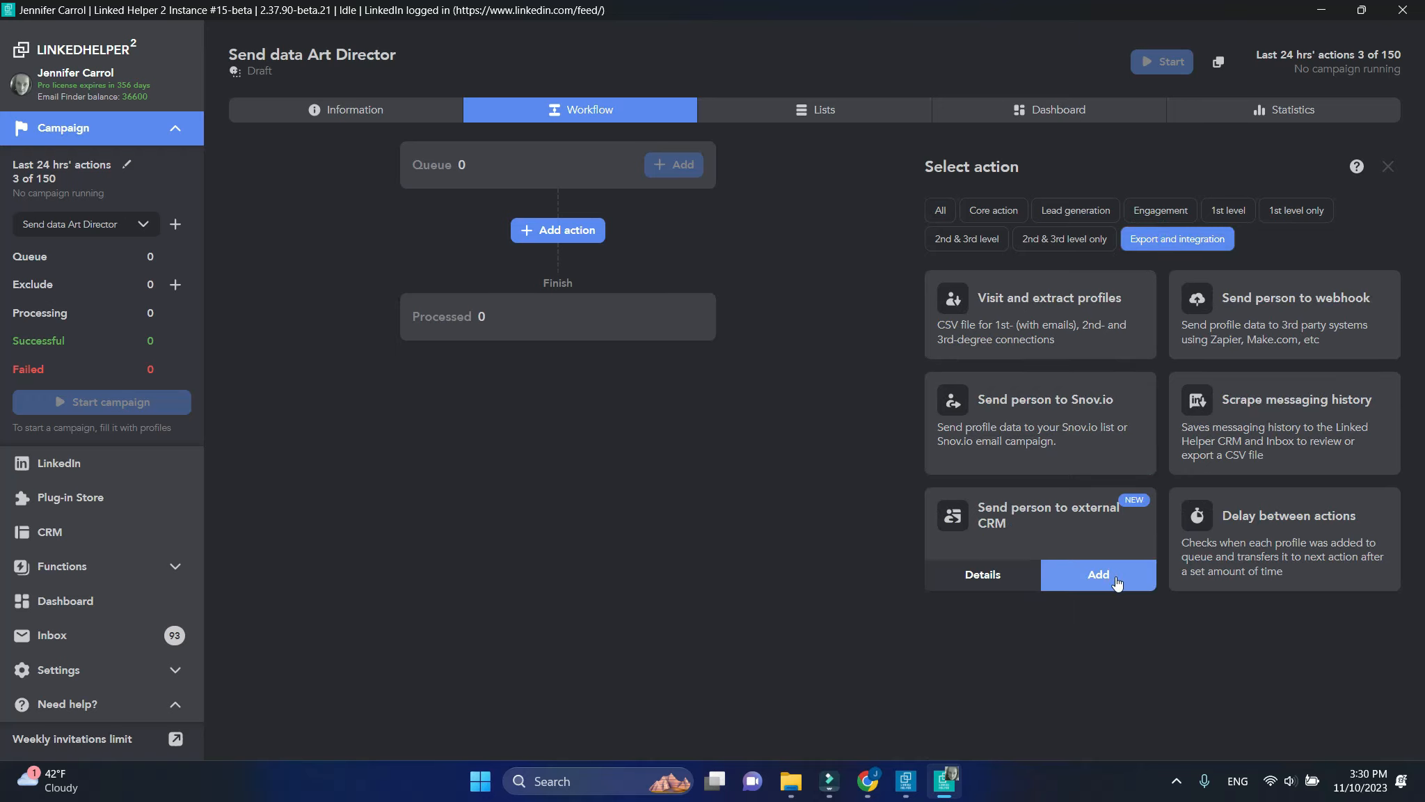
click(1097, 557)
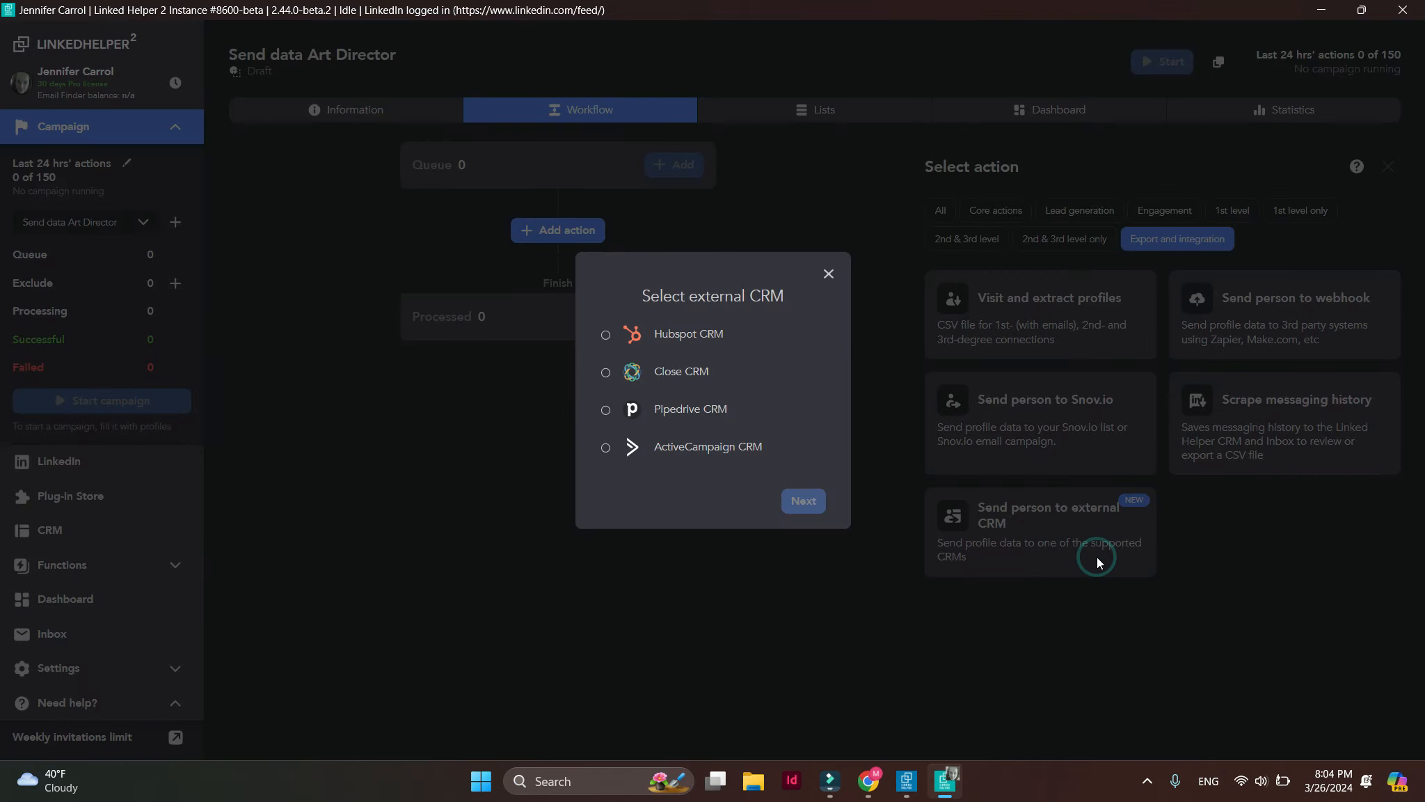
click(699, 372)
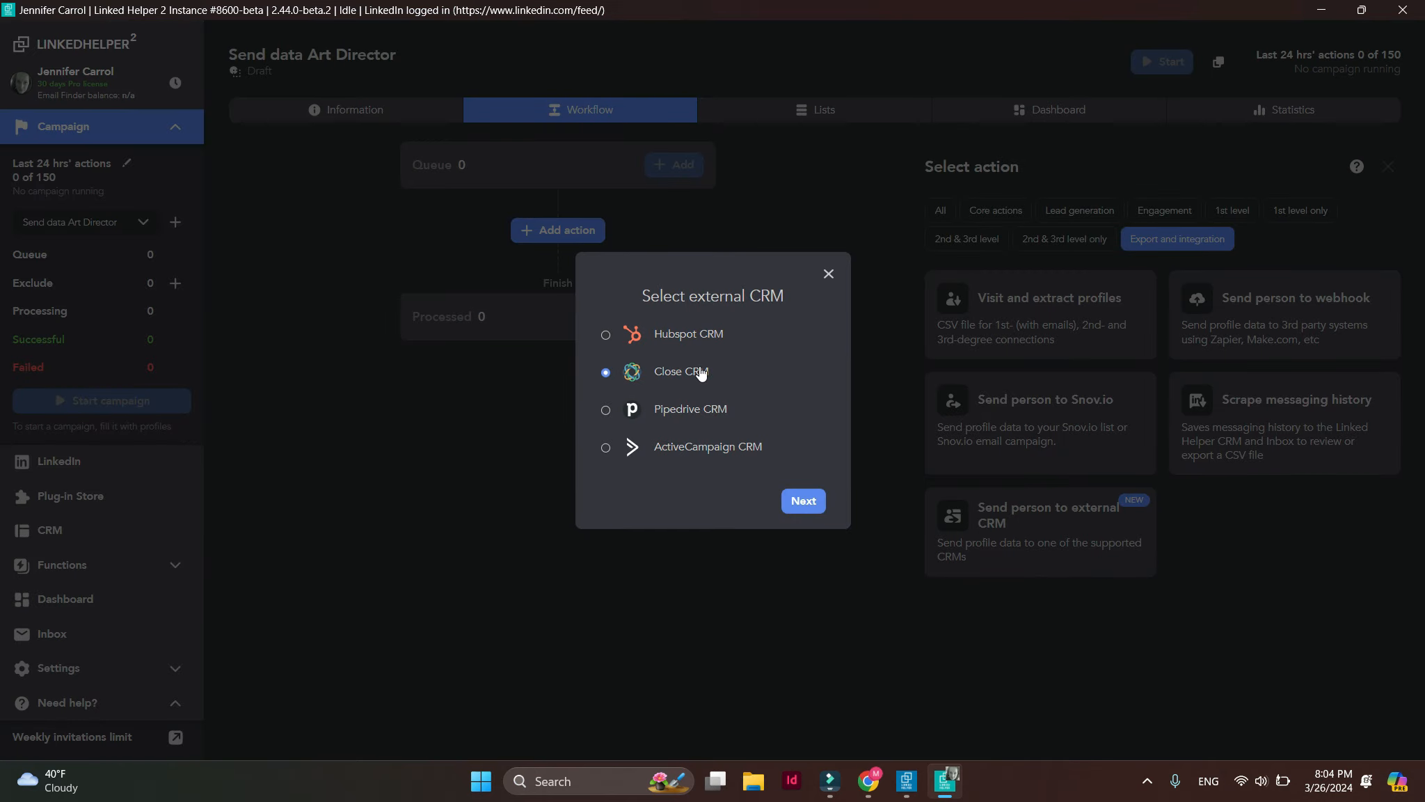
click(804, 502)
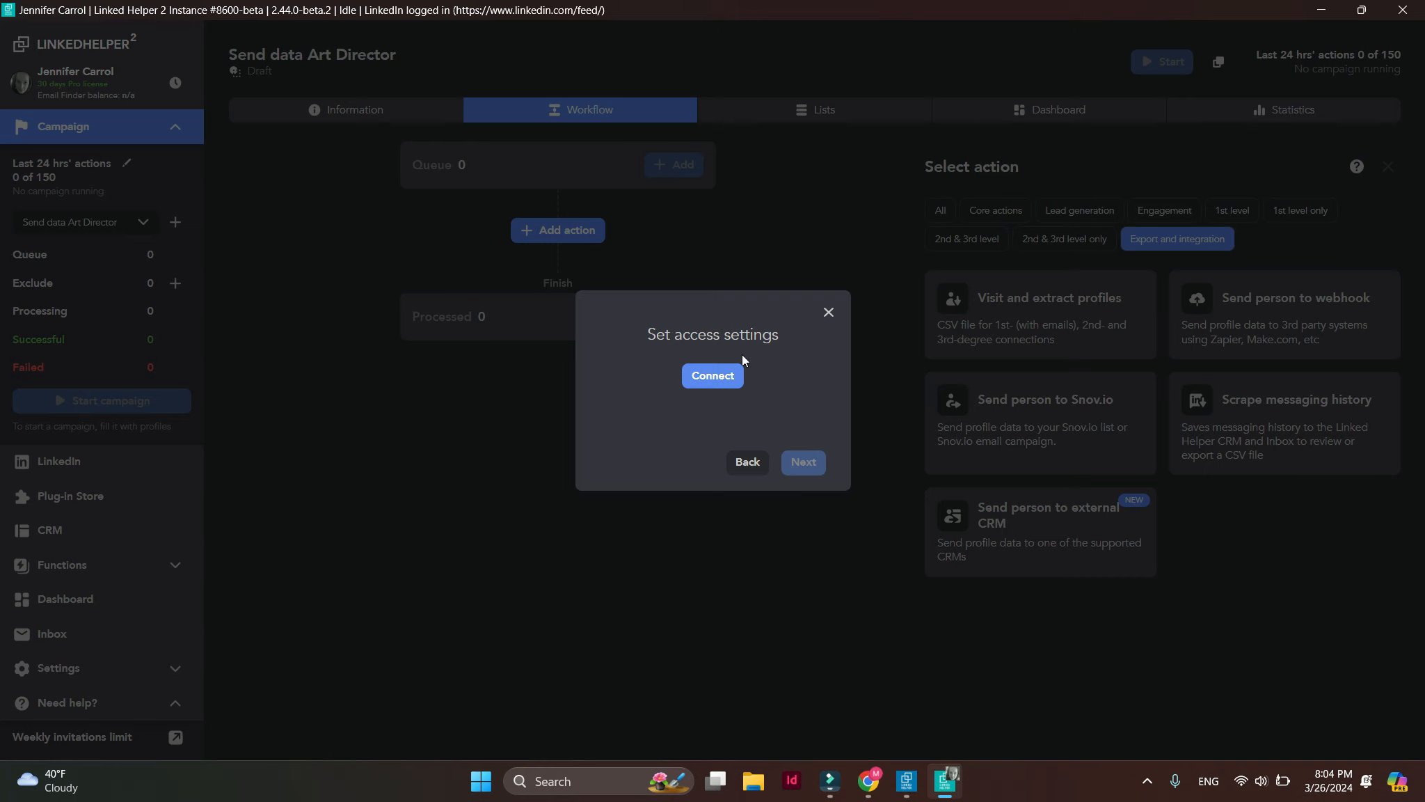
Connect to Close with the account e-mail and password, and grant Linked Helper 2 access to the More than English organization.
click(722, 377)
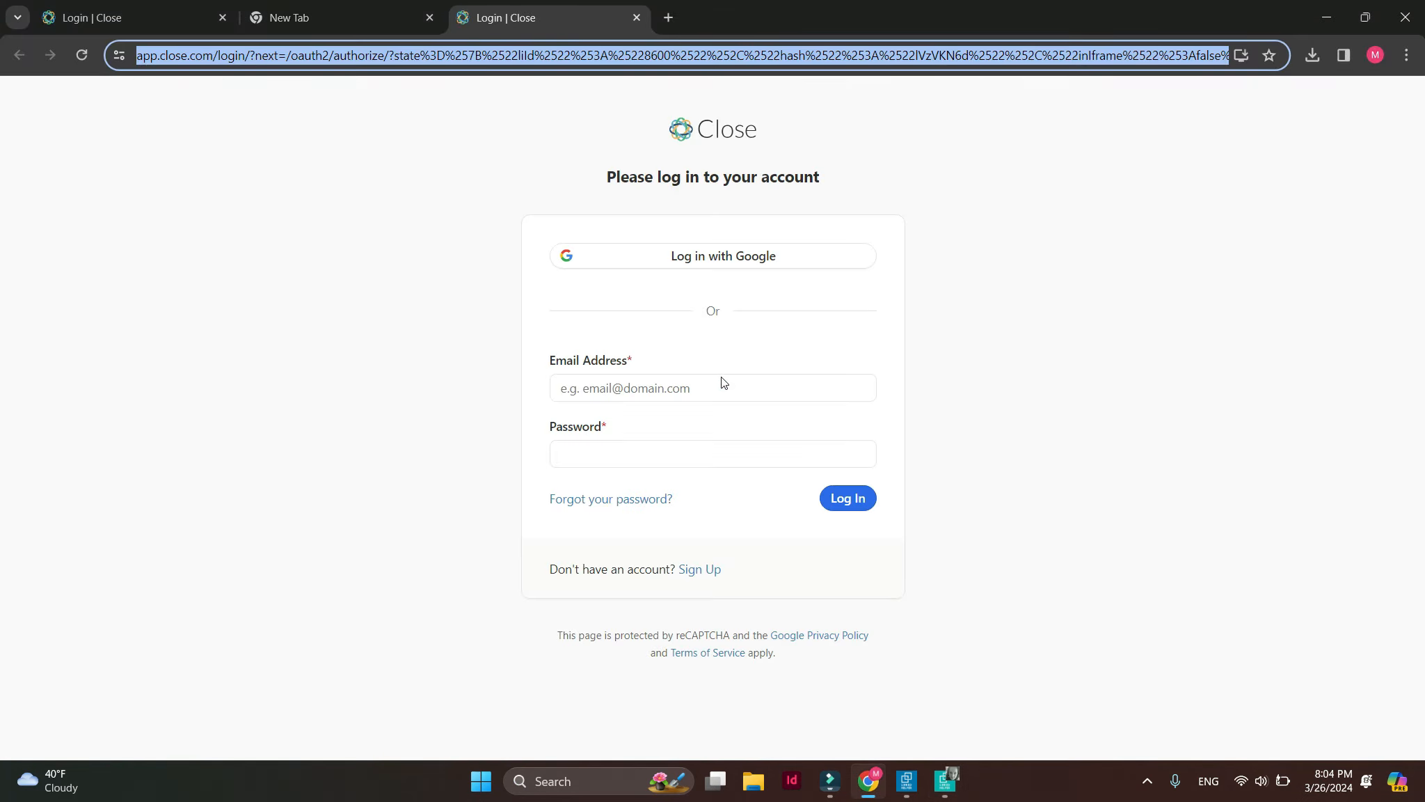
click(723, 383)
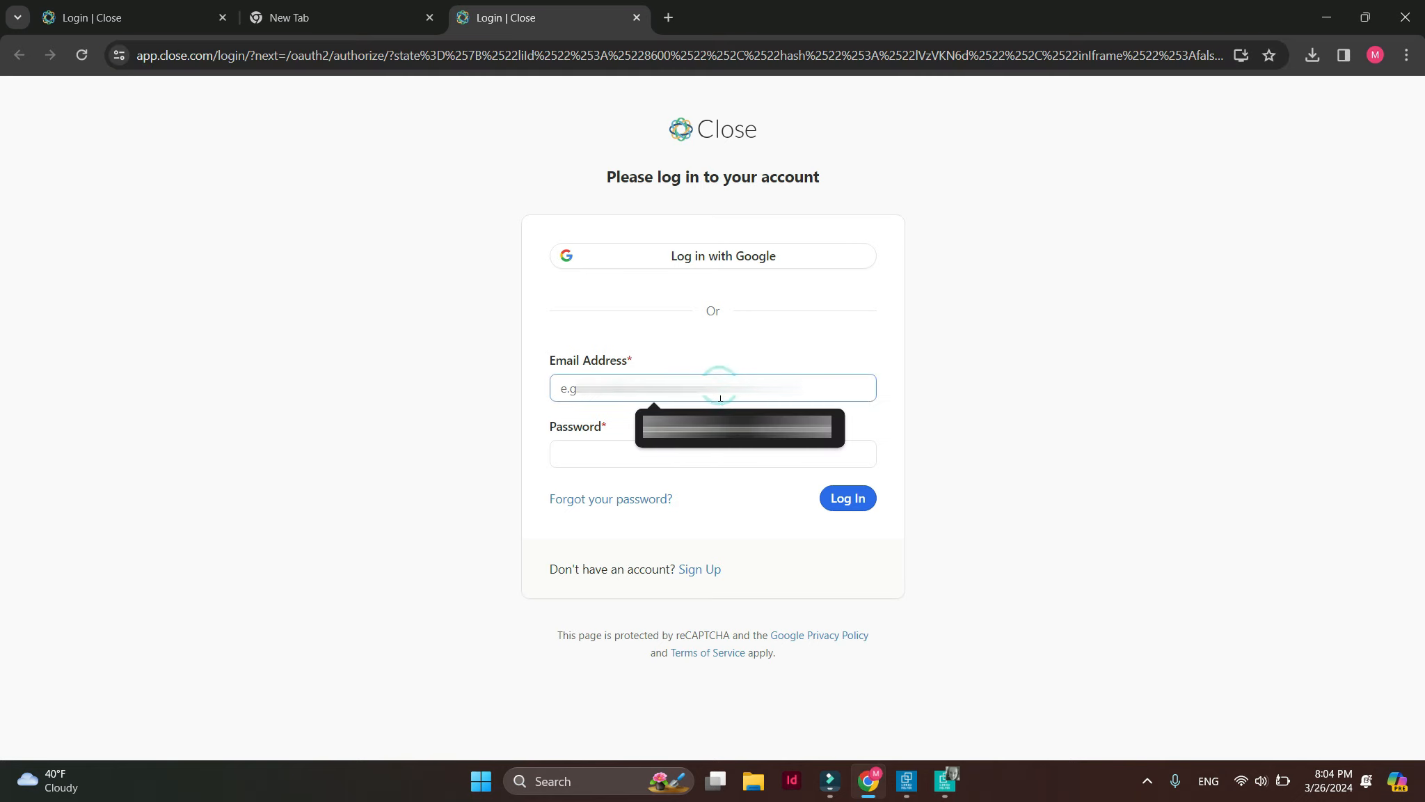
key(Down)
key(Return)
click(690, 449)
text(••)
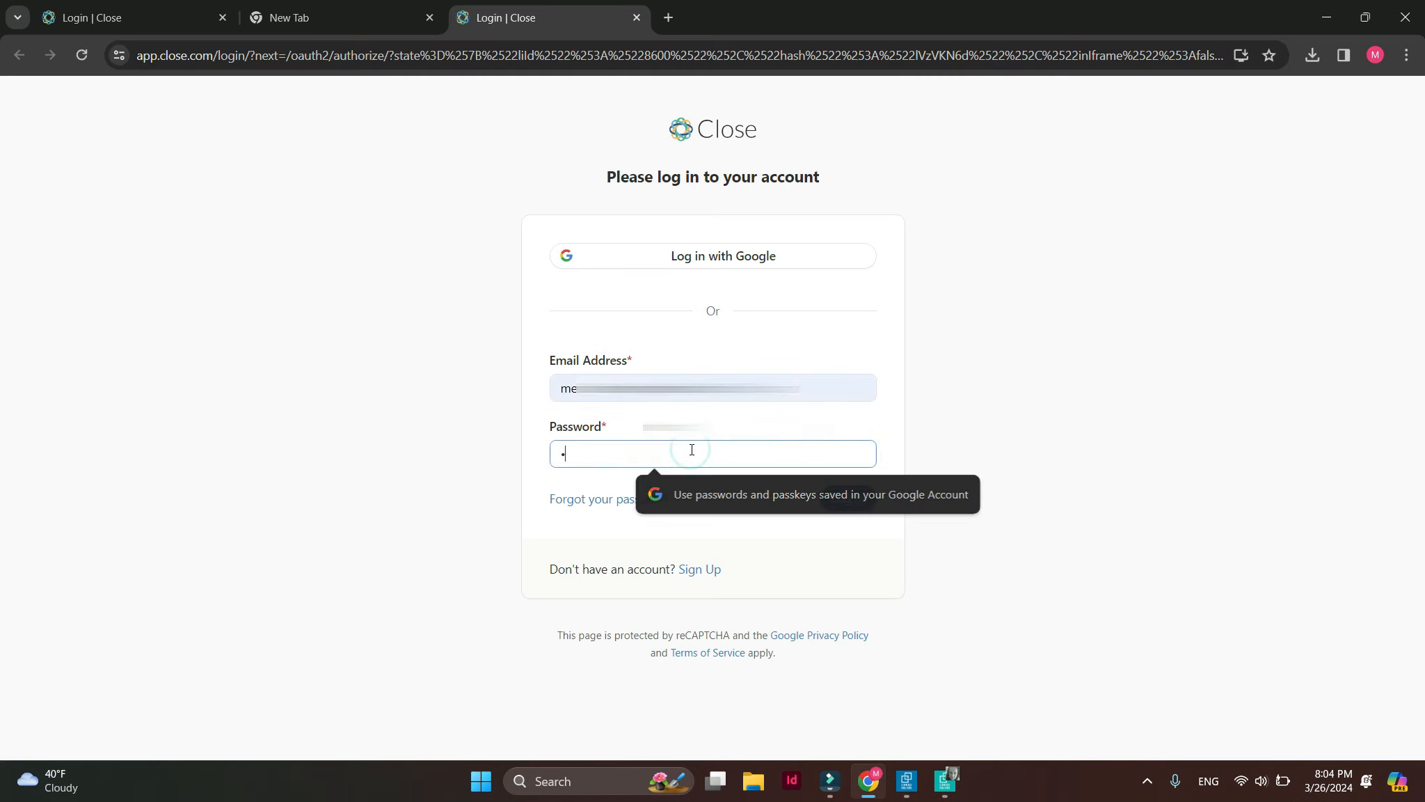
text(••••••••)
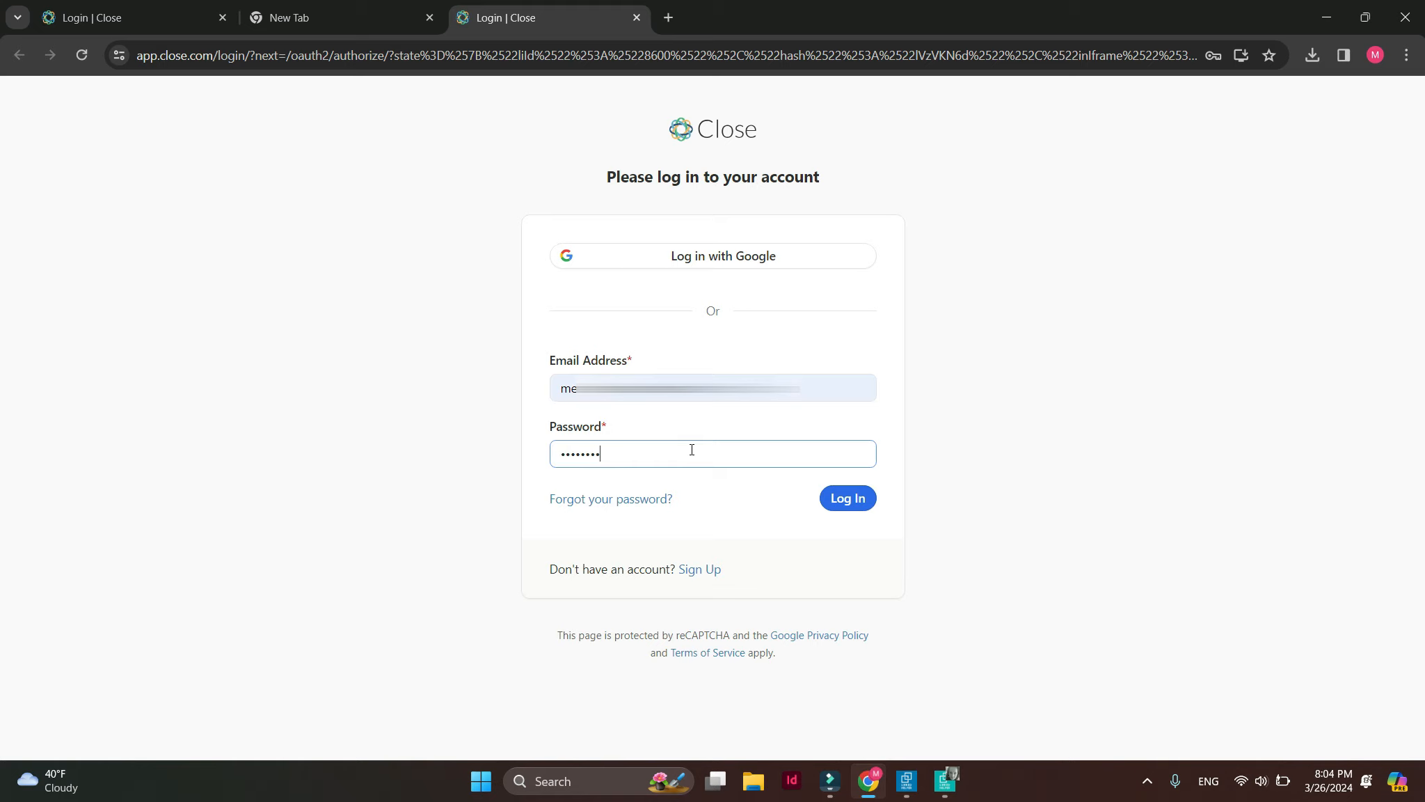
text(••••)
click(872, 501)
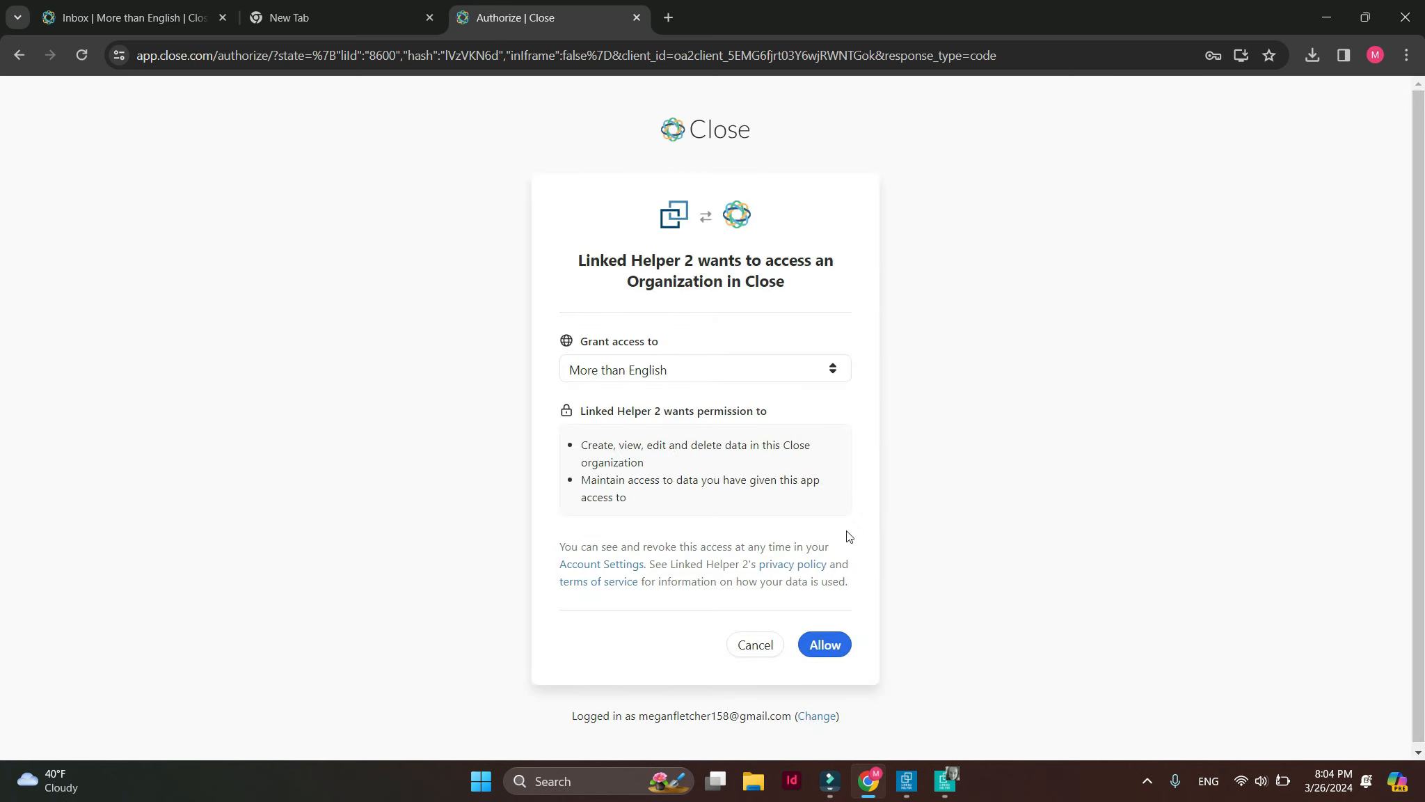
click(819, 647)
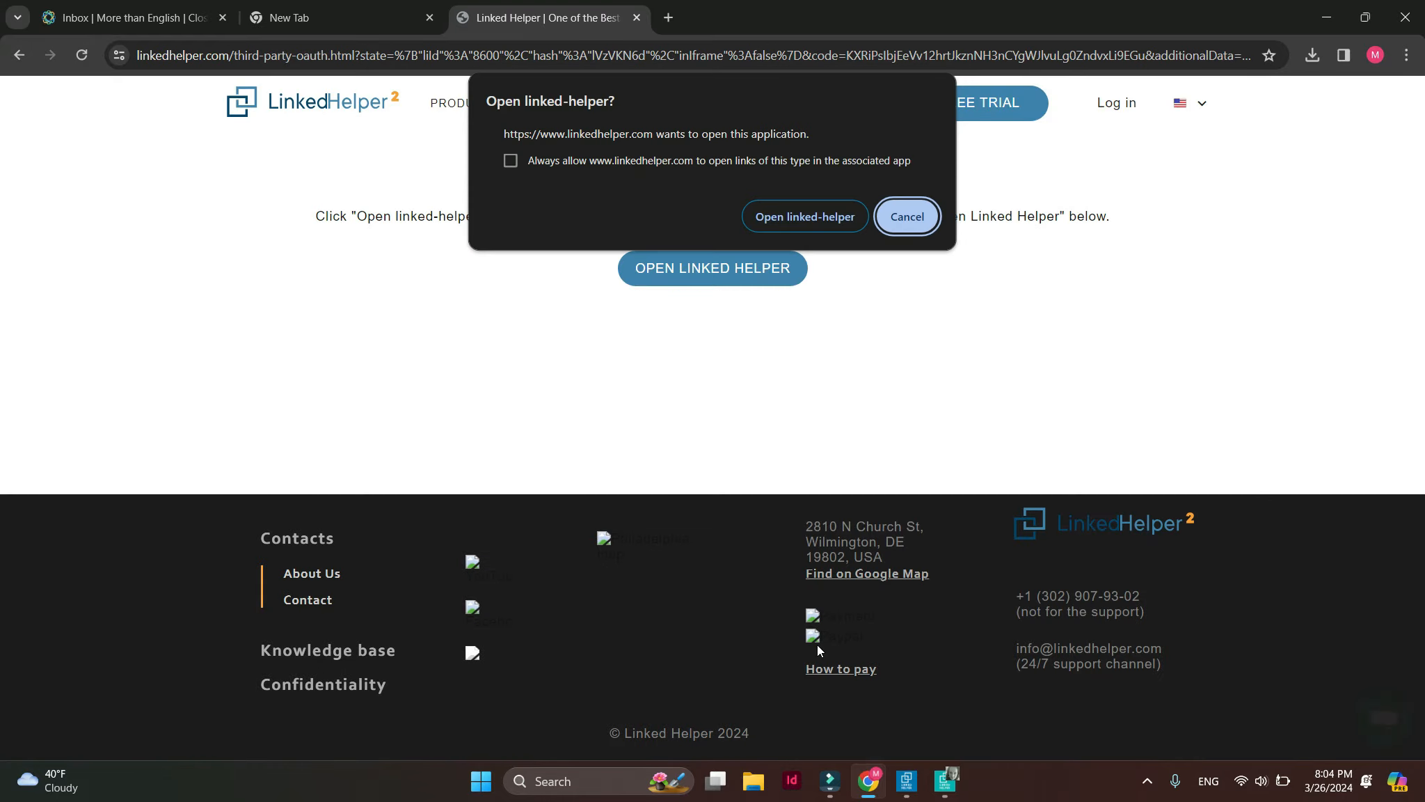
click(836, 217)
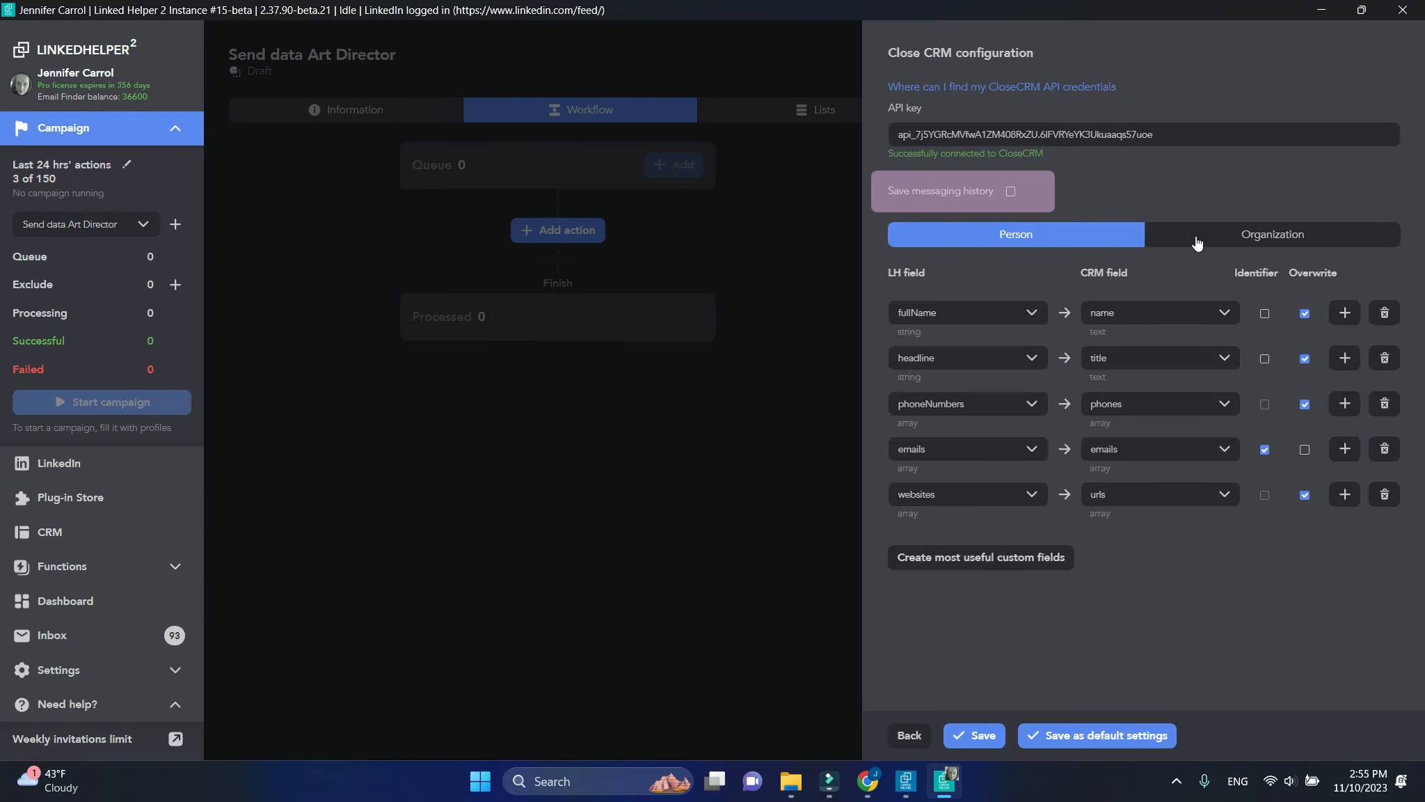
Enable saving of messaging history and store it as a new custom activity named lh_linkedin_chat.
click(1011, 193)
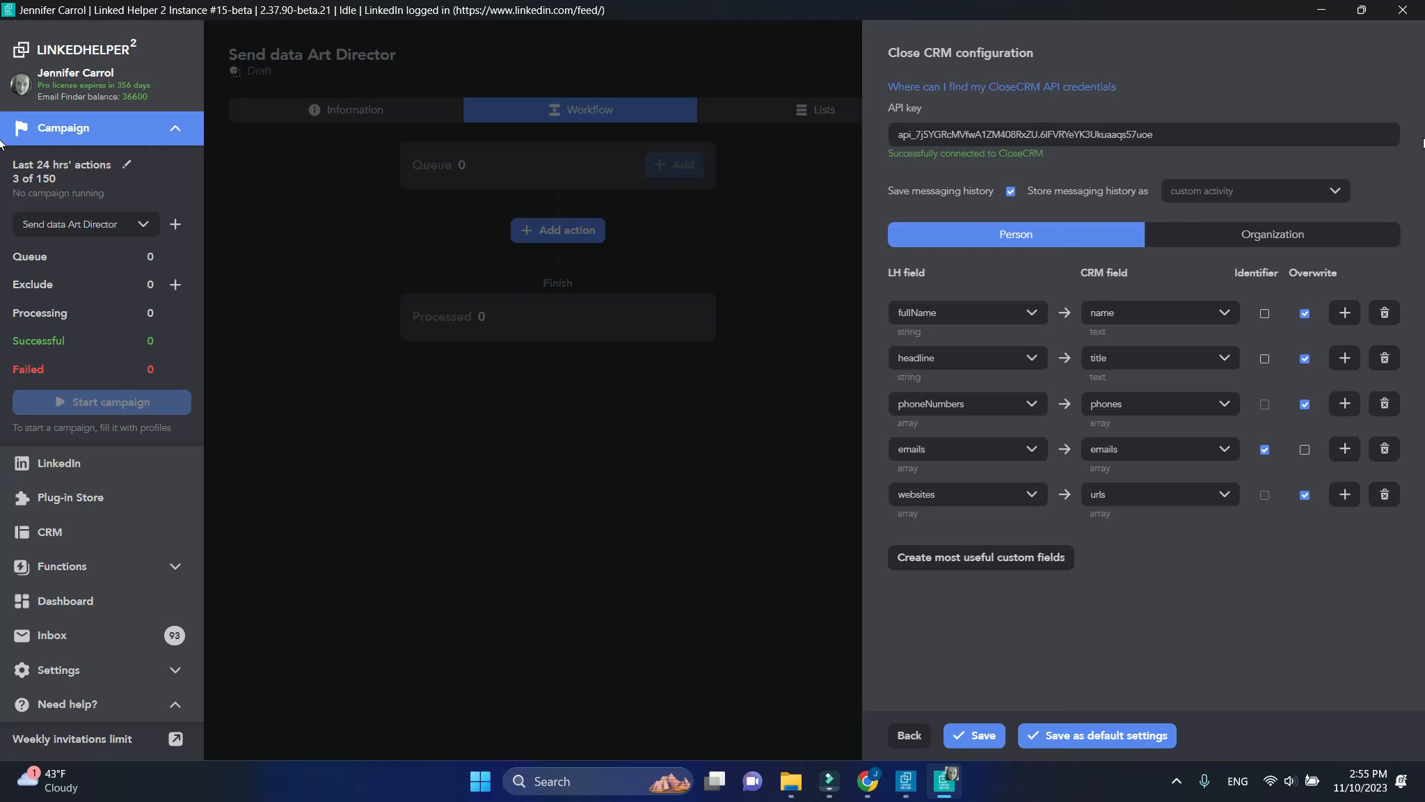
click(1340, 192)
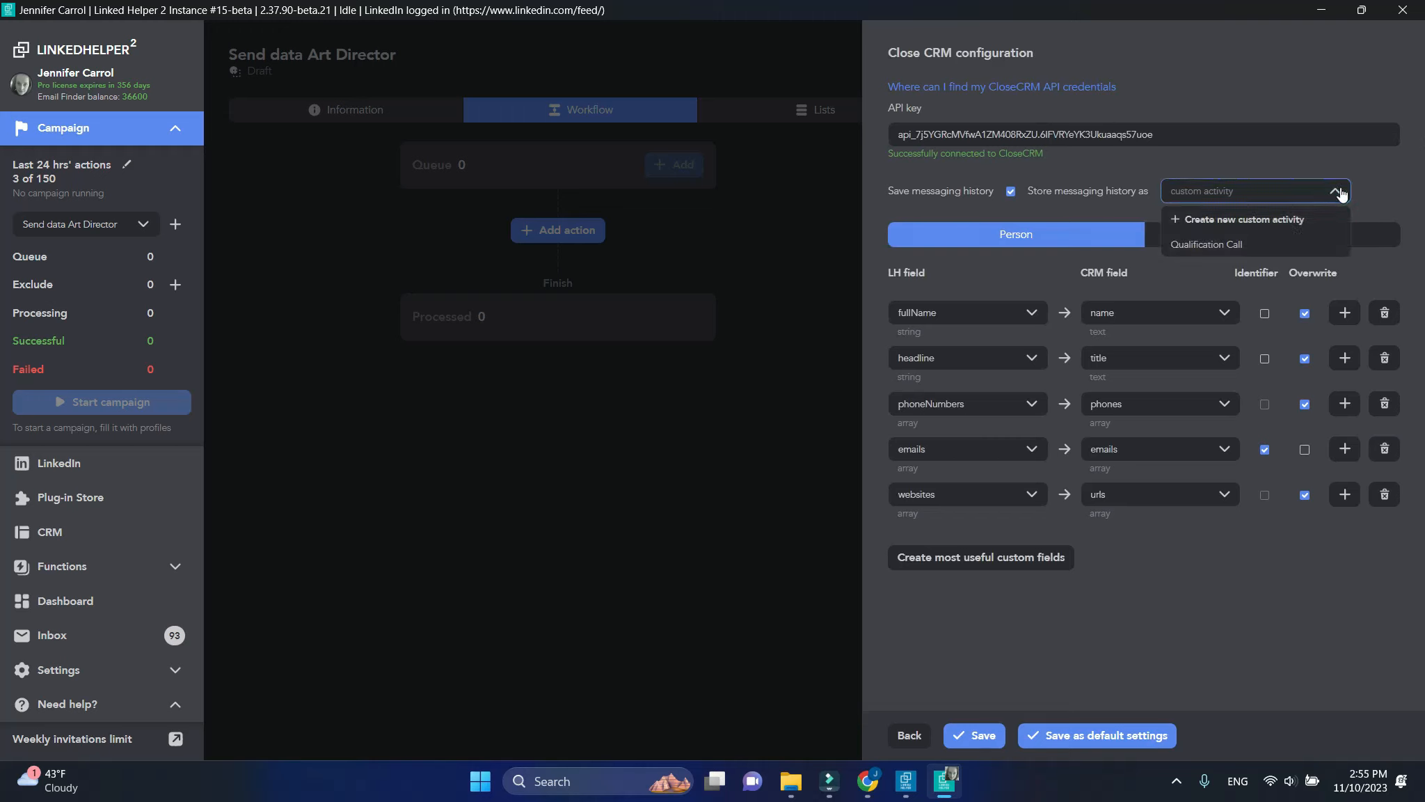
click(1295, 219)
double_click(767, 377)
key(BackSpace)
text(lh_linkedin)
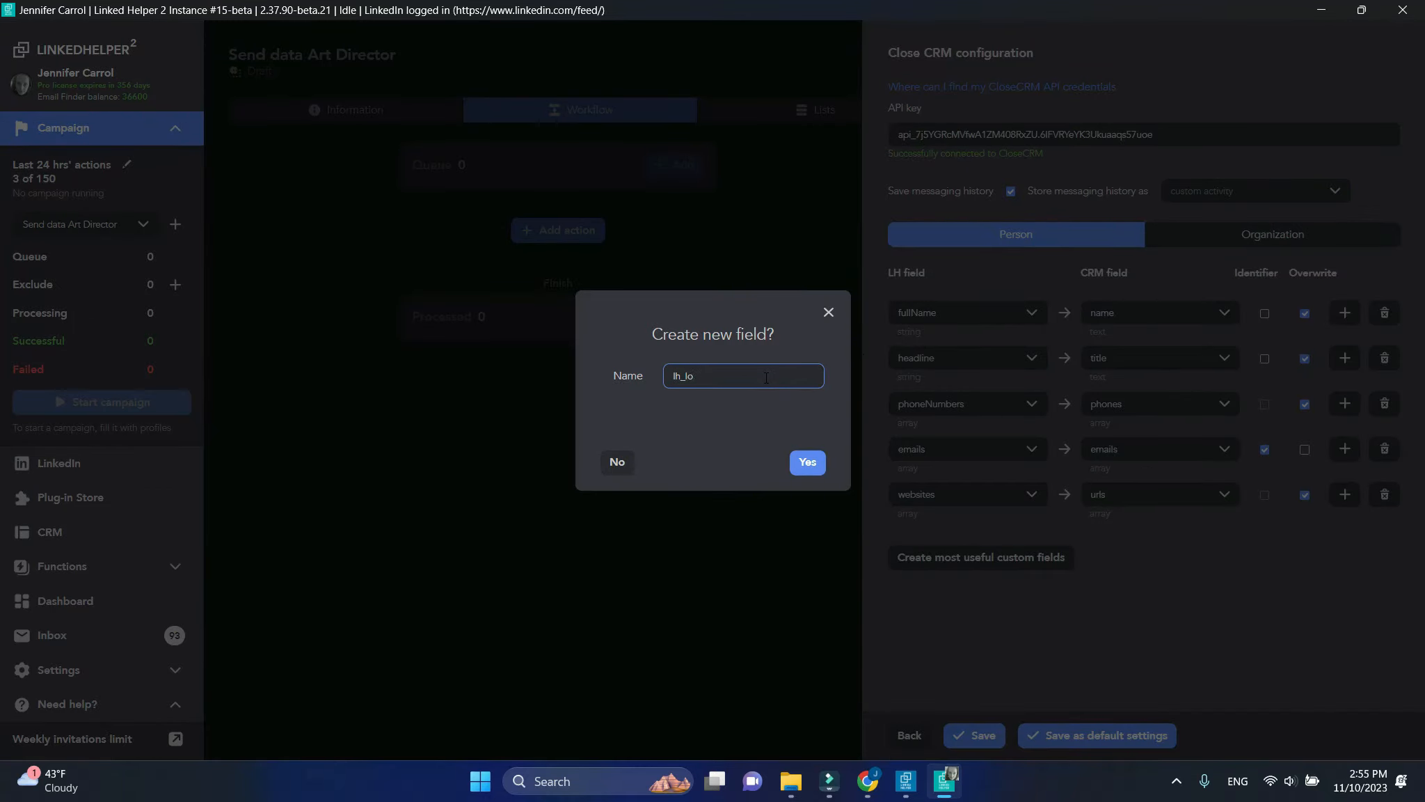
text(_msg)
click(807, 461)
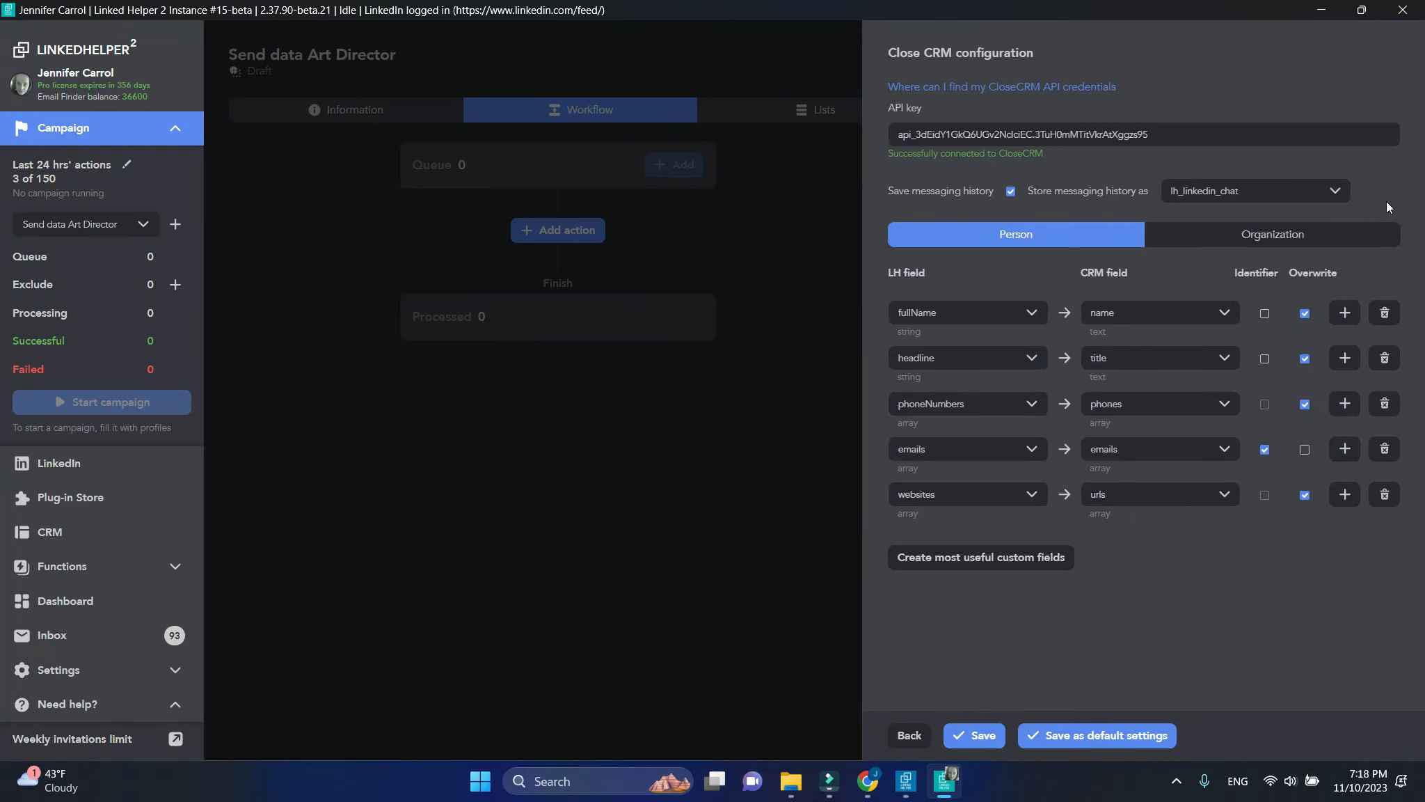
Switch to Close in the browser, refresh the Custom Activities page and check for the lh_linkedin_chat activity type.
click(870, 782)
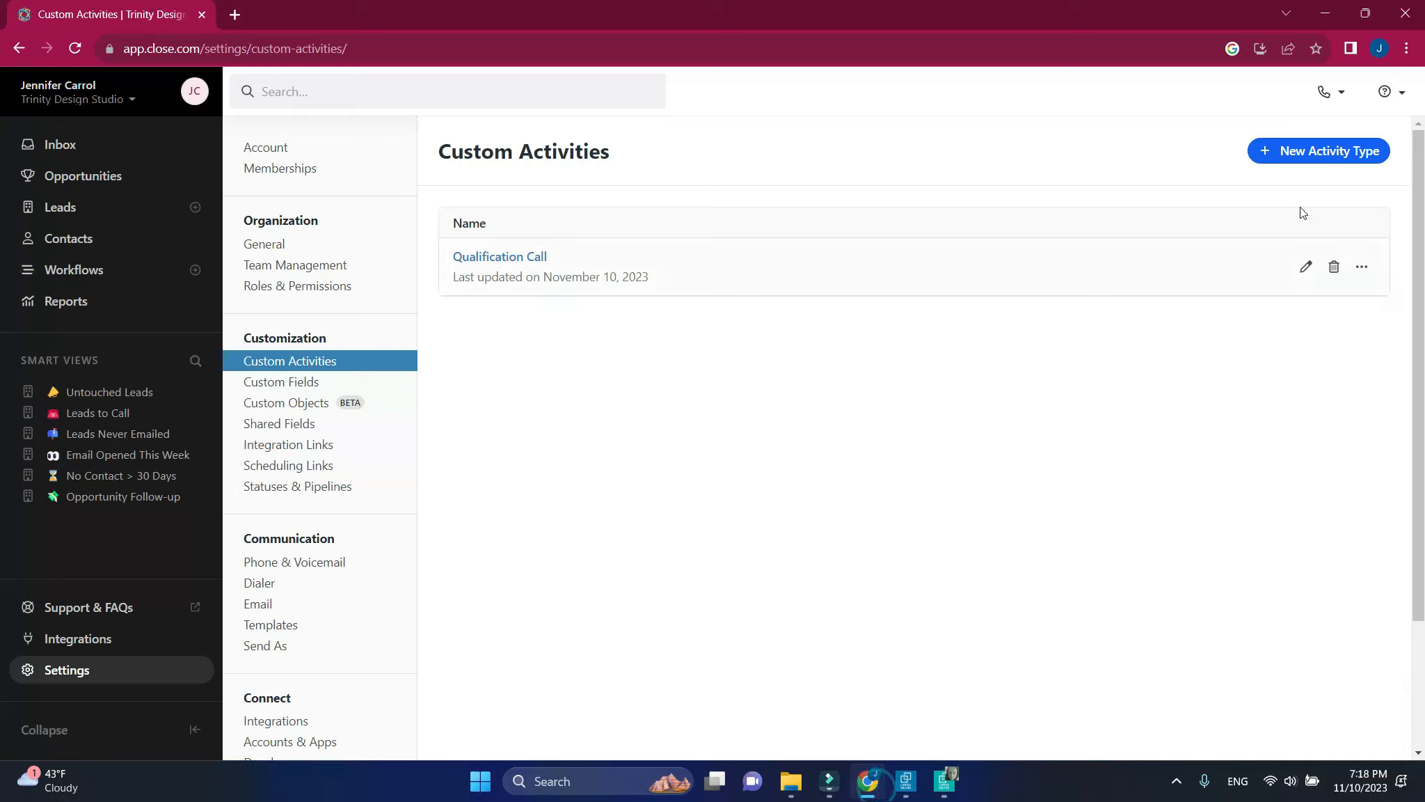
click(75, 48)
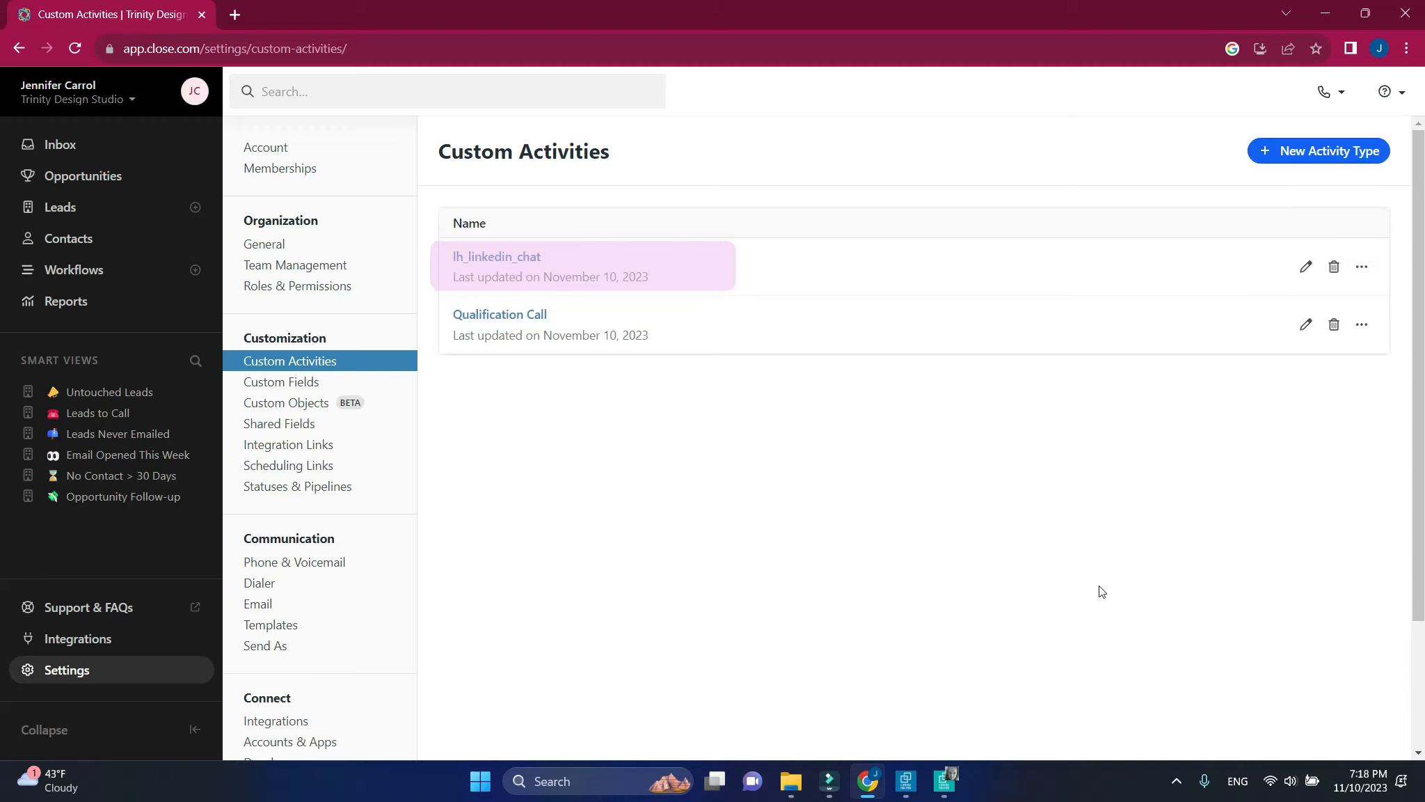
key(alt+Tab)
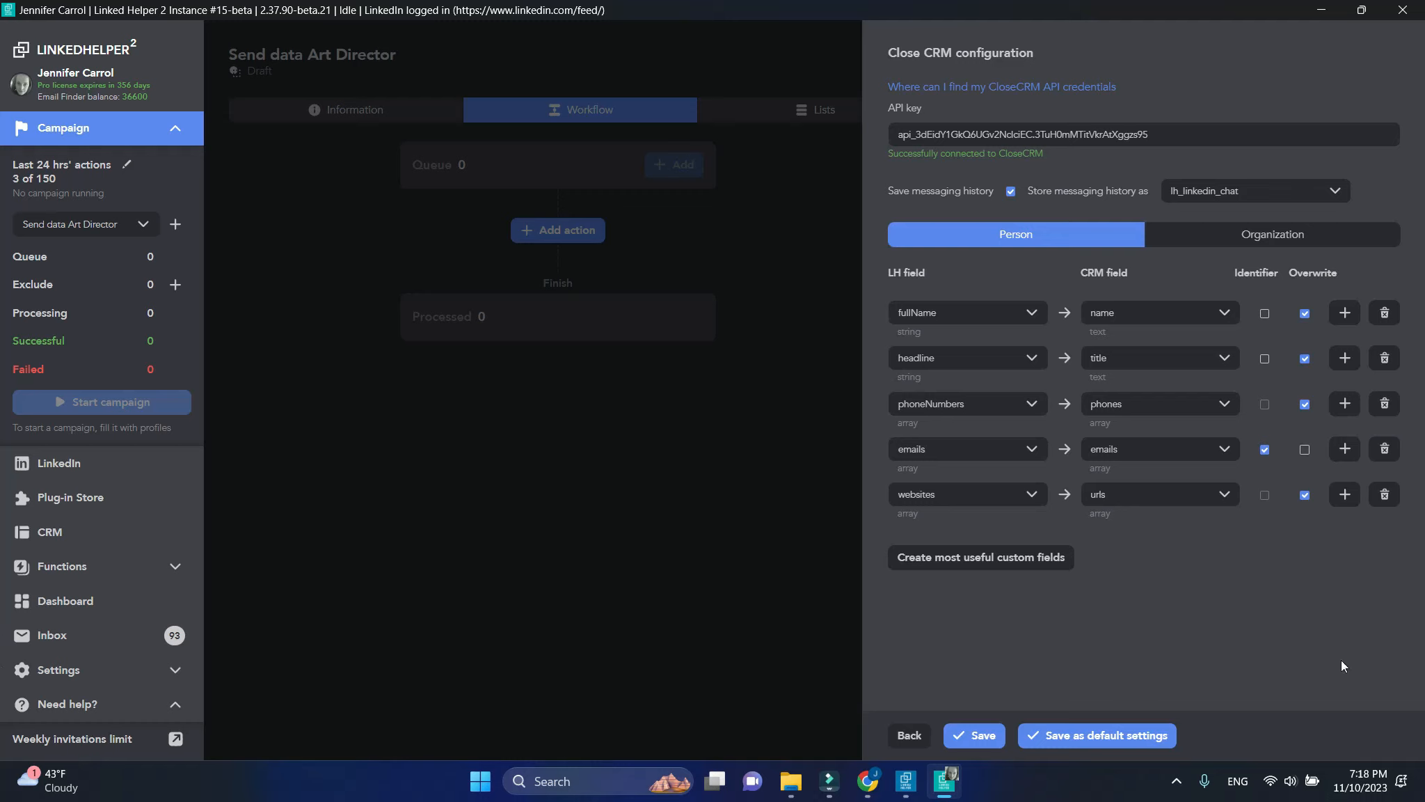
Add a person mapping from the summary field to a new CRM field named lh_summary.
click(1345, 494)
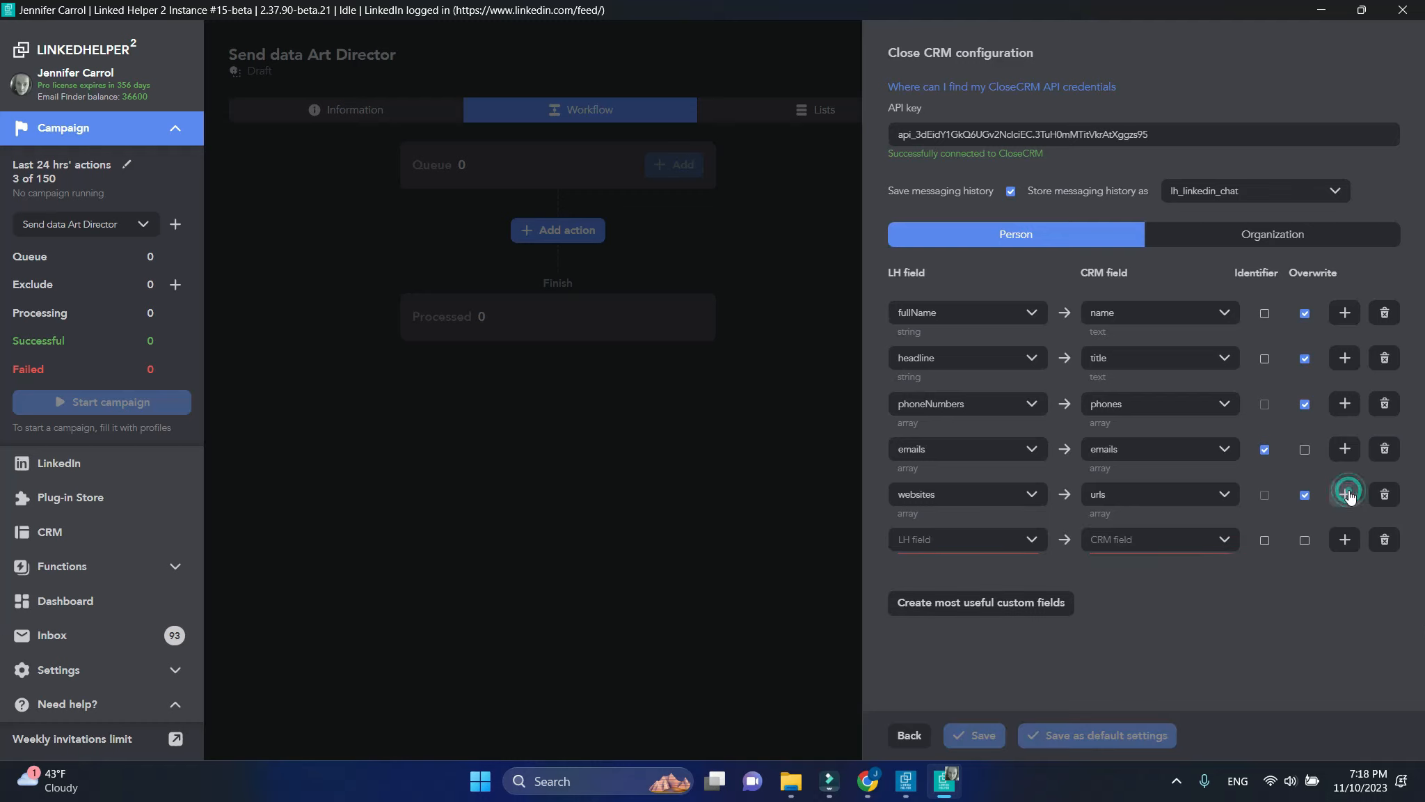
click(1032, 541)
scroll(1018, 624, down, 5)
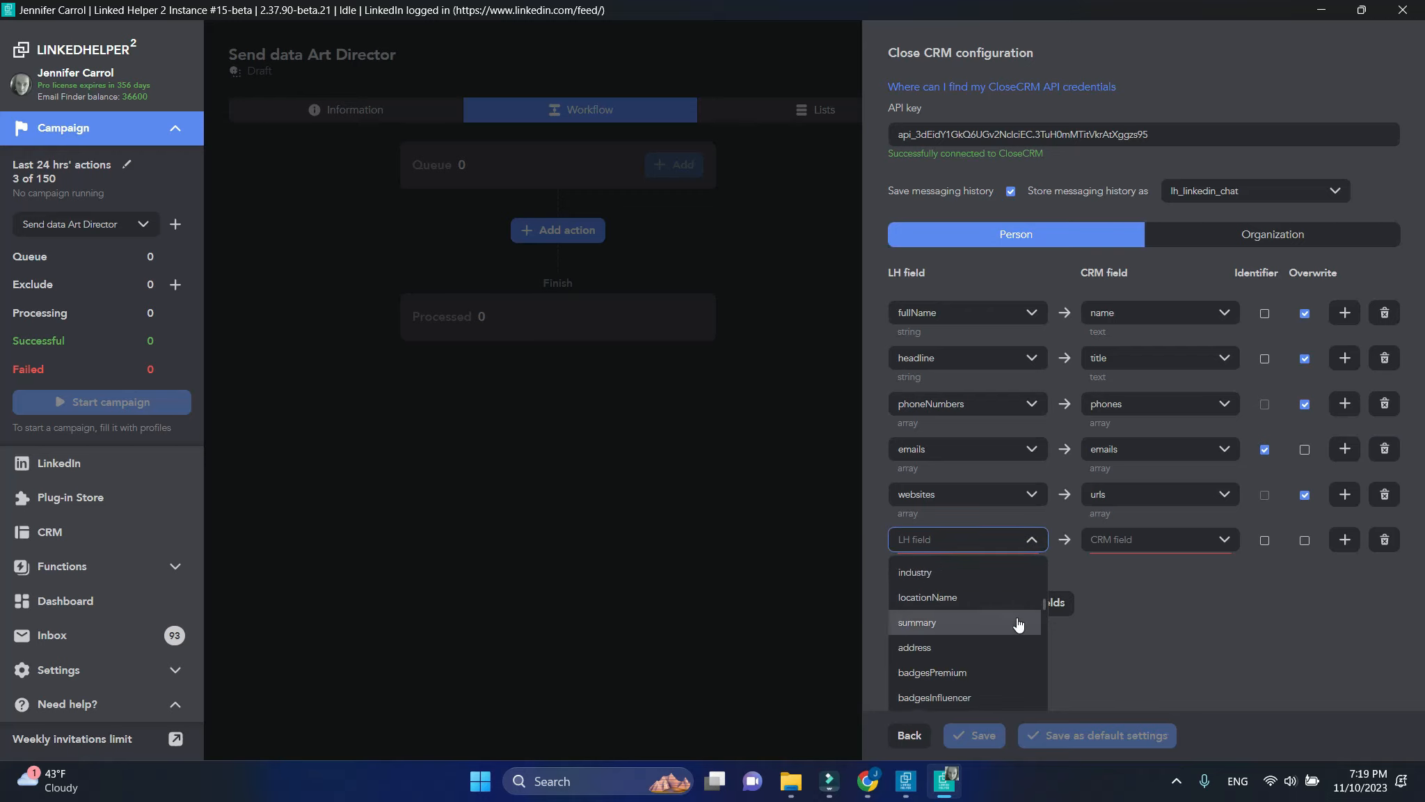
click(1017, 623)
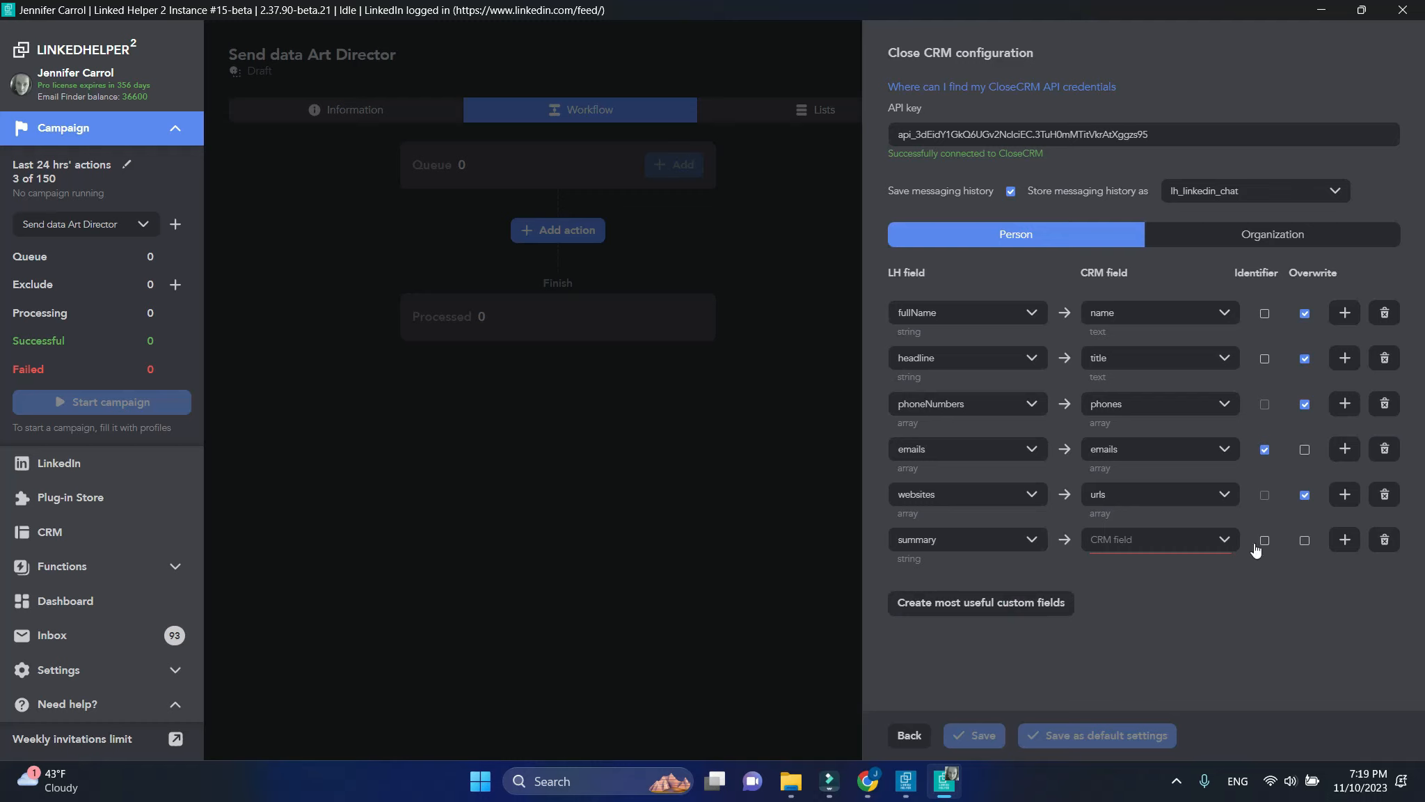
click(1205, 542)
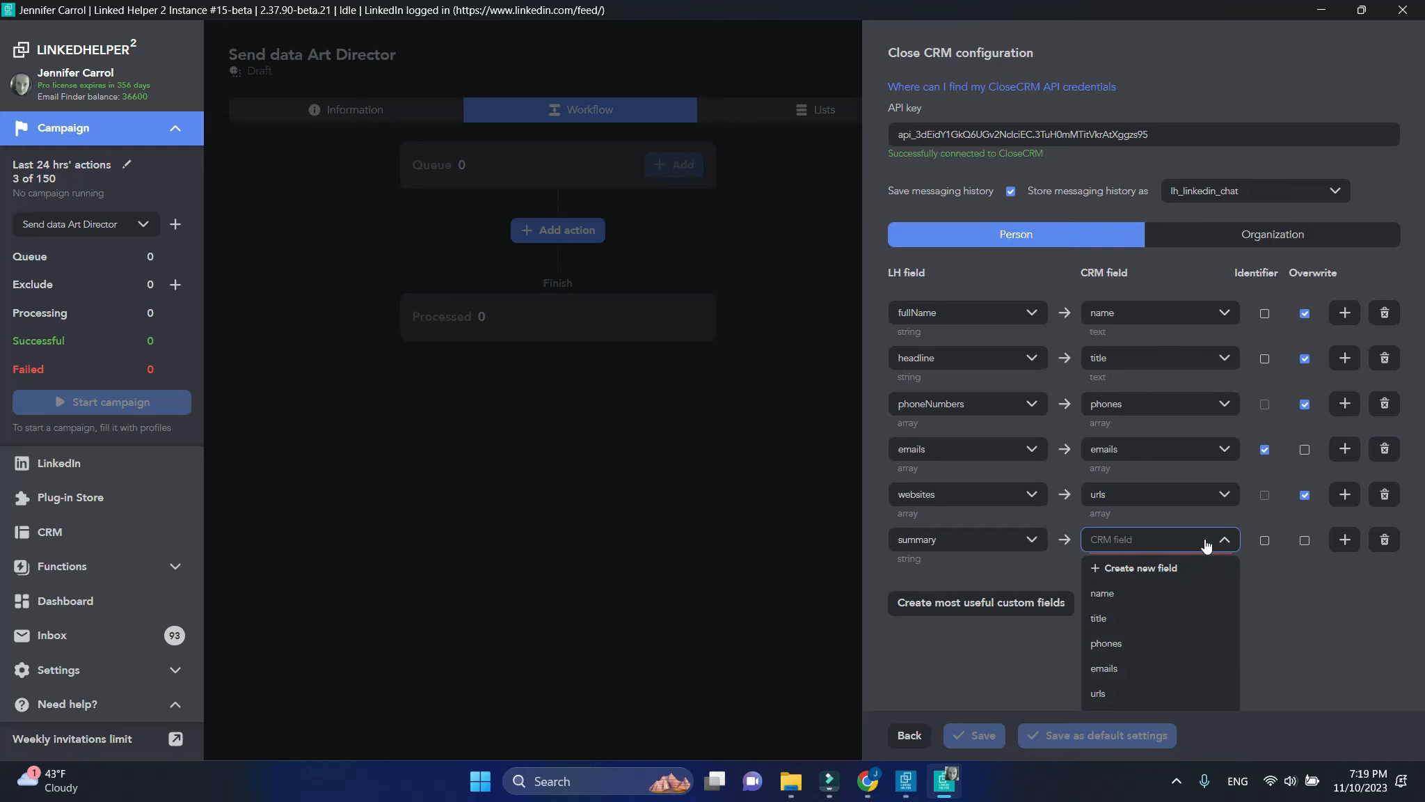
click(1178, 562)
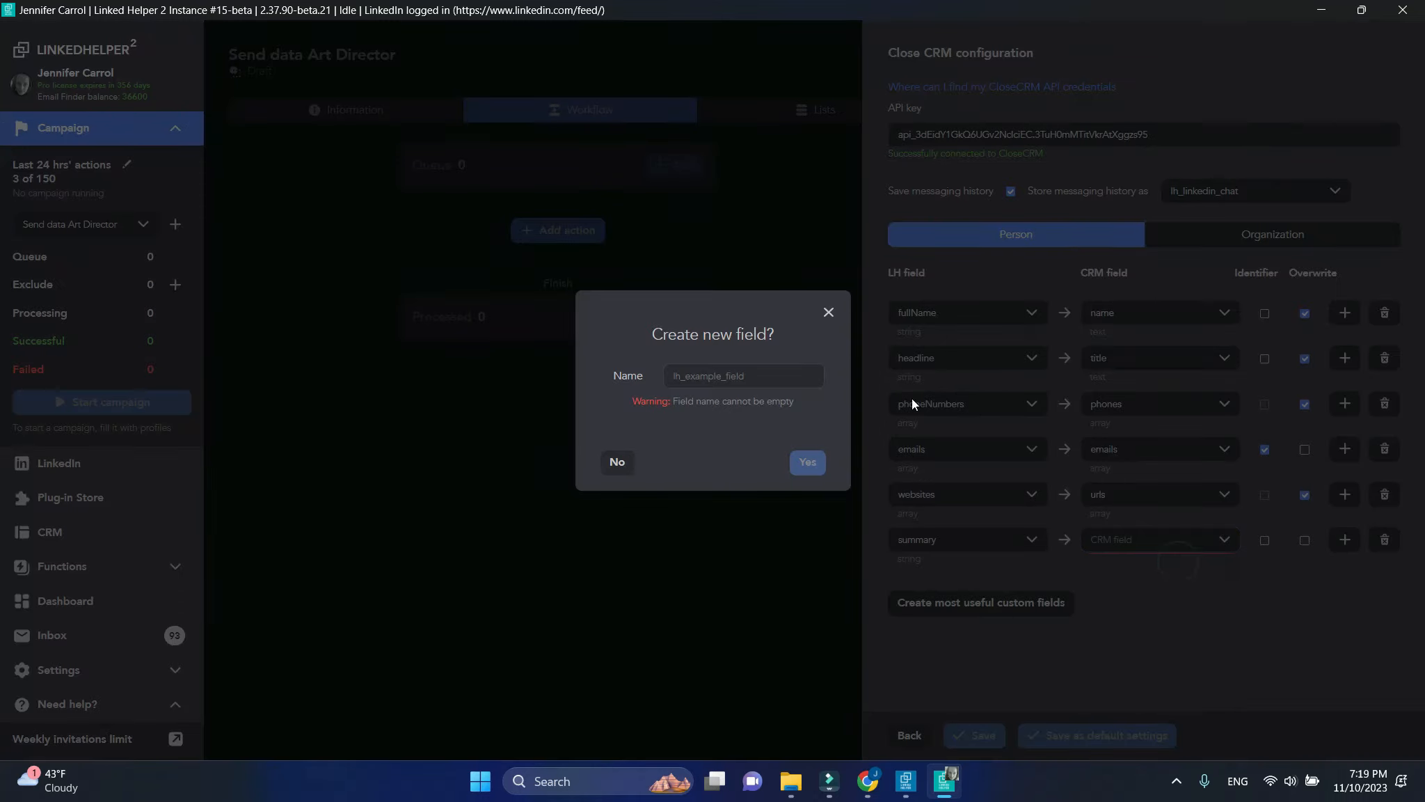
click(809, 379)
text(lh)
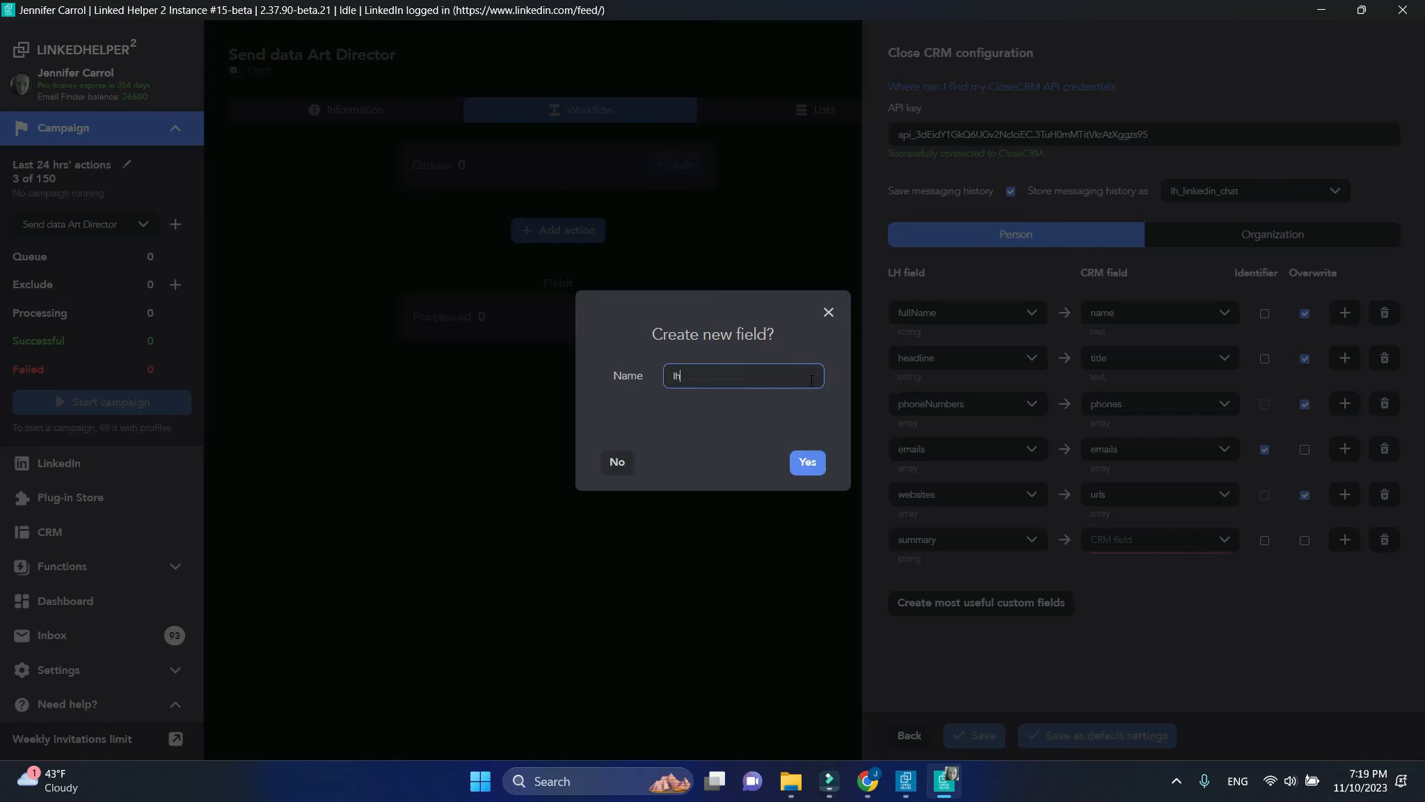
text(_summary)
click(808, 461)
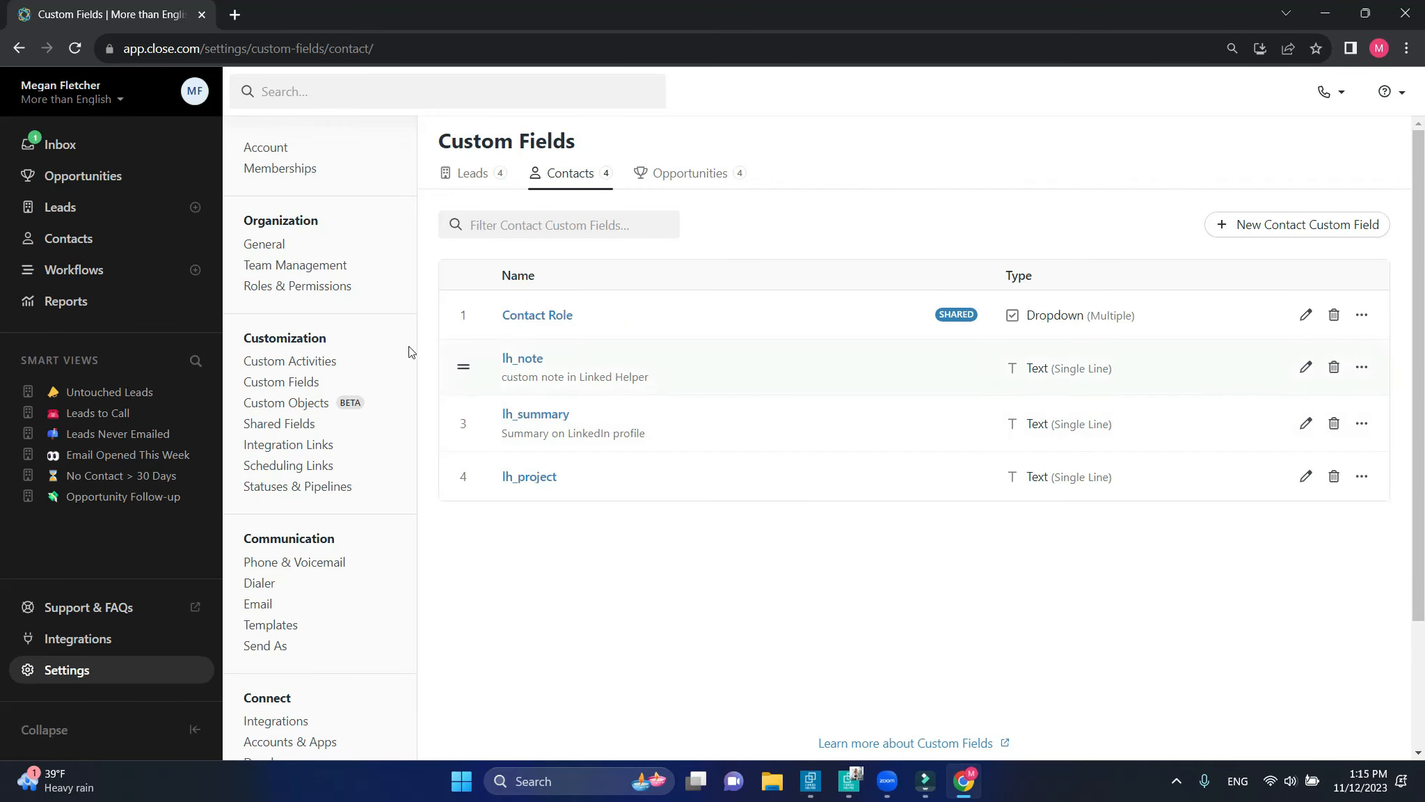
In Close's contacts list, show the columns for the lh_note, lh_summary and lh_project custom fields.
click(124, 240)
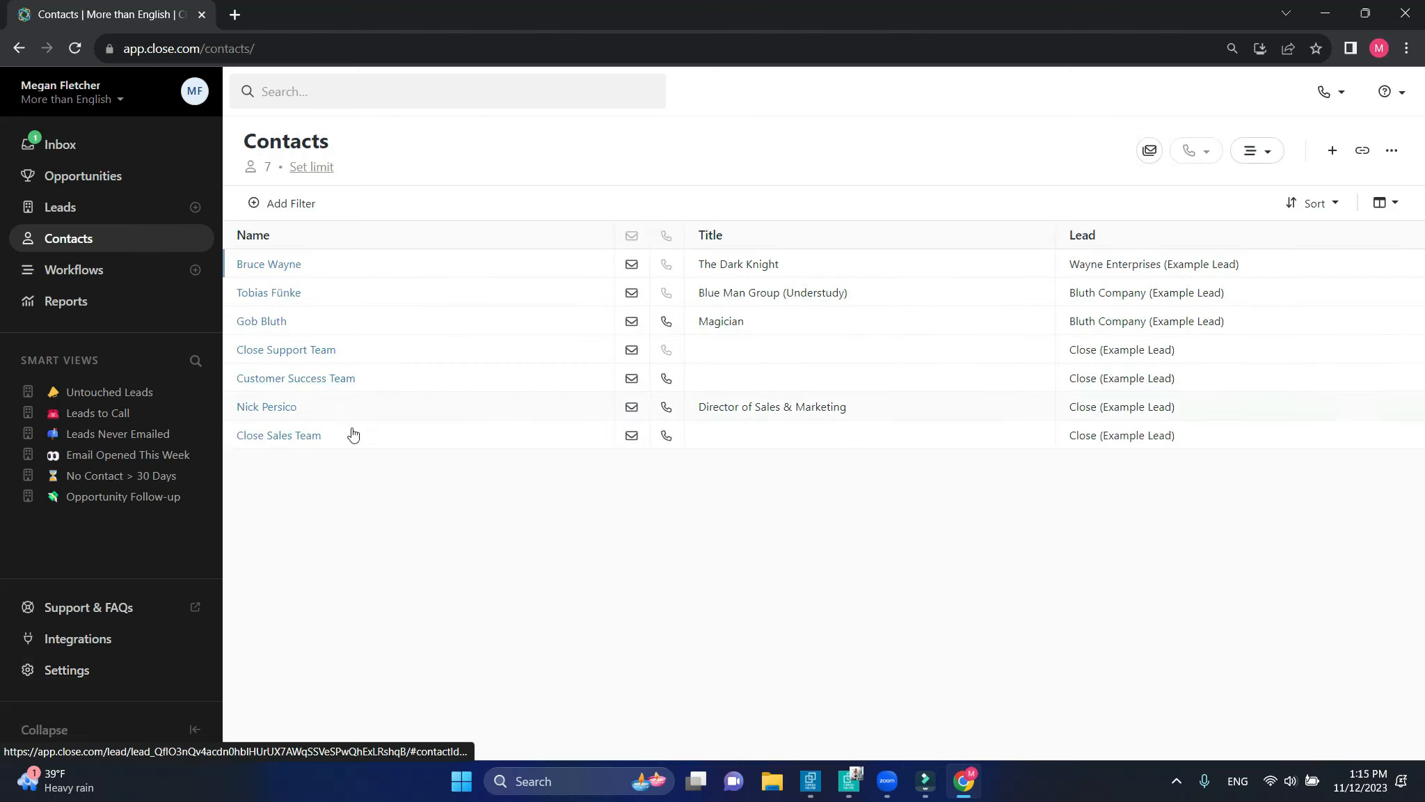
click(1387, 203)
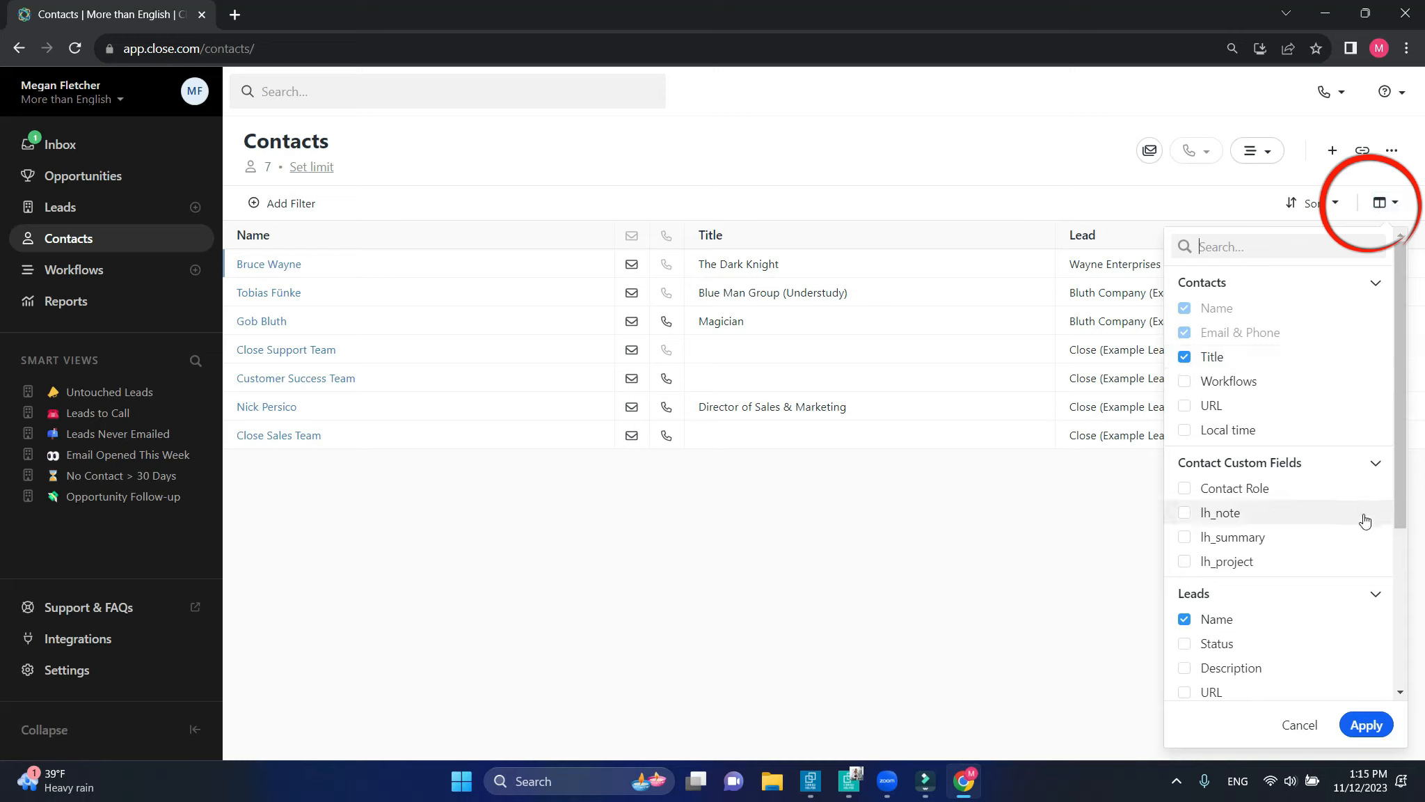
click(1185, 513)
click(1185, 538)
click(1184, 561)
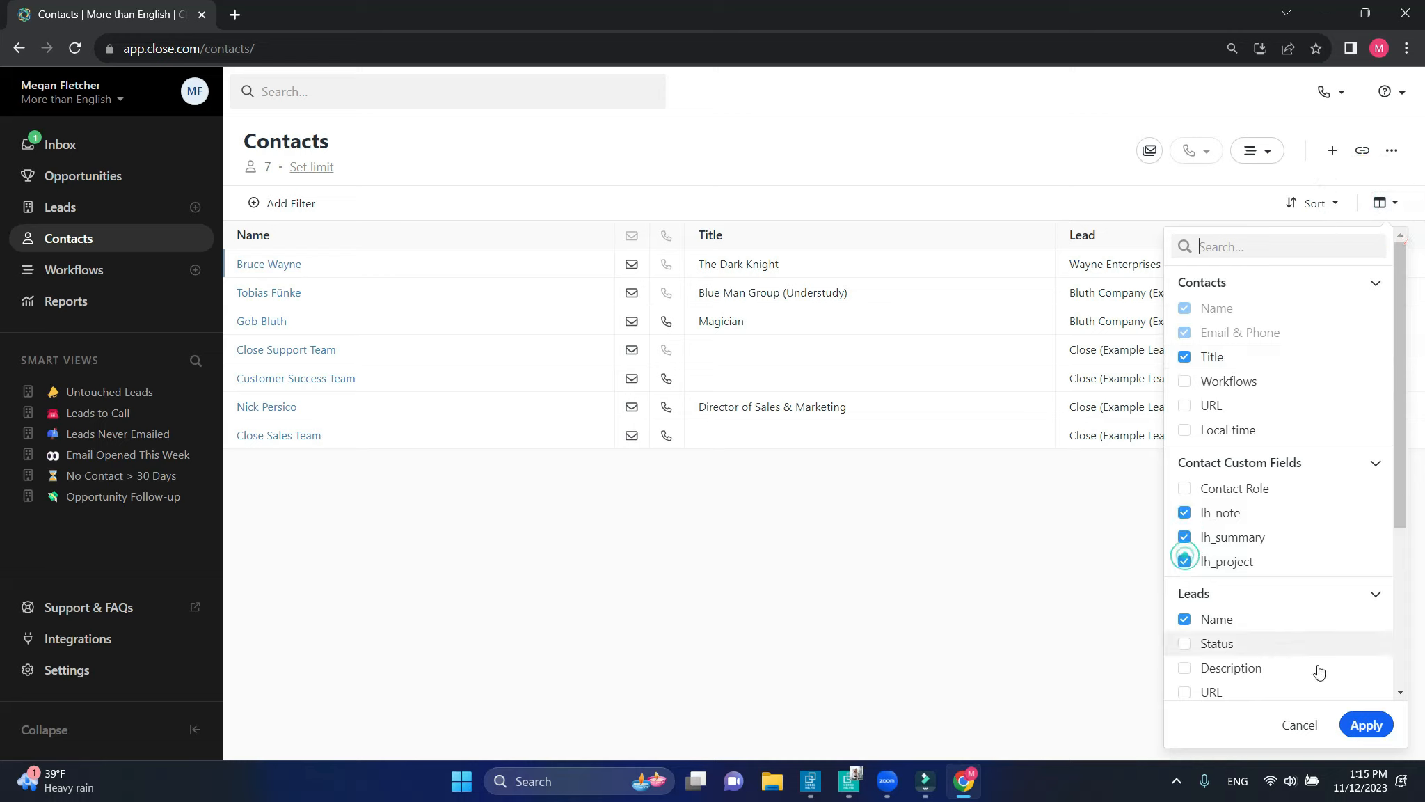
click(1364, 725)
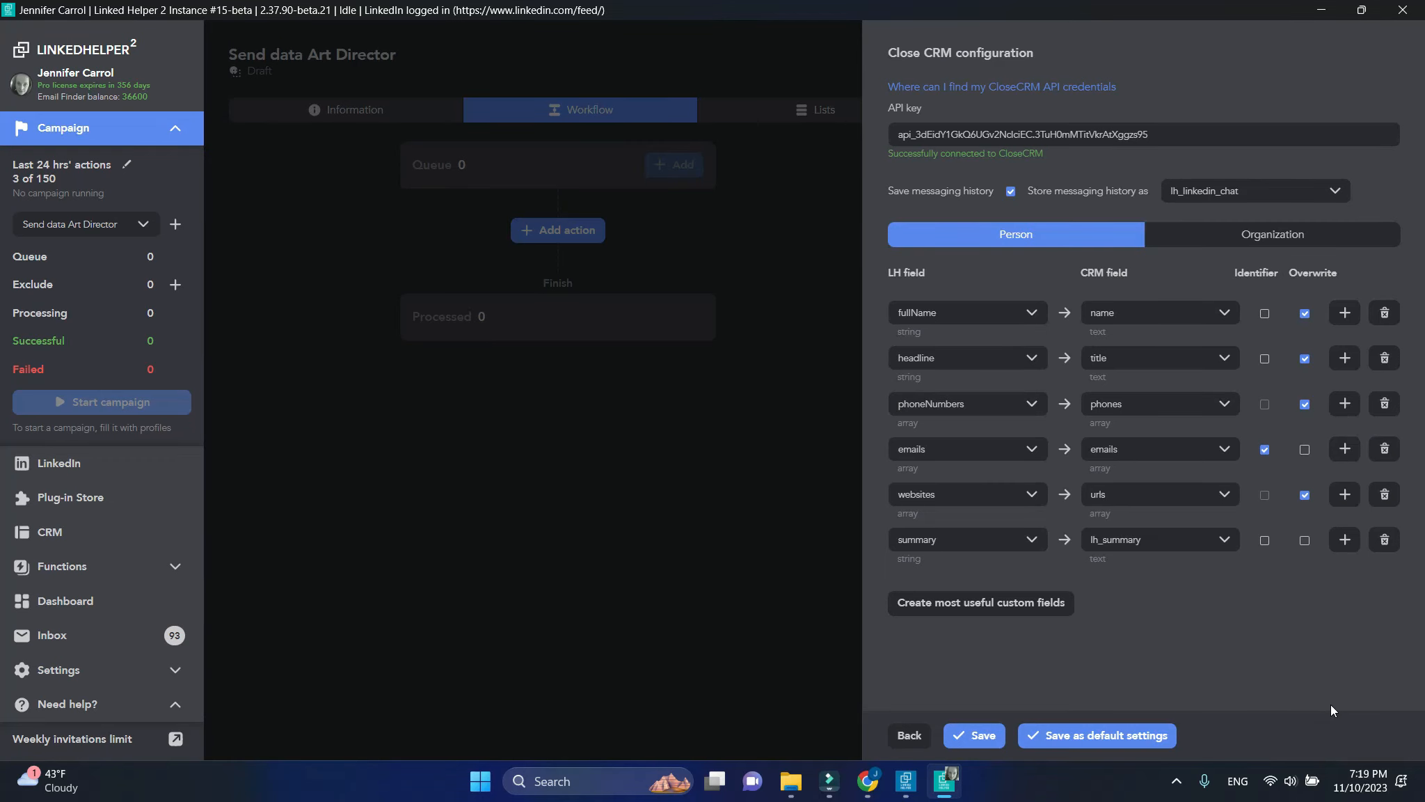
In Linked Helper 2, add a person mapping from the note field to a new CRM field named lh_note.
click(1345, 540)
click(1043, 584)
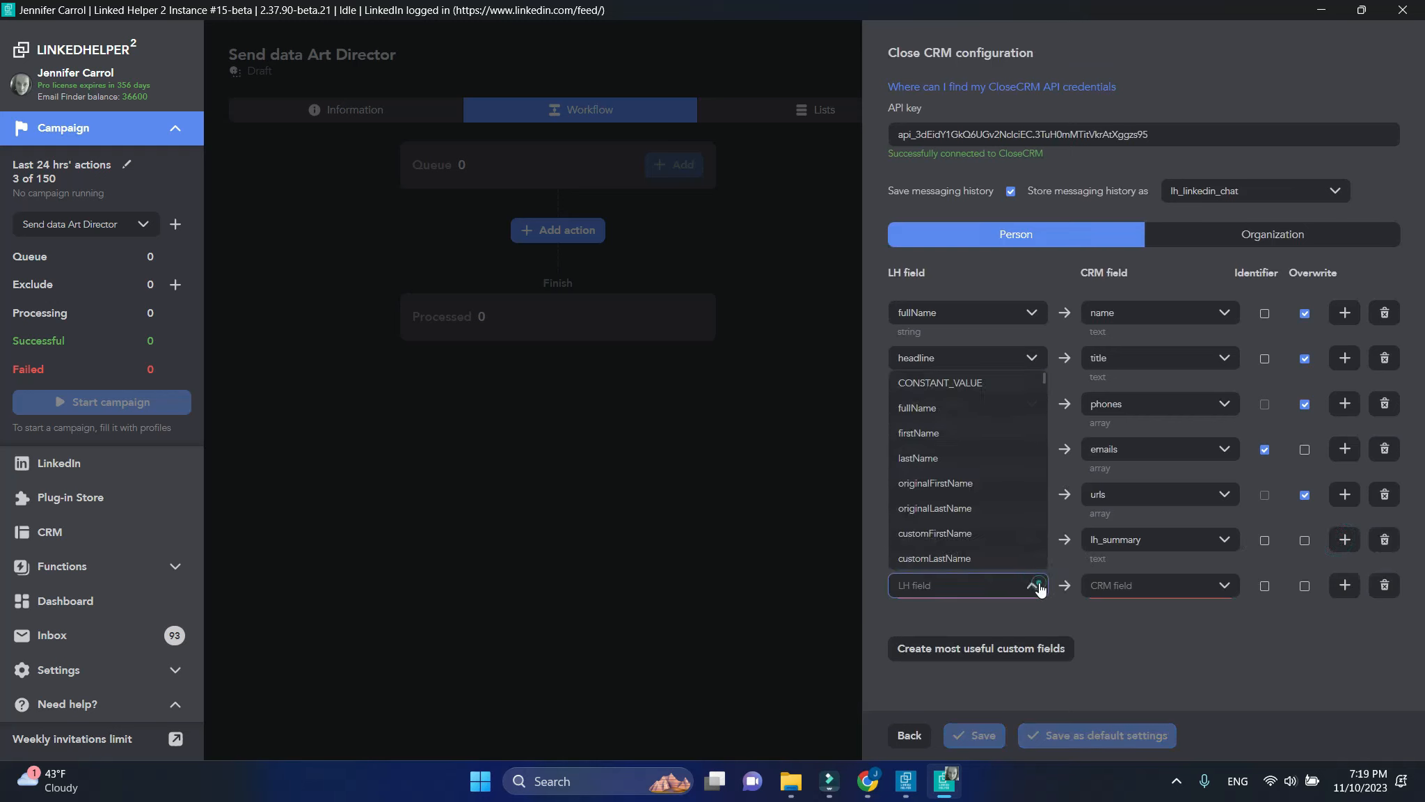
scroll(1022, 550, down, 5)
scroll(1020, 519, down, 3)
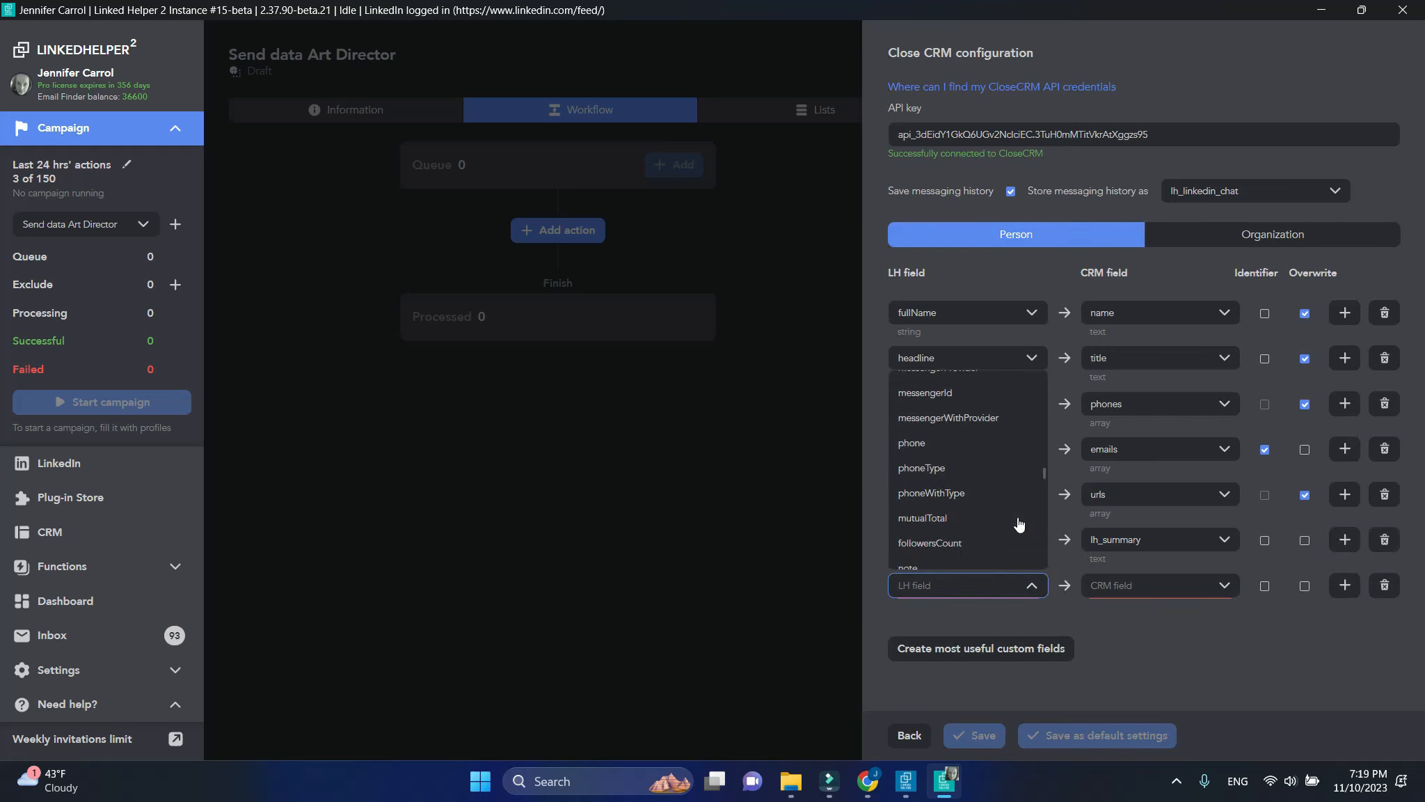
click(1021, 488)
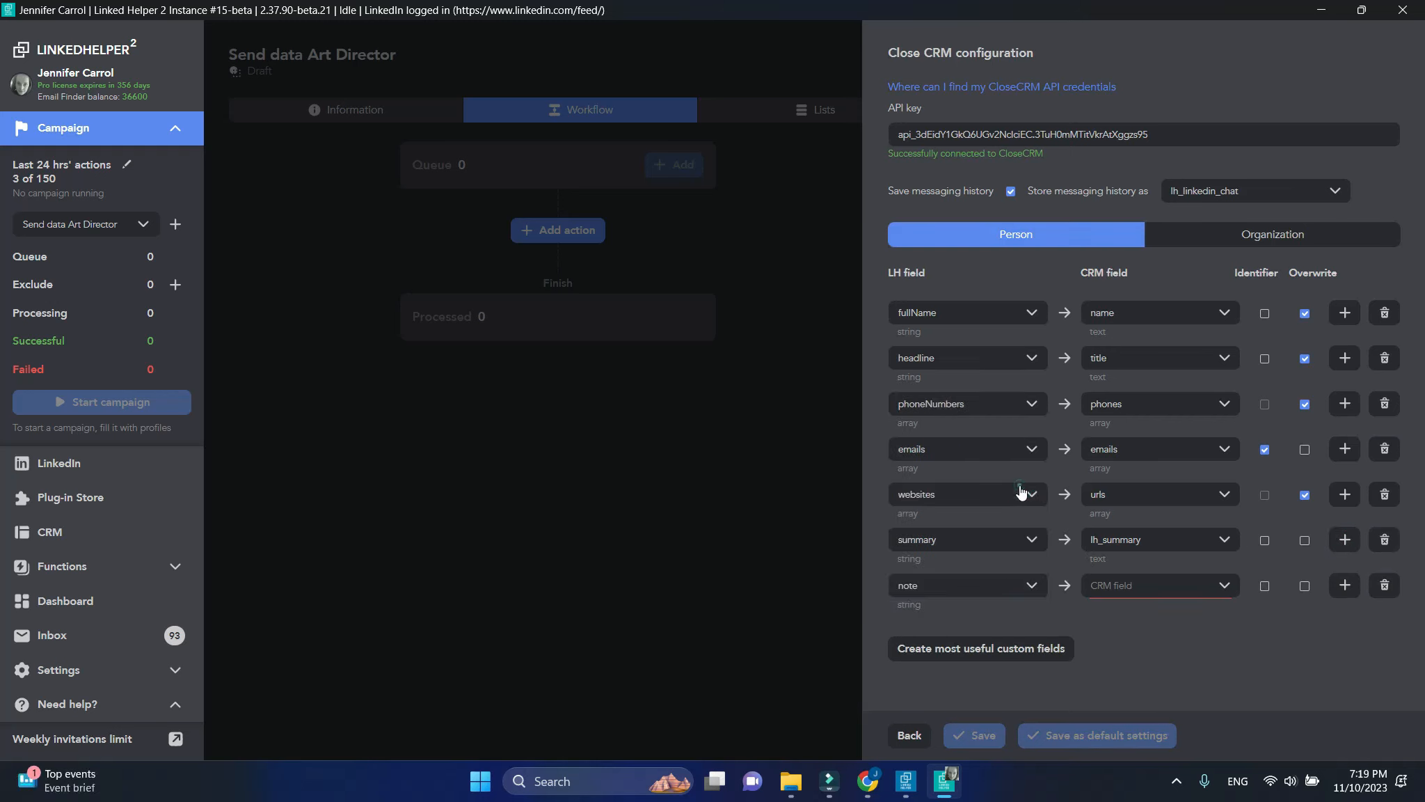
click(1225, 585)
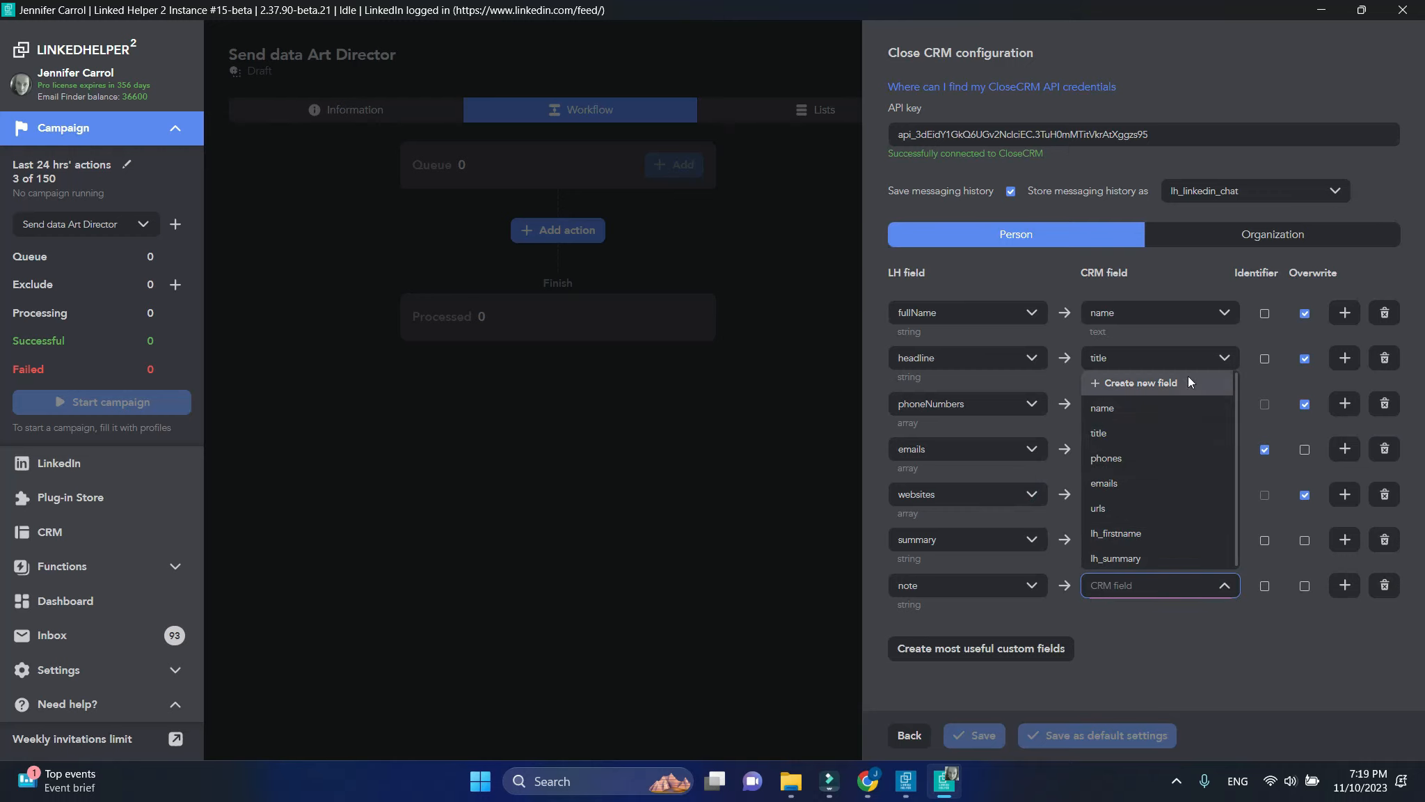
click(1188, 382)
click(717, 376)
text(lh_note)
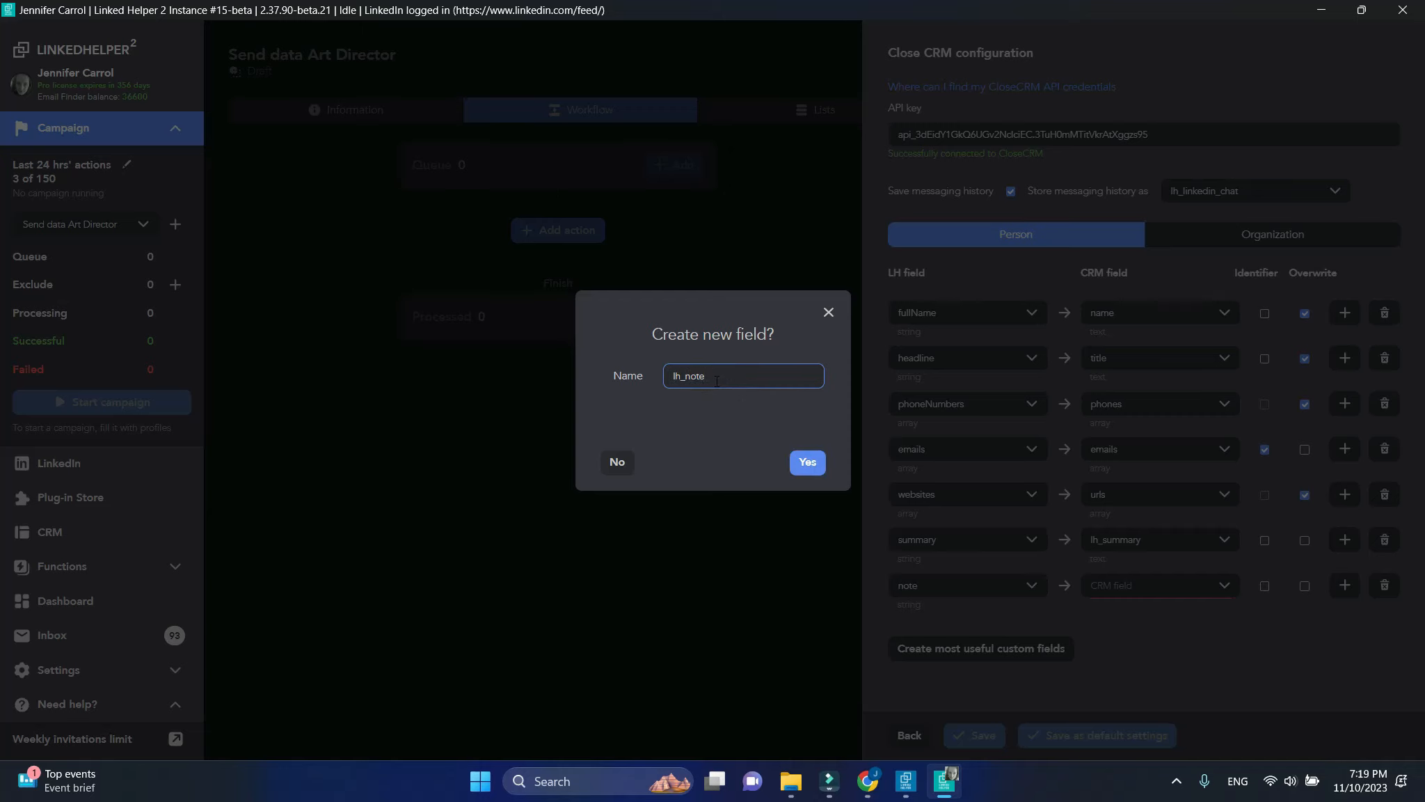
click(799, 466)
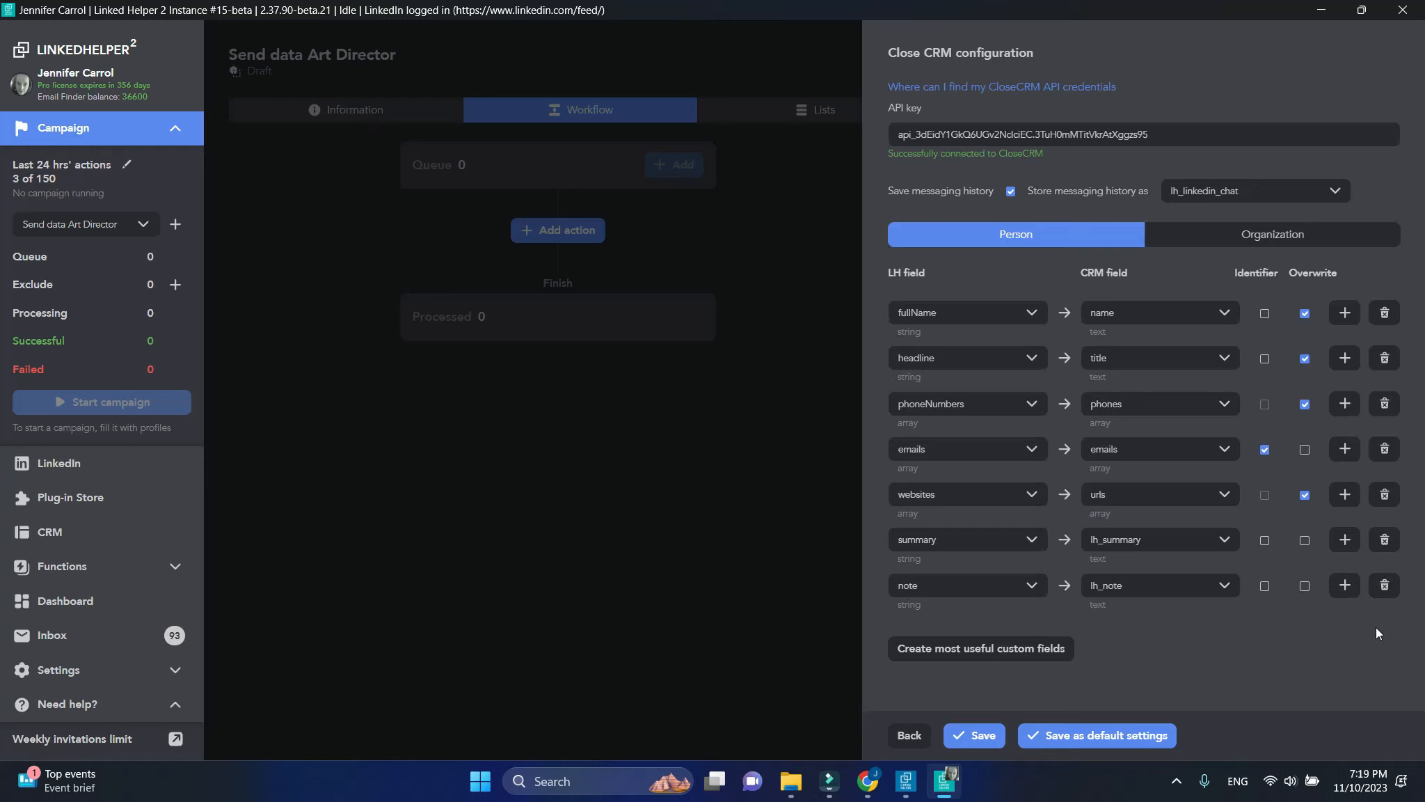
Add a person mapping from the cs_place field to a new CRM field named lh_expo_location.
click(1345, 586)
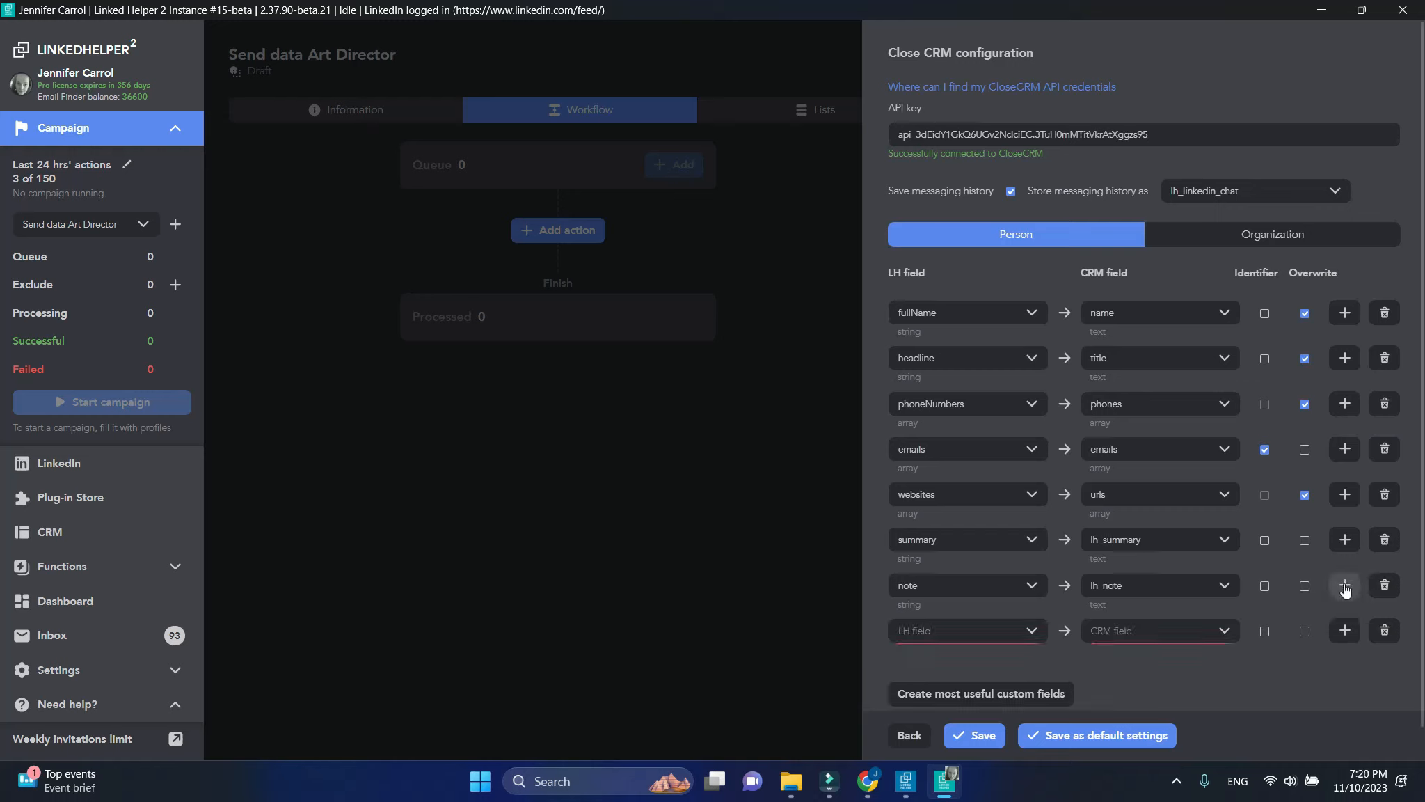
click(1014, 630)
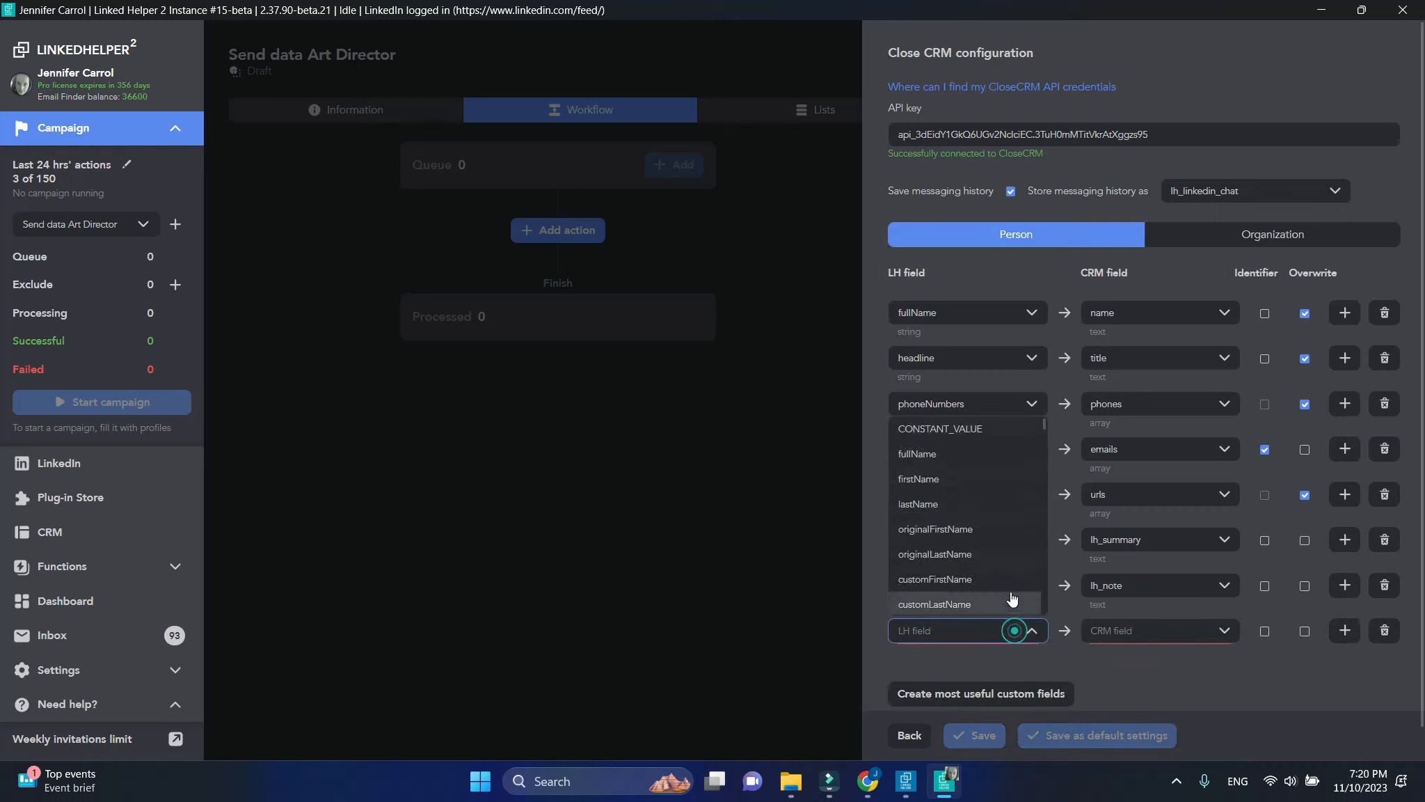
scroll(1012, 599, down, 10)
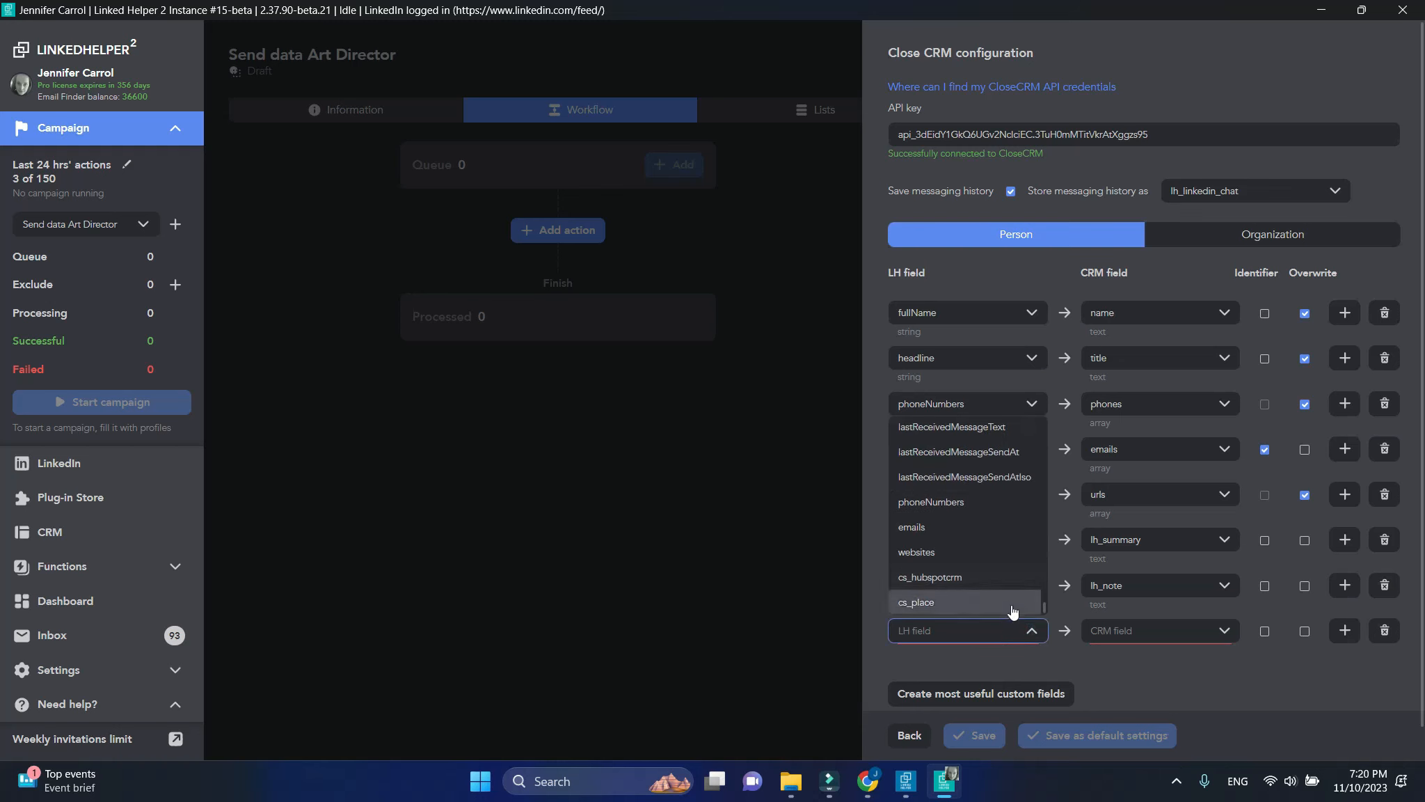
click(1012, 607)
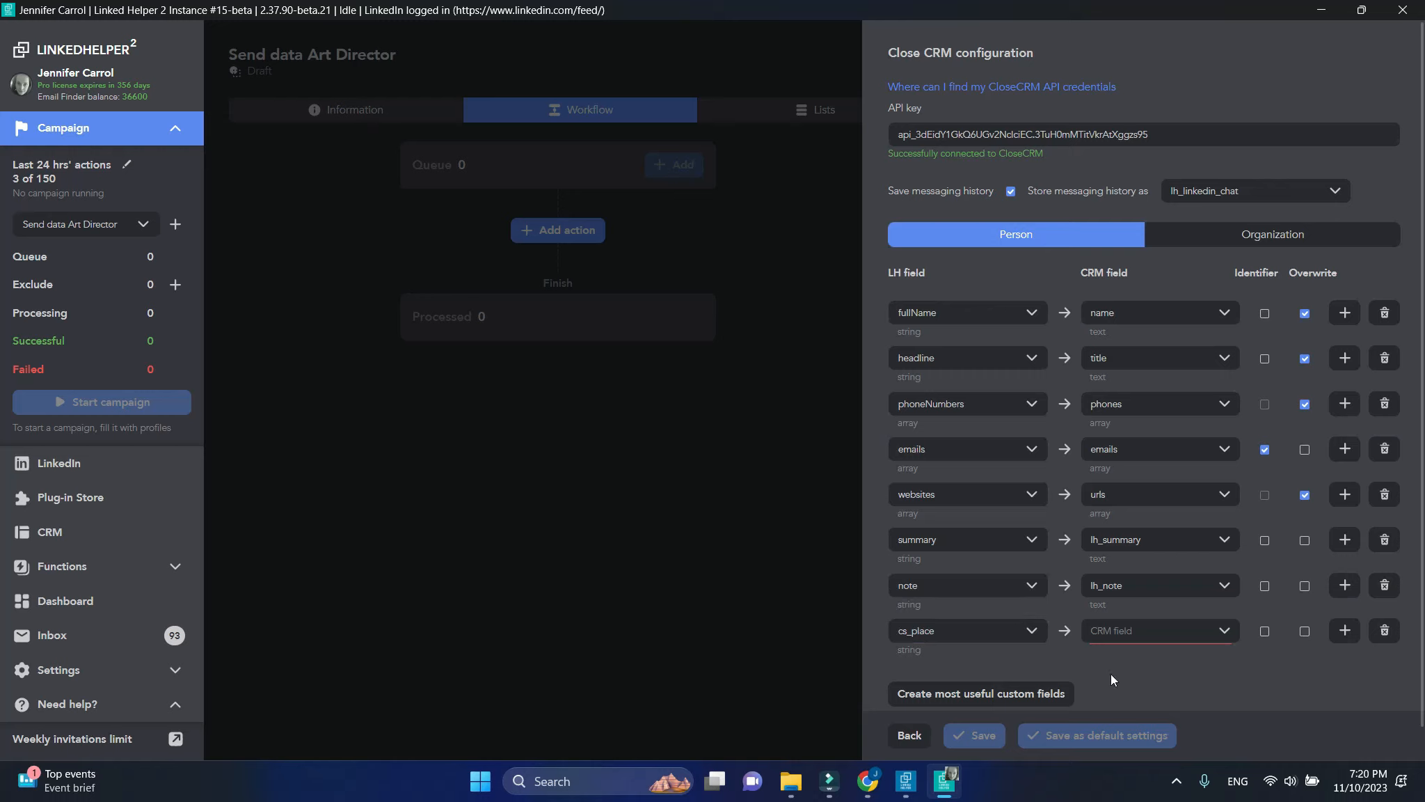
click(1222, 629)
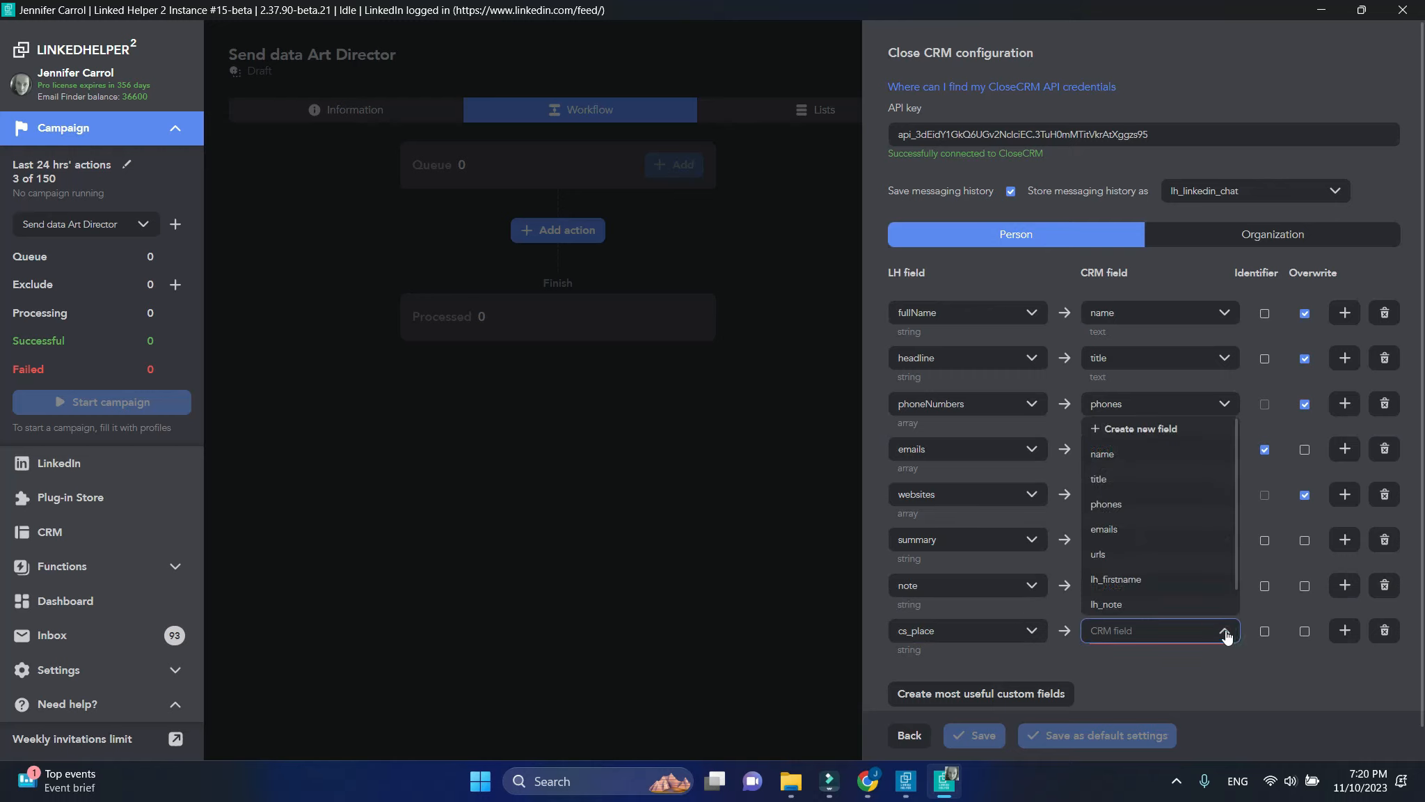
click(1187, 433)
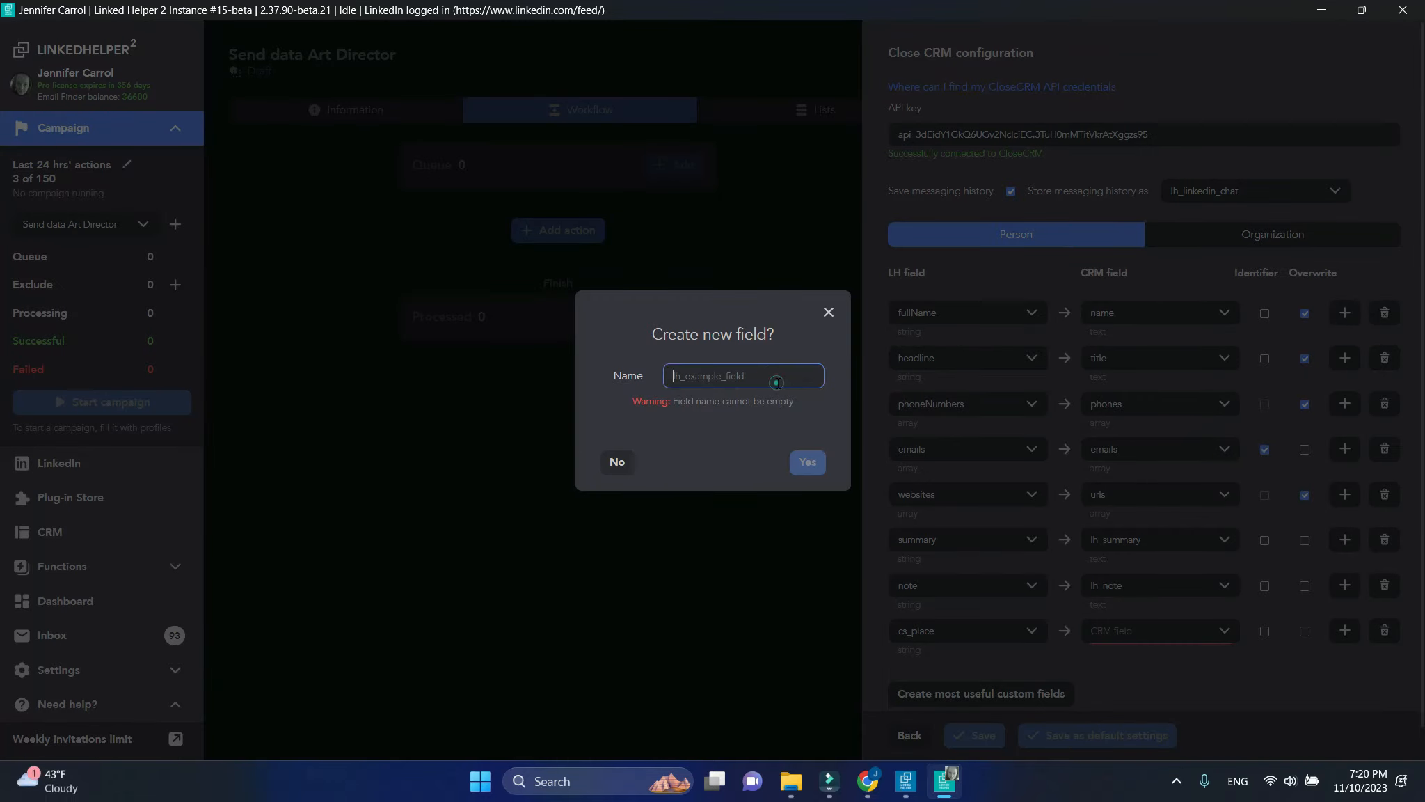
text(lh_expo_location)
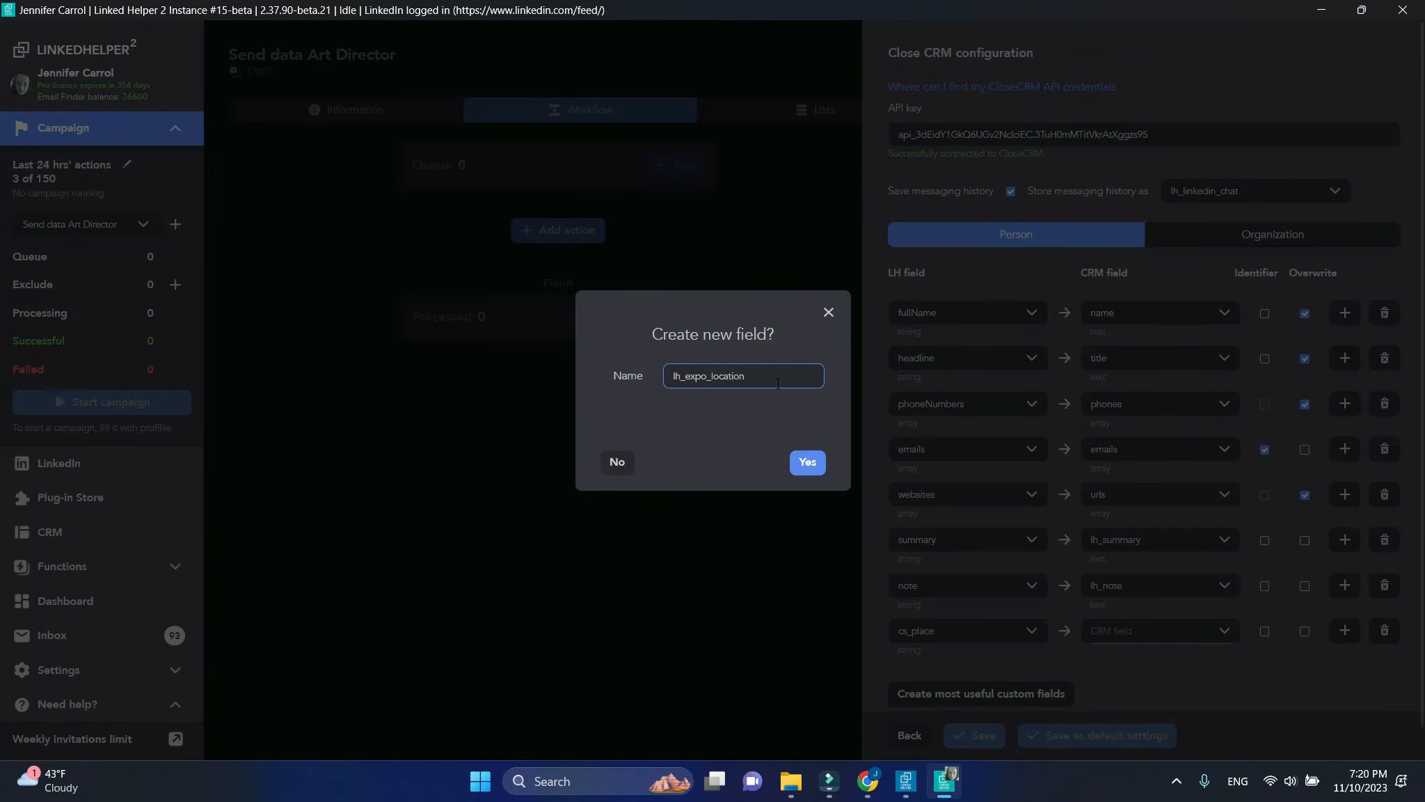
click(813, 471)
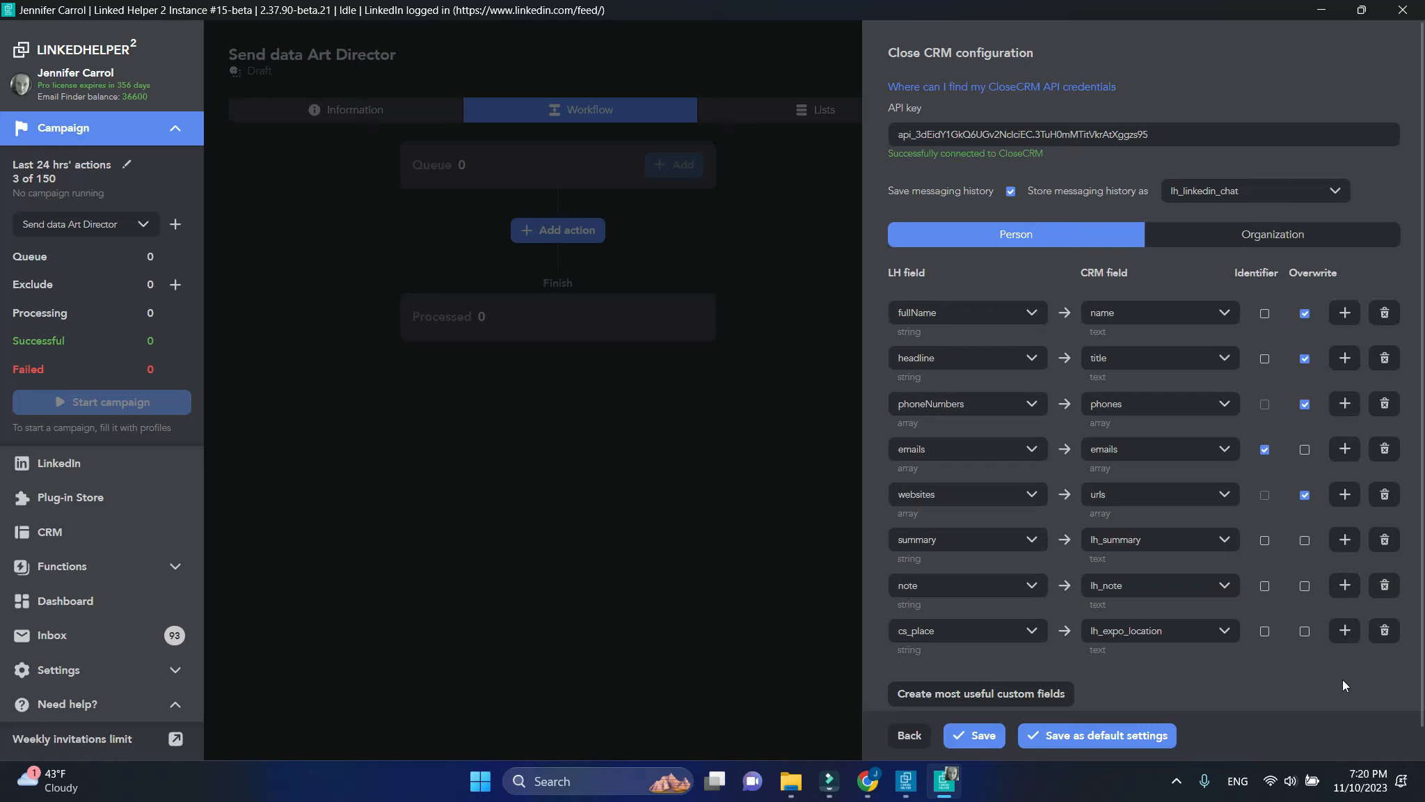
Add a person mapping row that uses CONSTANT_VALUE with the value Neo Geo.
click(1350, 634)
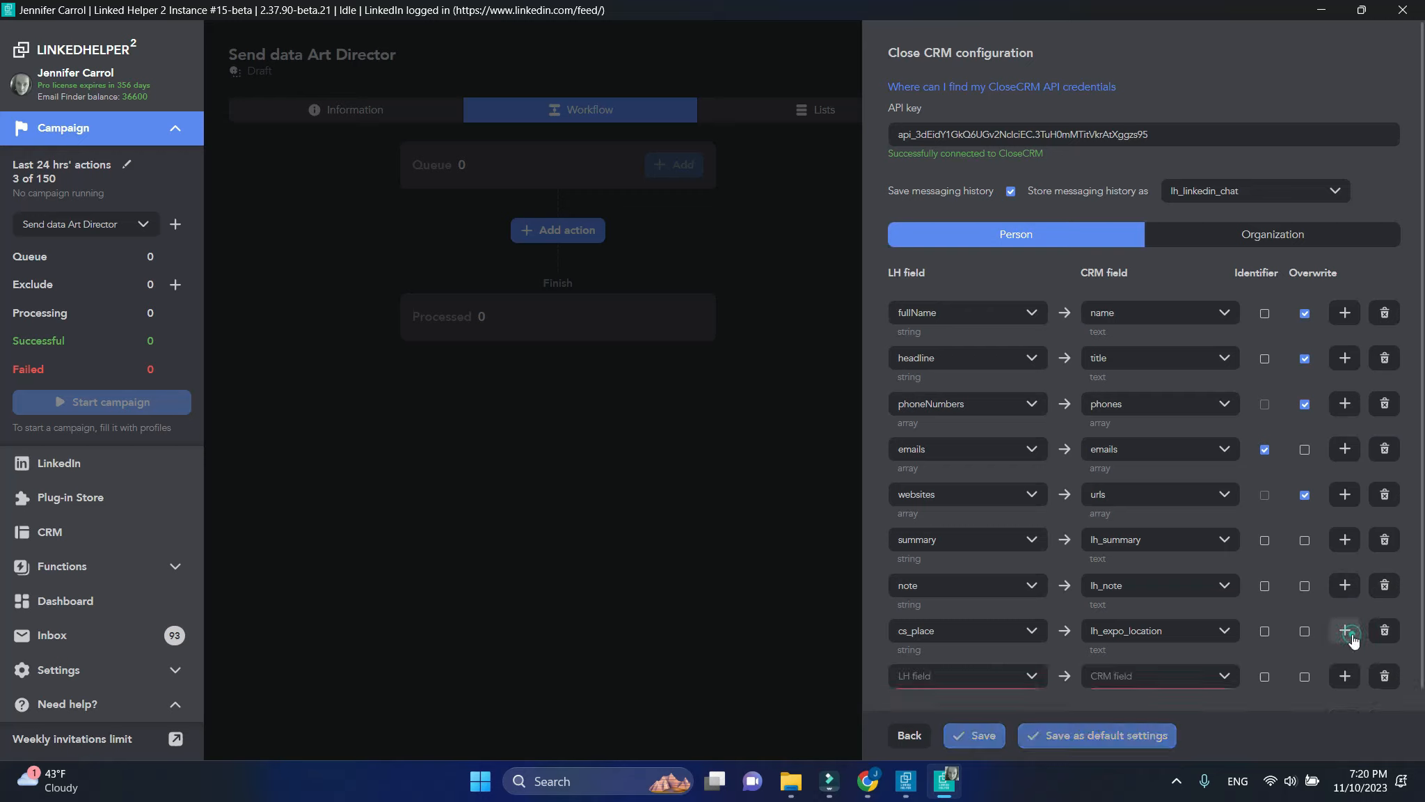
click(1034, 676)
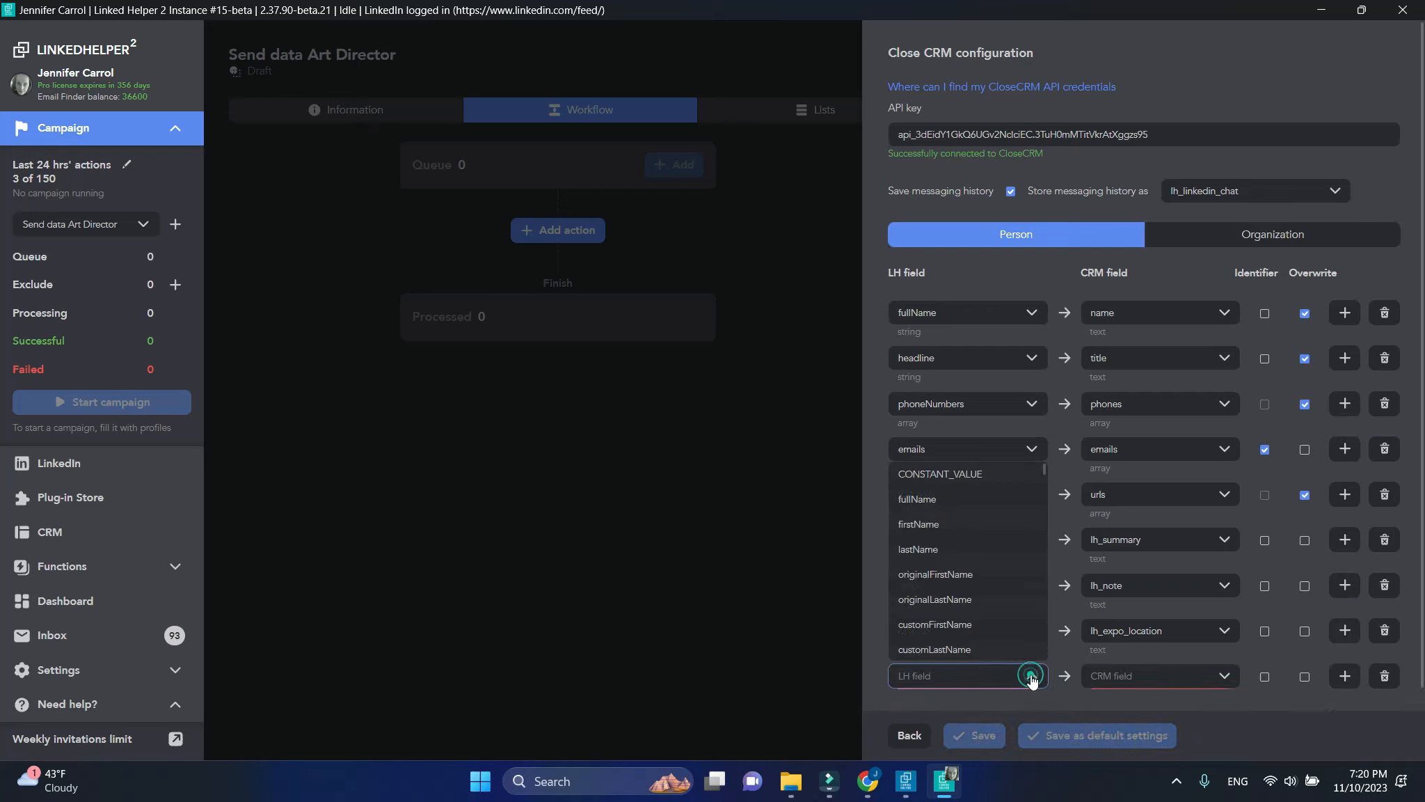
click(998, 475)
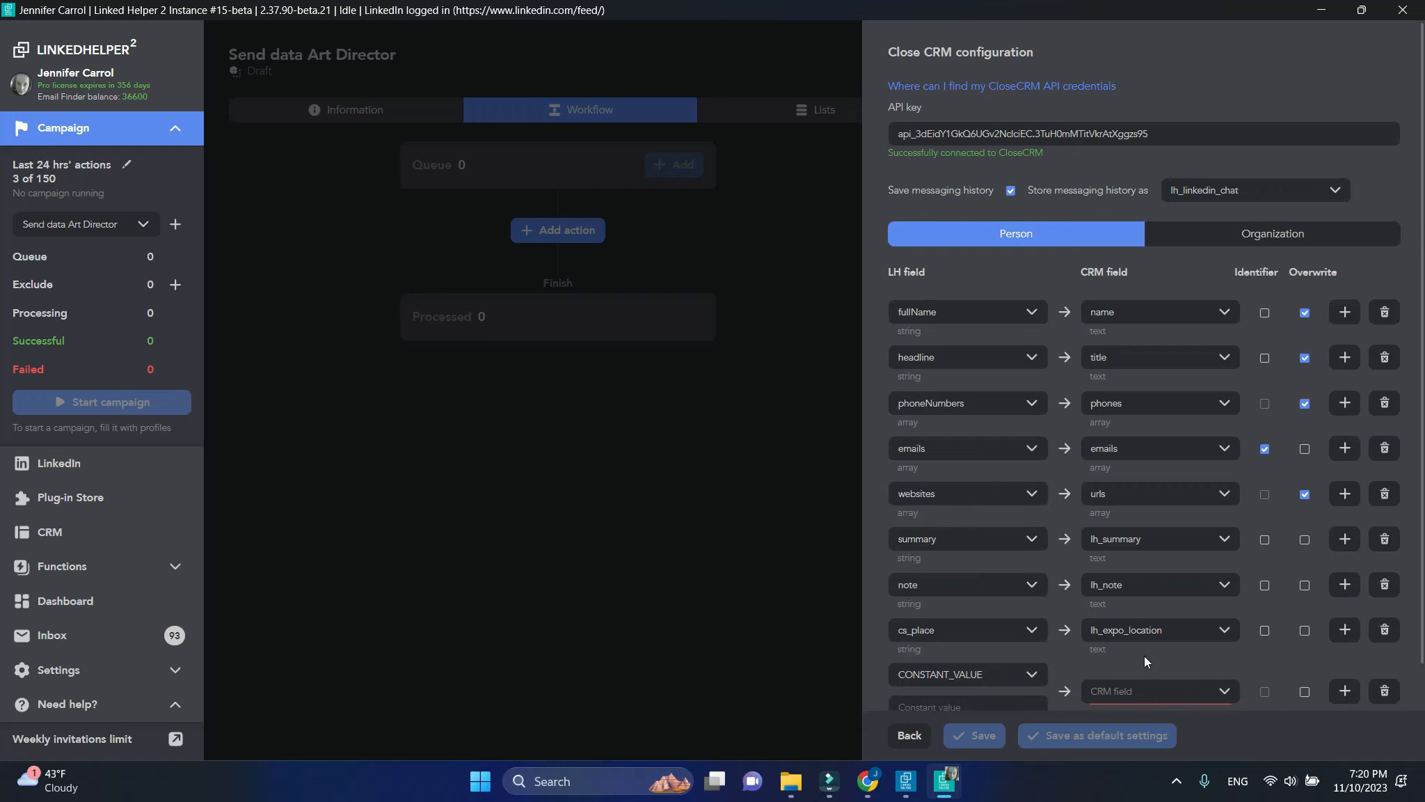
scroll(1144, 658, down, 2)
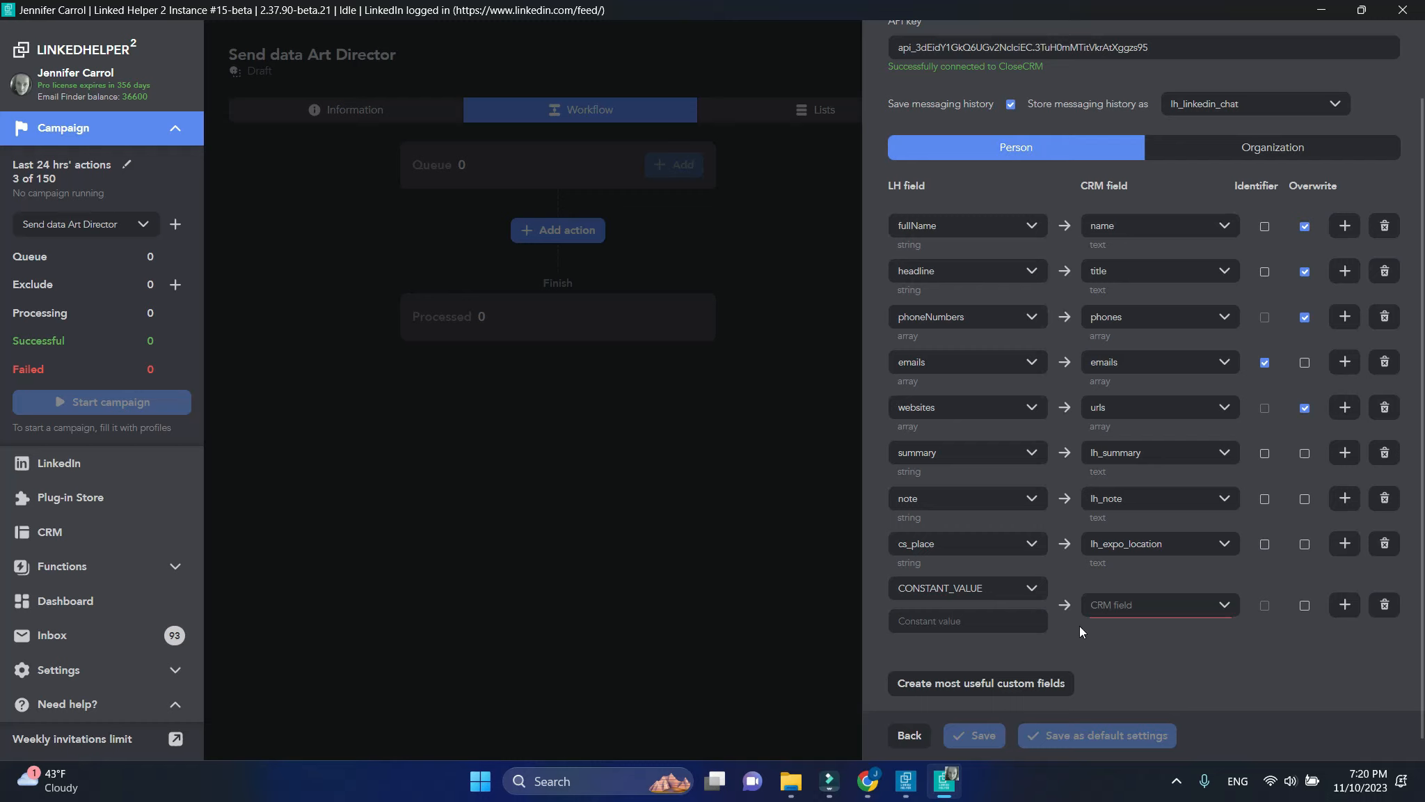
click(1026, 622)
text(Neo Geo)
click(1327, 682)
Create a new CRM field named lh_Project as the target of the Neo Geo constant value.
click(1193, 613)
scroll(1191, 567, up, 2)
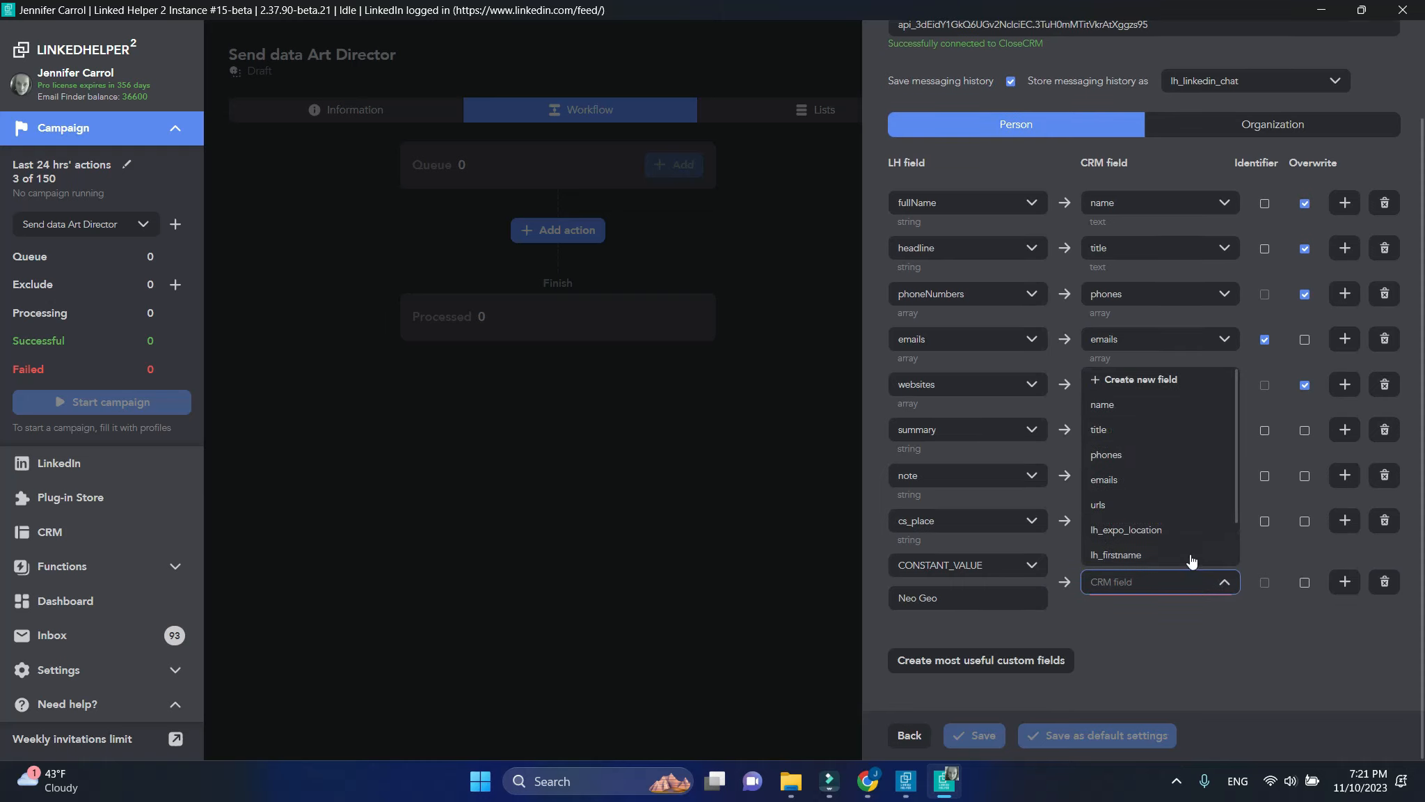
click(1120, 467)
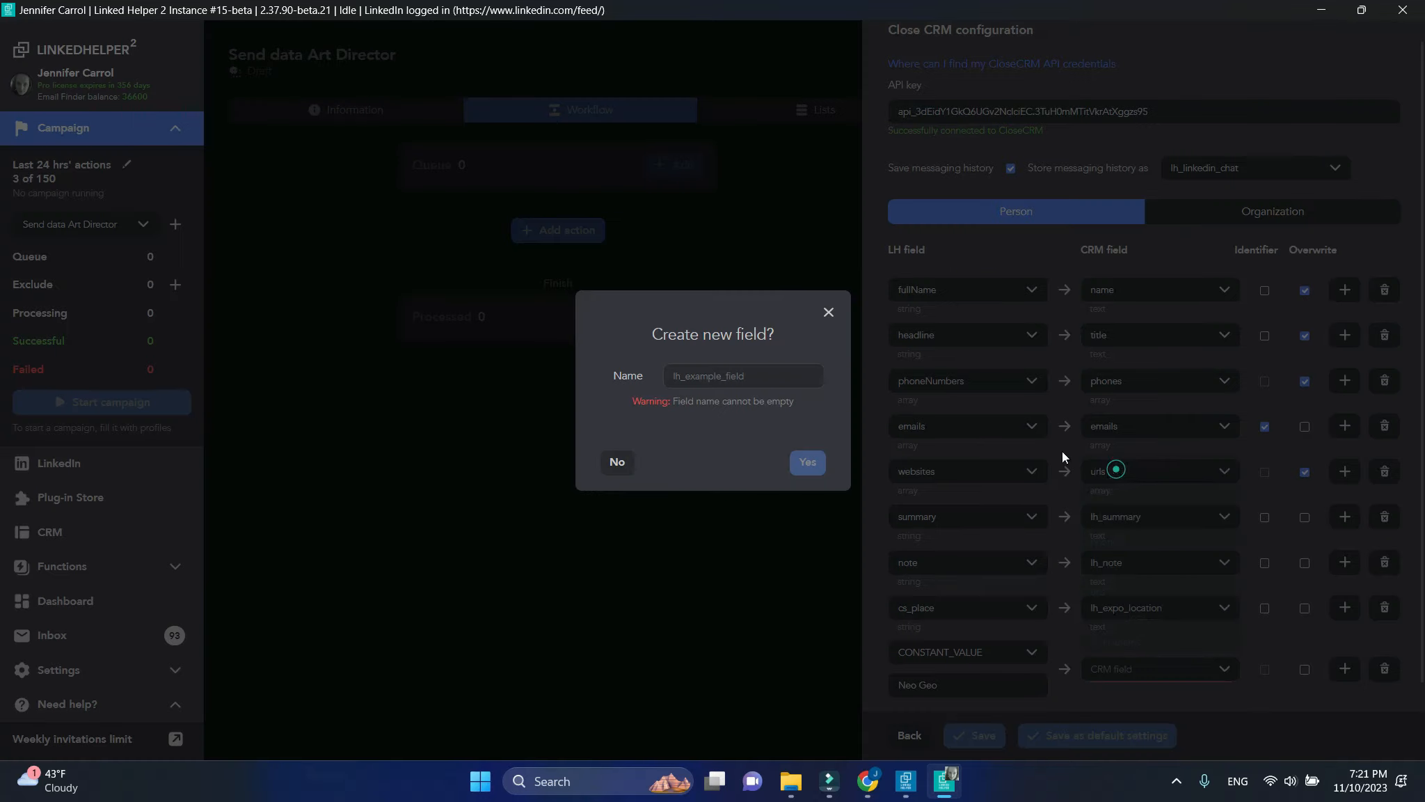
text(lh_Project)
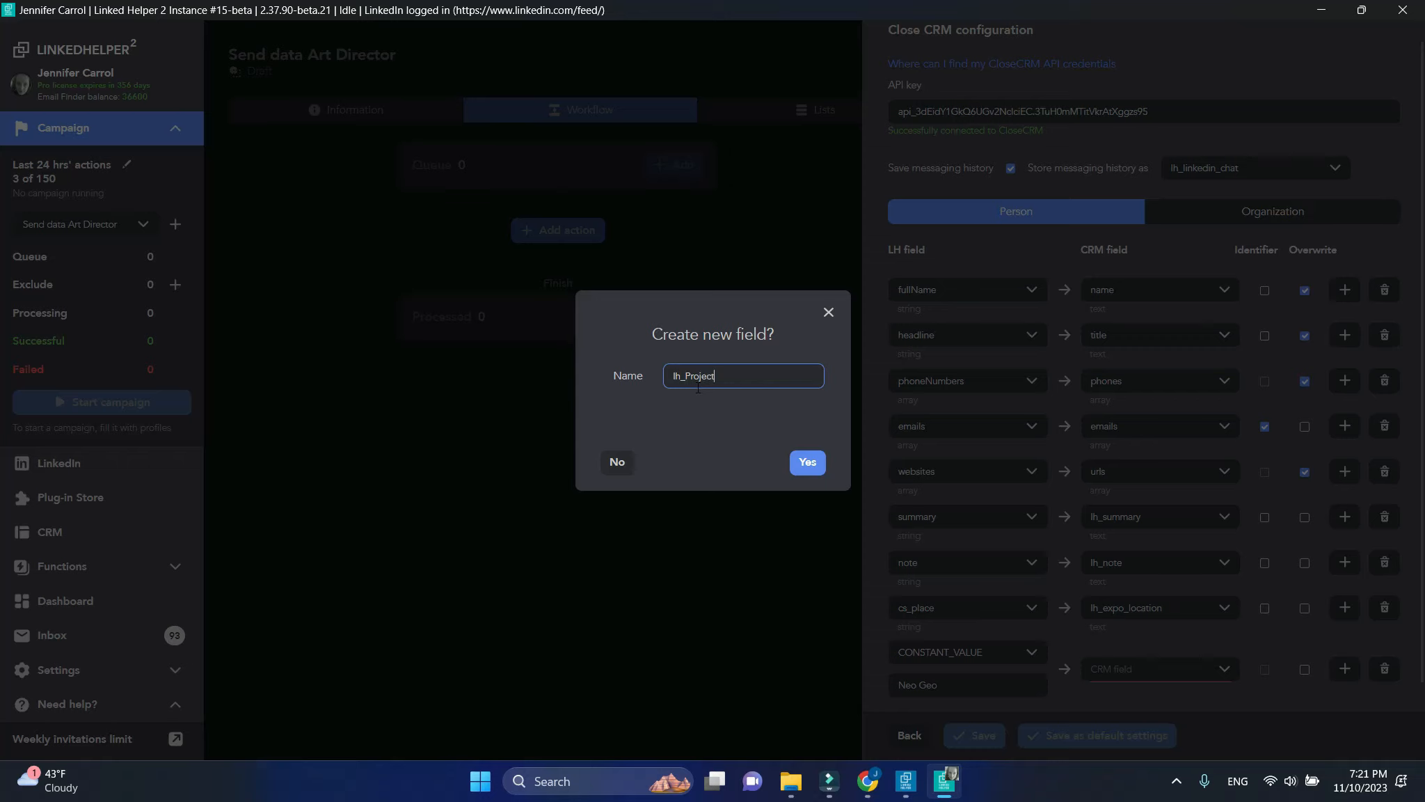
click(804, 473)
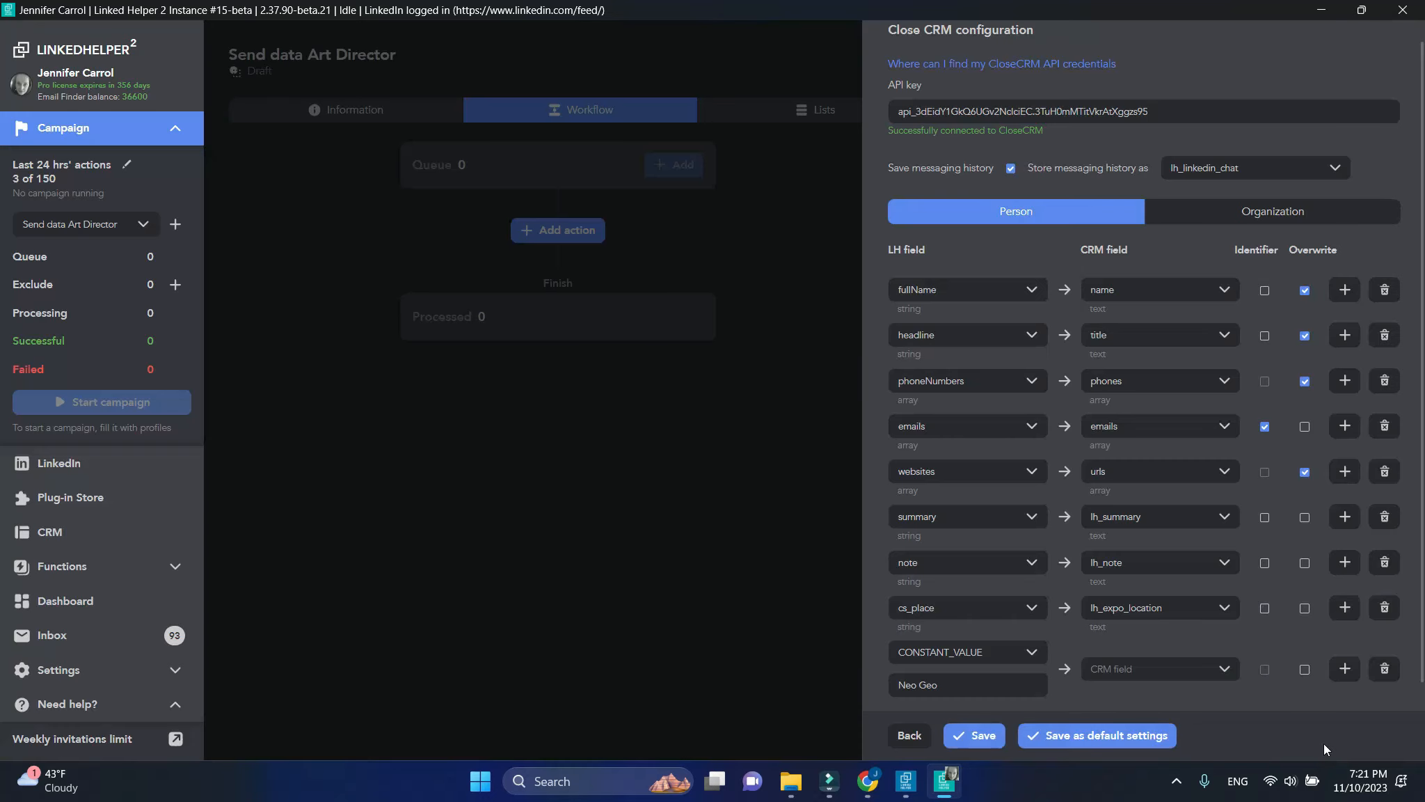
scroll(1324, 709, down, 2)
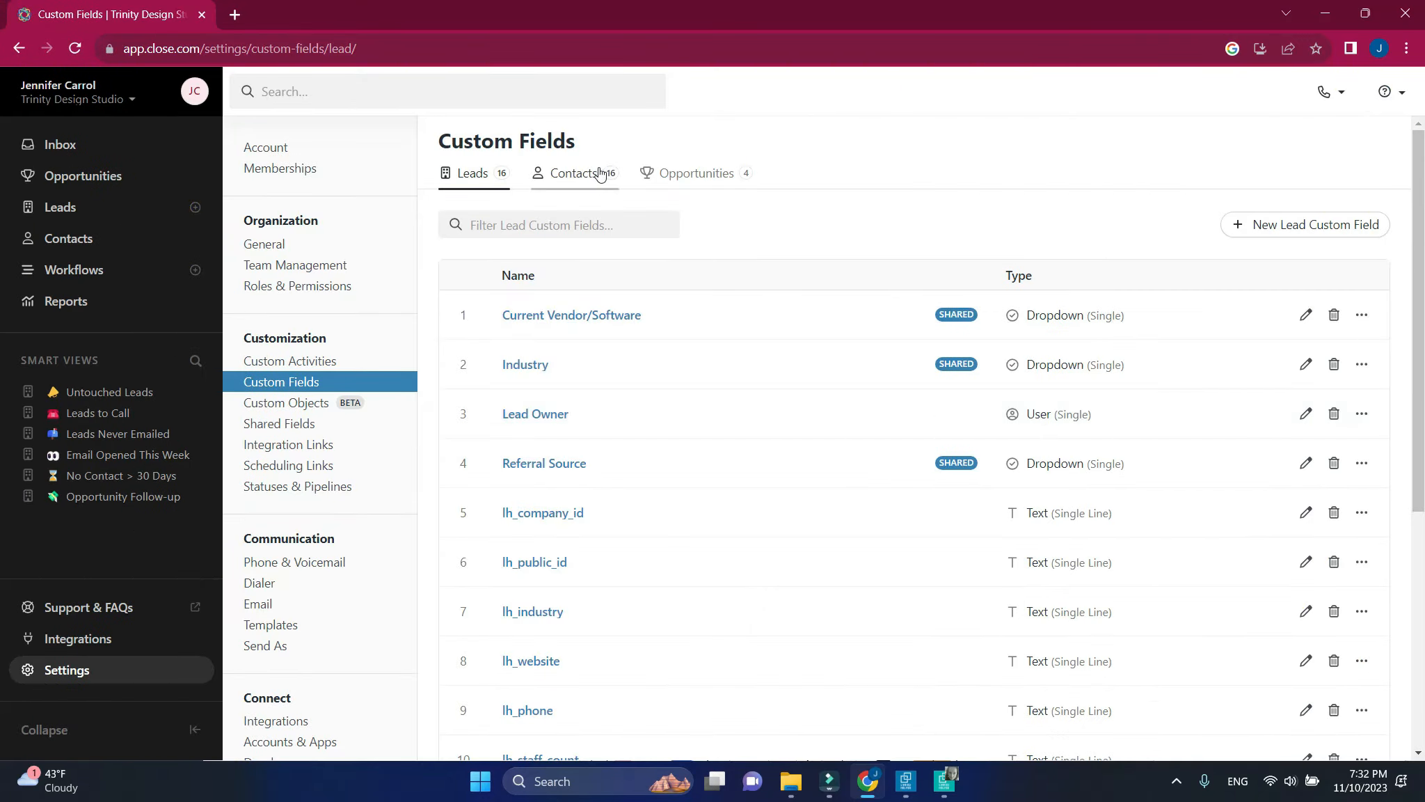
Open the contact custom fields in Close to check the newly created lh fields.
click(600, 172)
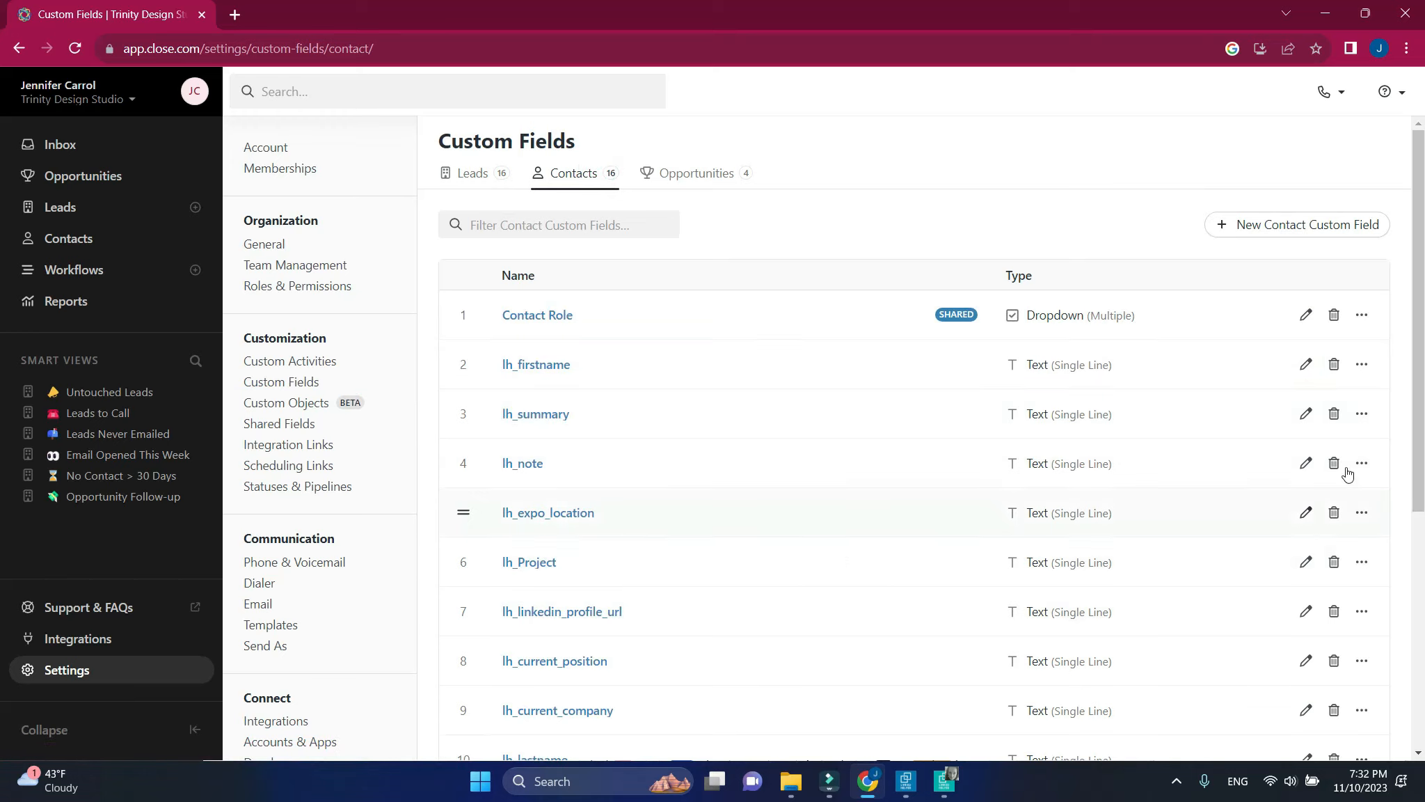
Start a new contact custom field named lh_lead_type with the type Dropdown (Multiple).
click(1275, 239)
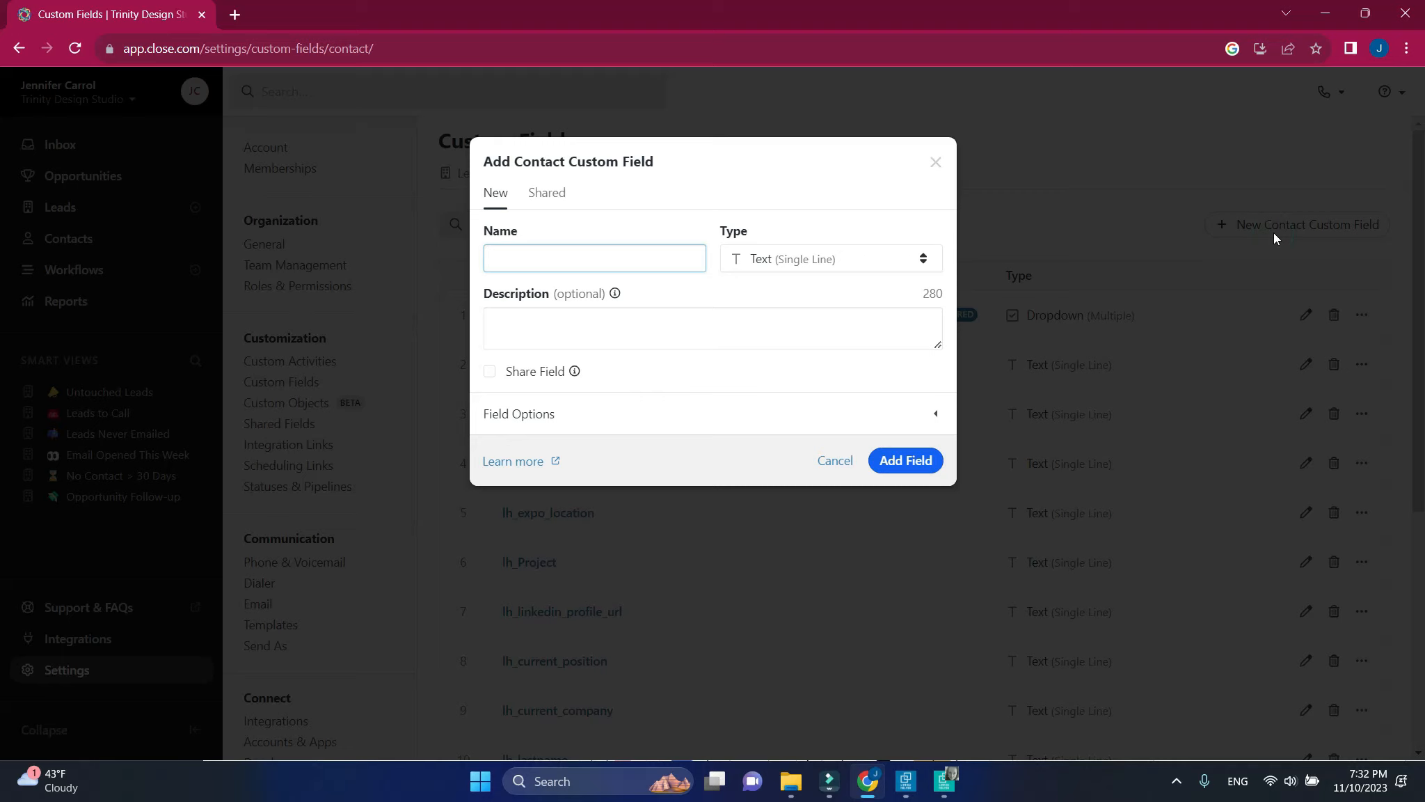
text(Lead)
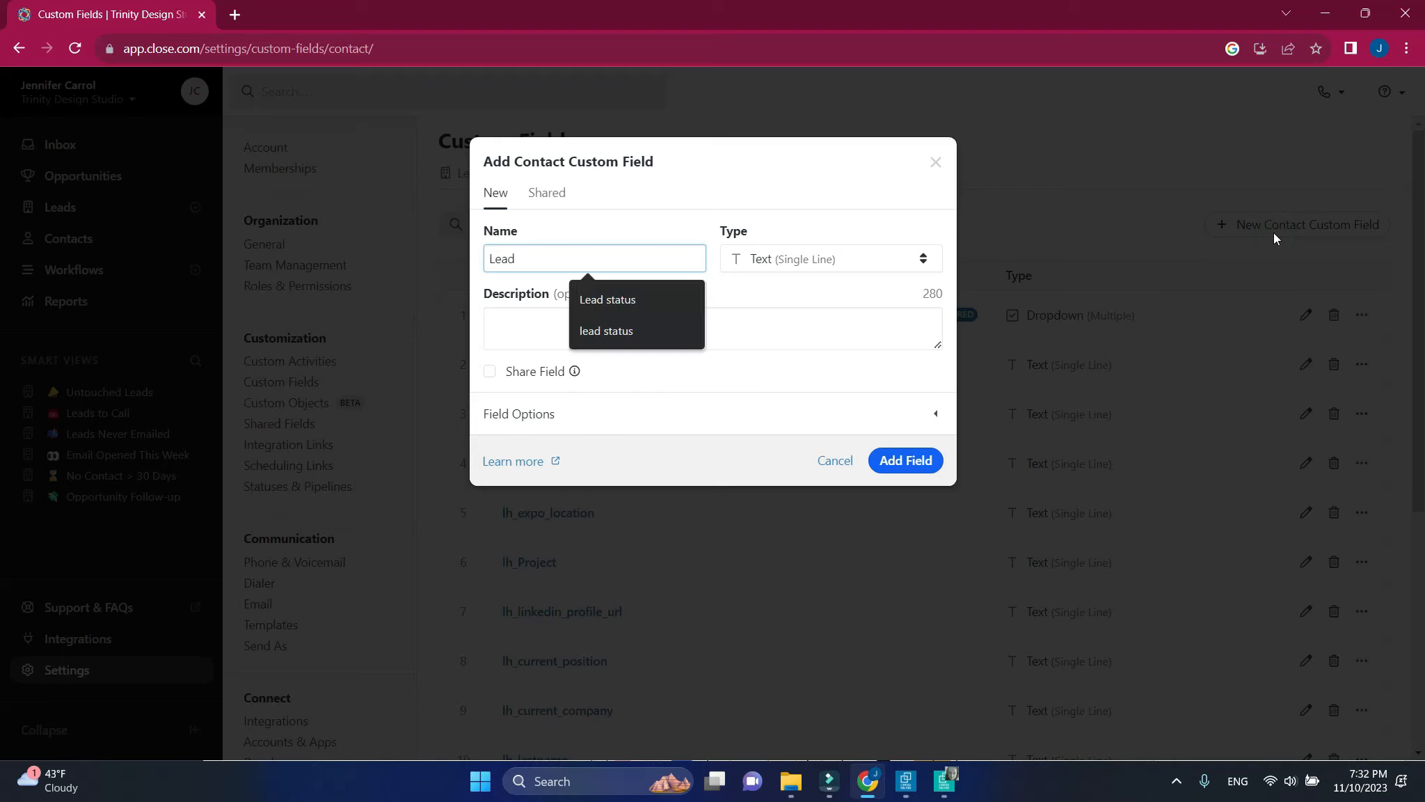
key(BackSpace)
key(BackSpace)
key(BackSpace)
key(BackSpace)
text(lh_l)
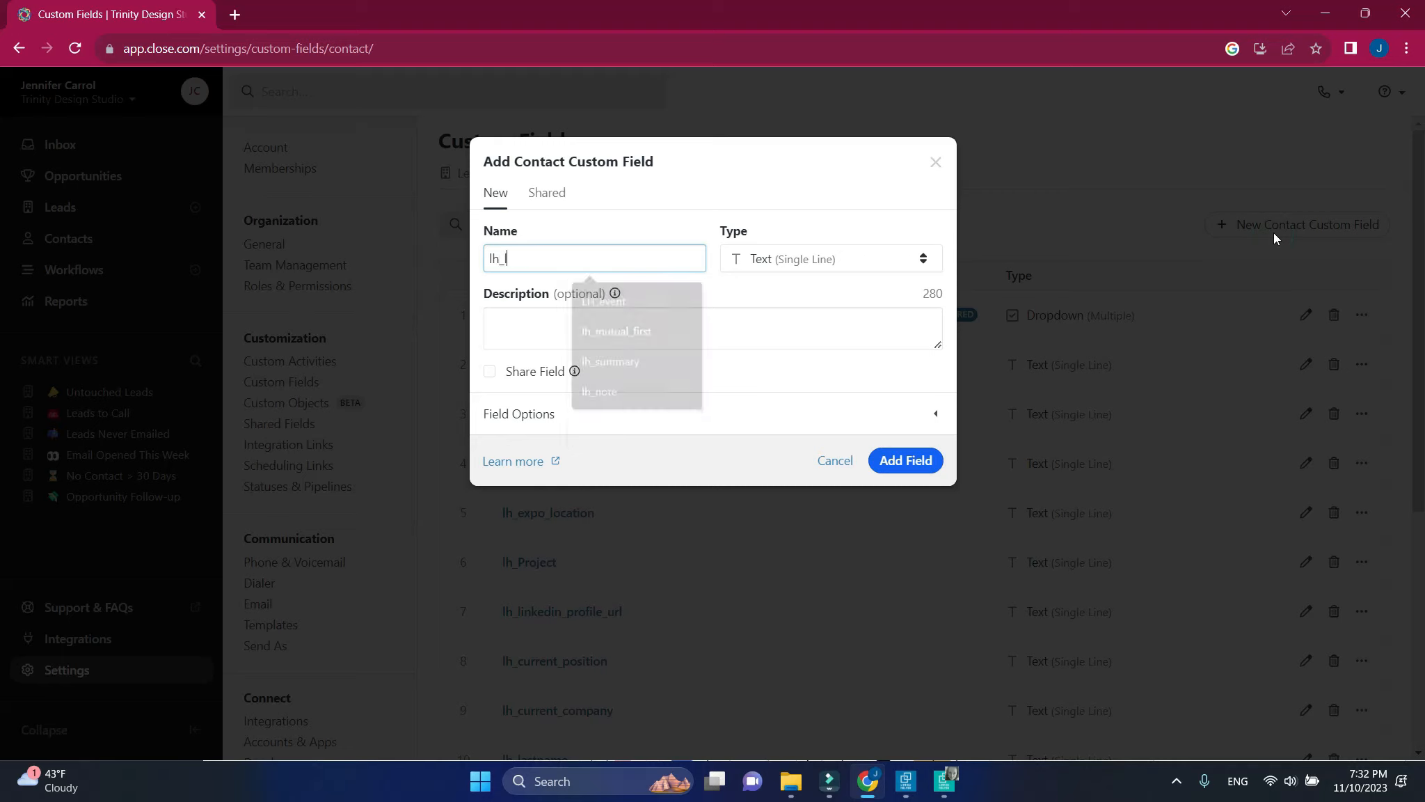
text(ead_type)
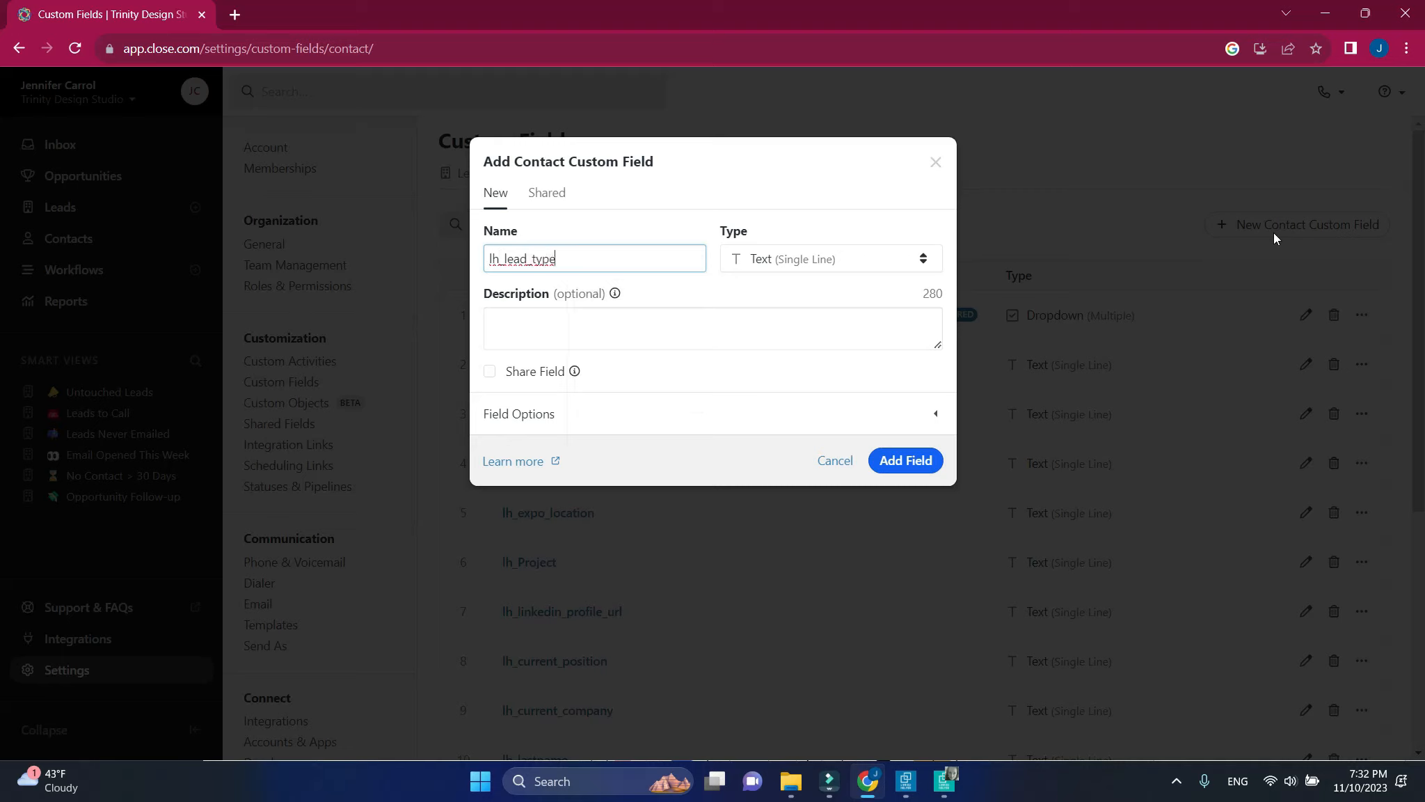
click(923, 258)
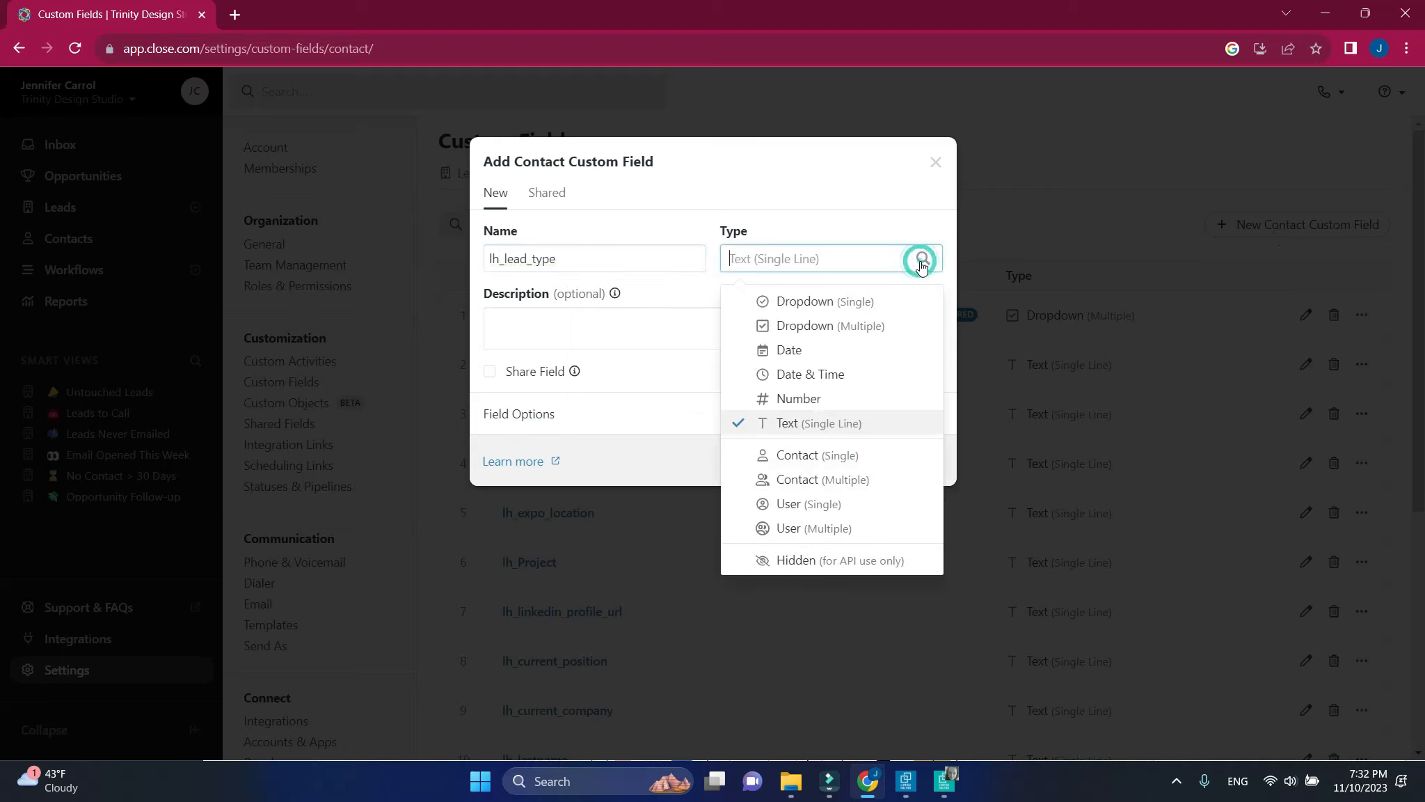
click(892, 327)
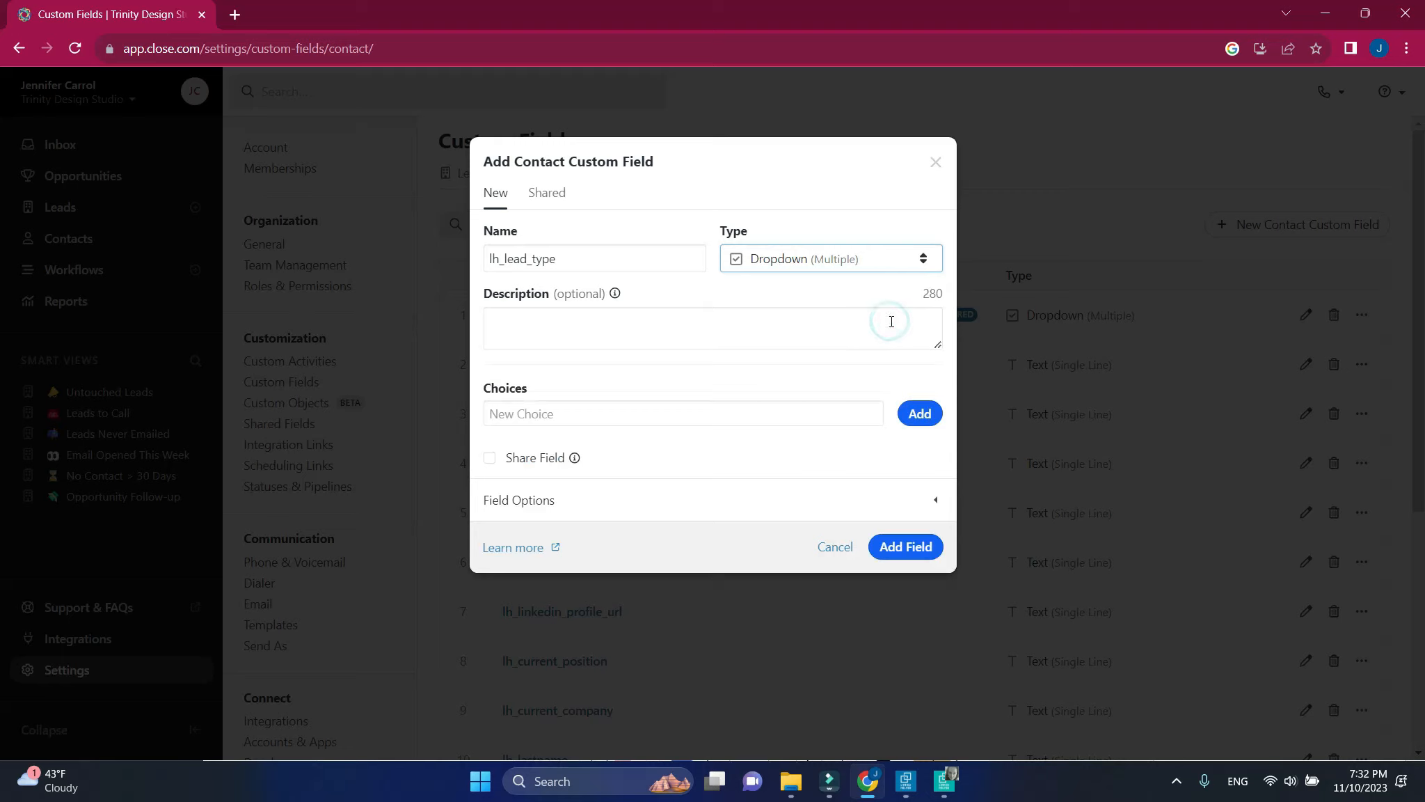
Add Warm, Cold and Bad fit as choices for the lh_lead_type field.
click(785, 415)
text(Warm)
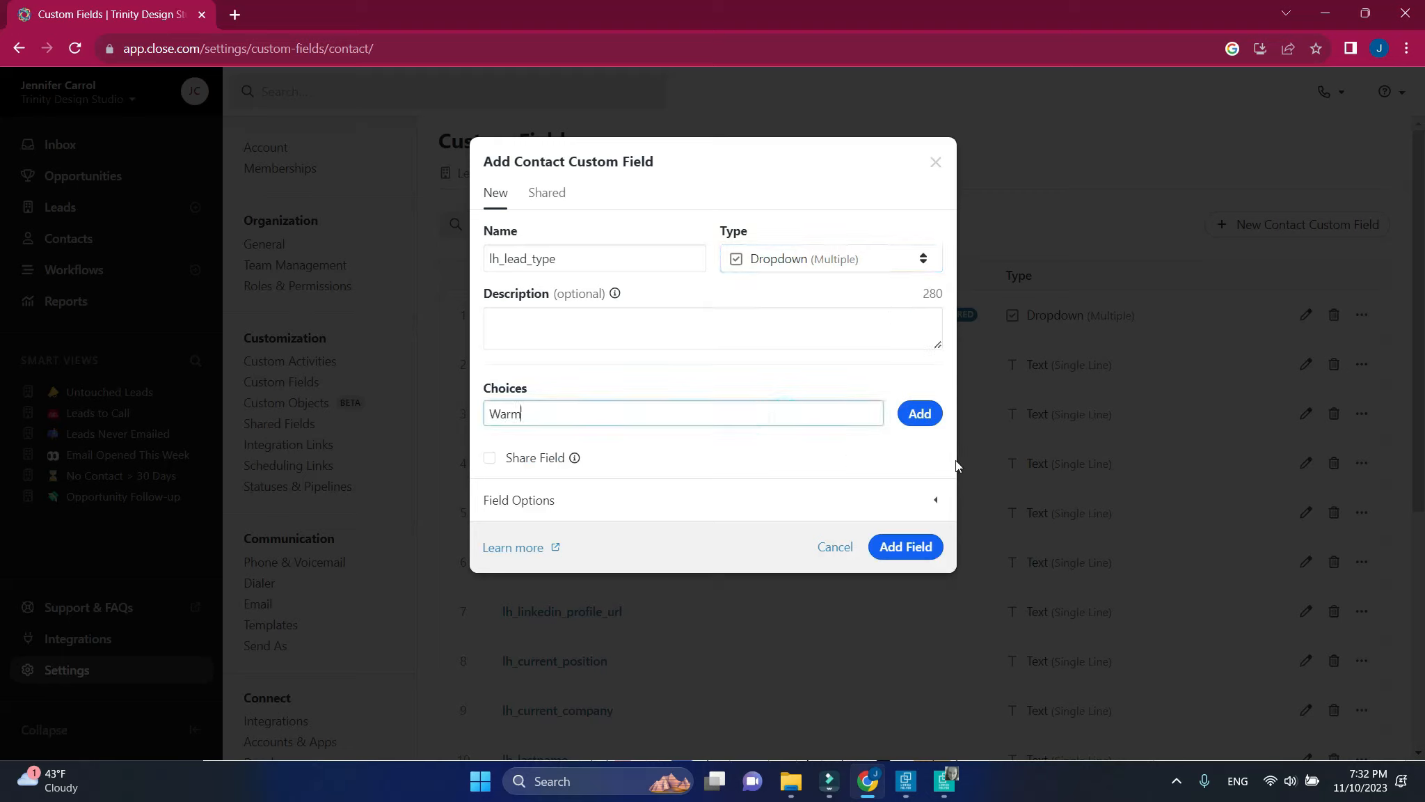
click(920, 416)
text(Cold)
click(920, 416)
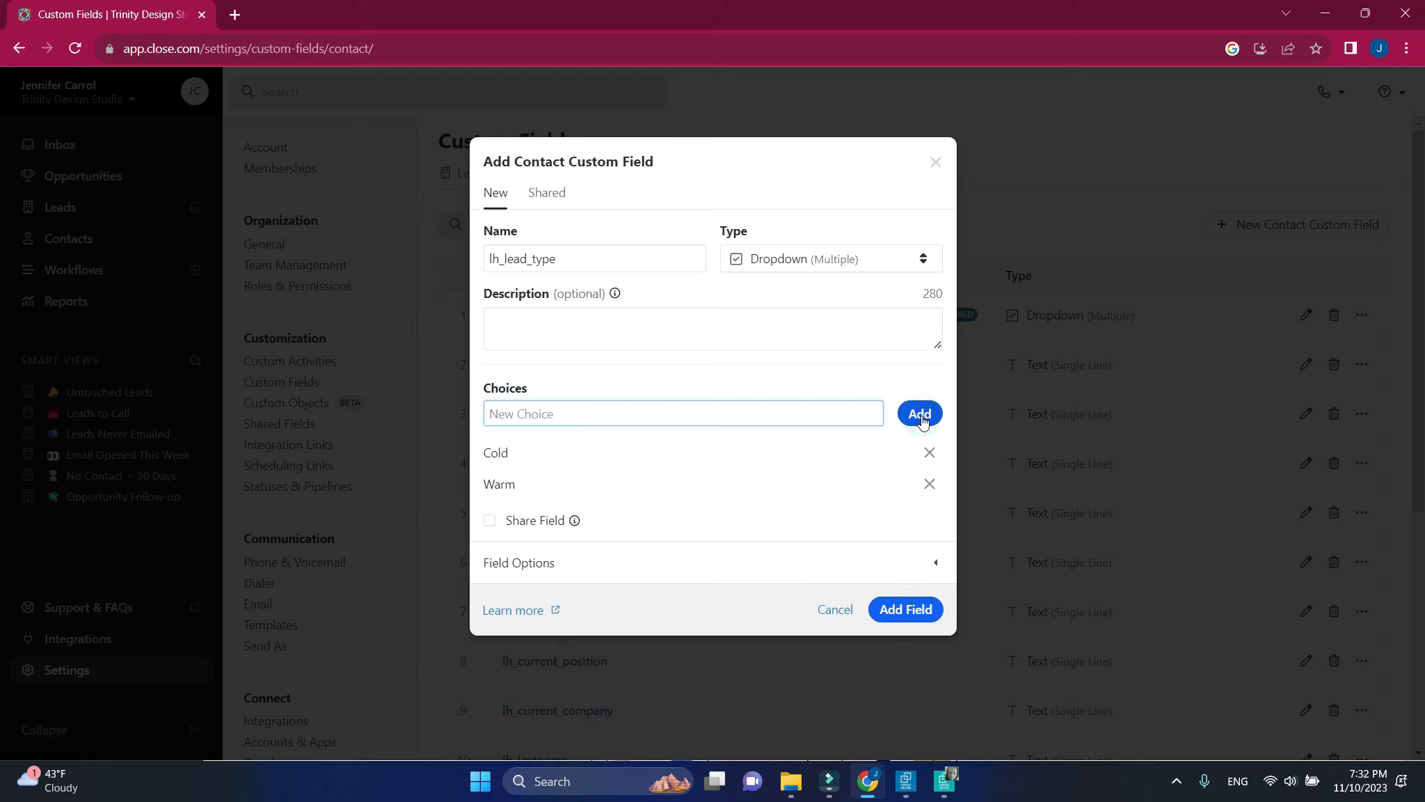
text(Bad fit)
click(921, 415)
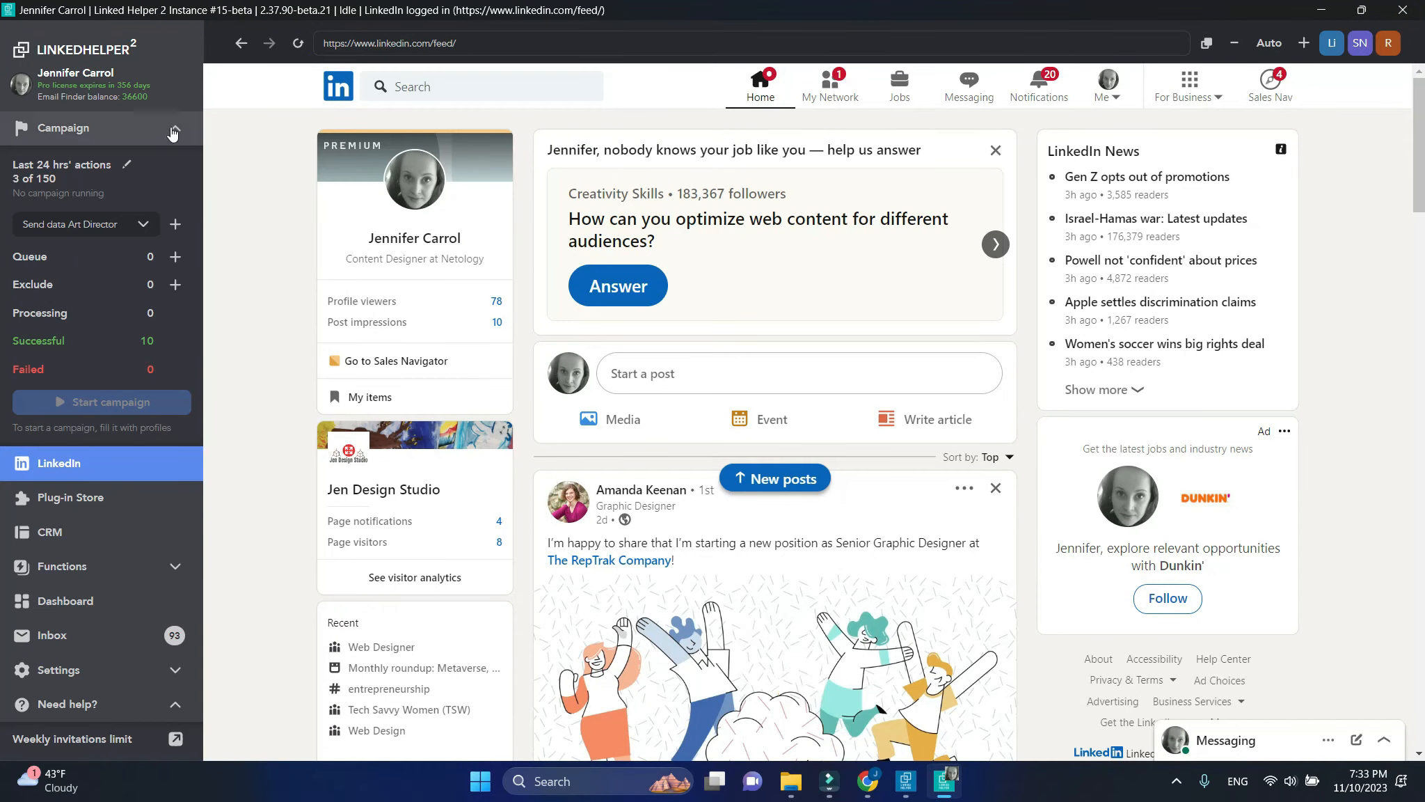
Switch to Linked Helper 2 and open the Close CRM settings of the Send data Art Director campaign.
click(70, 128)
click(1054, 487)
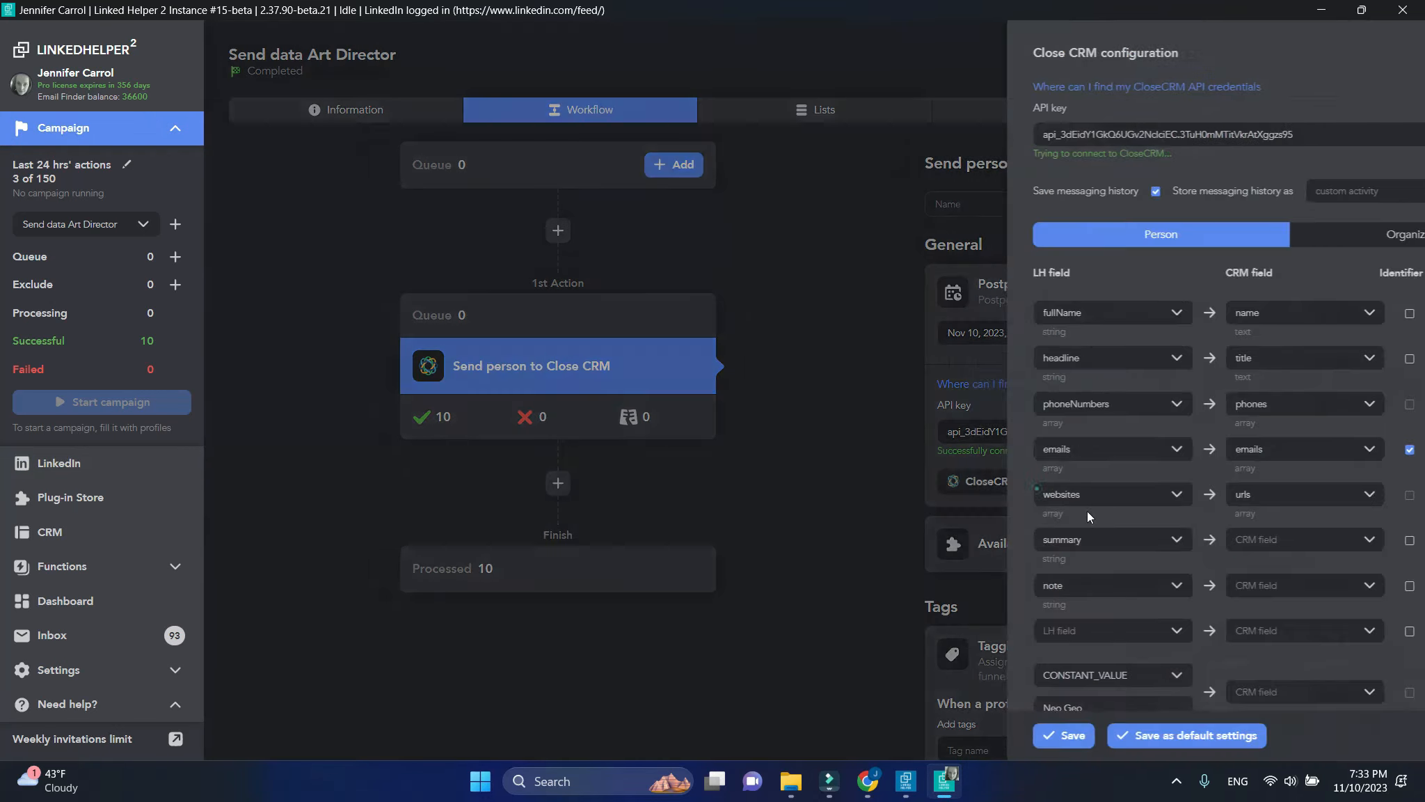
scroll(1382, 696, down, 9)
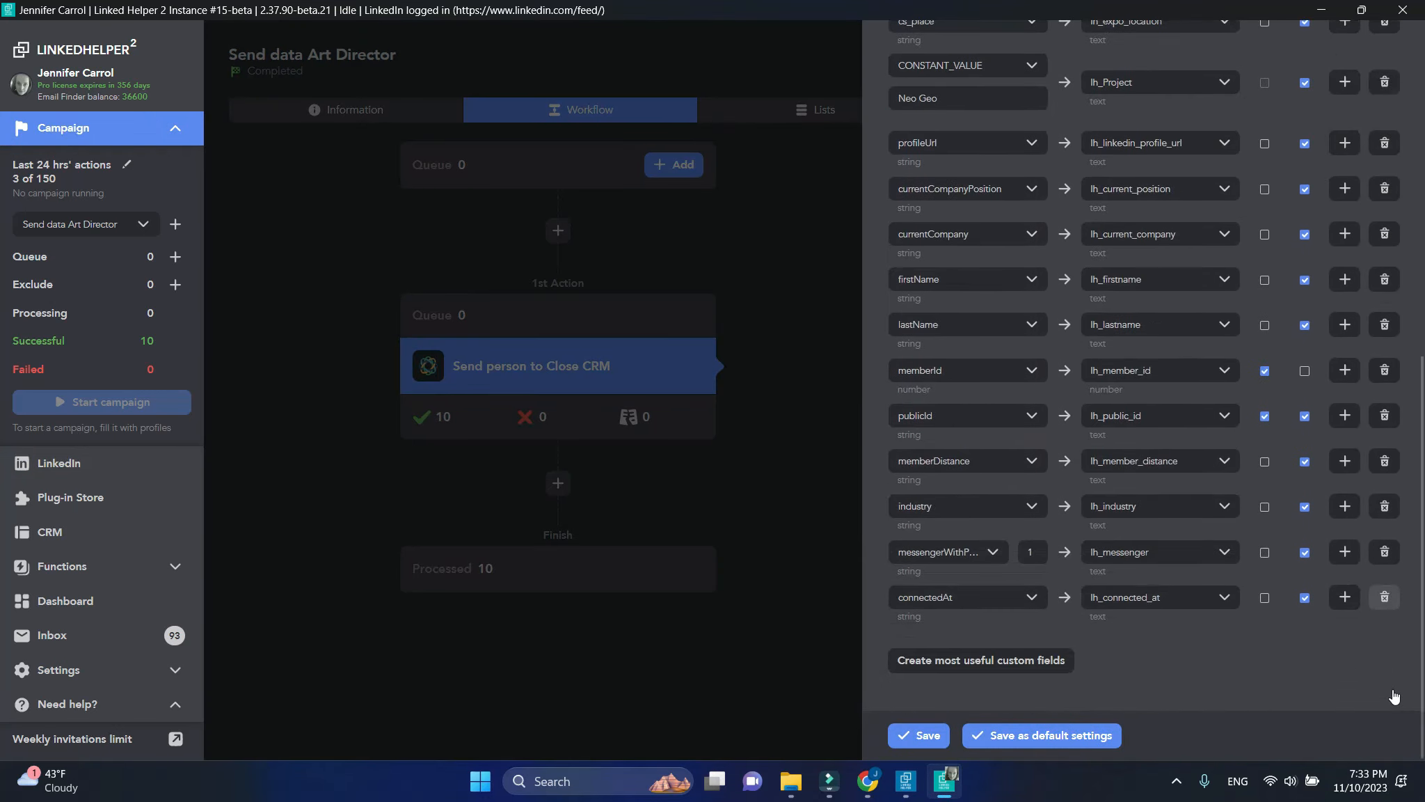
Add a person mapping row below connectedAt that sends the CONSTANT_VALUE Cold to the lh_lead_type CRM field.
click(1345, 597)
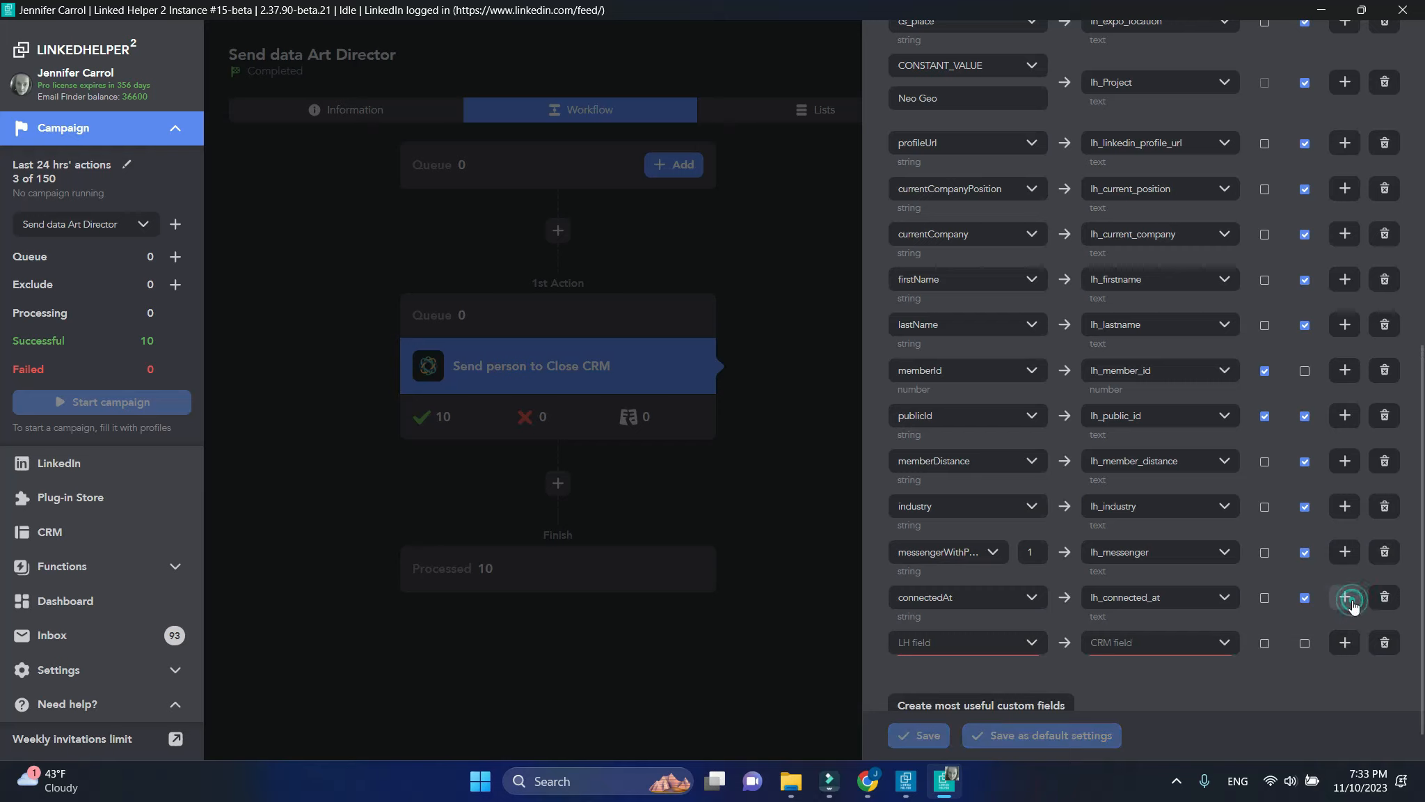
click(1016, 653)
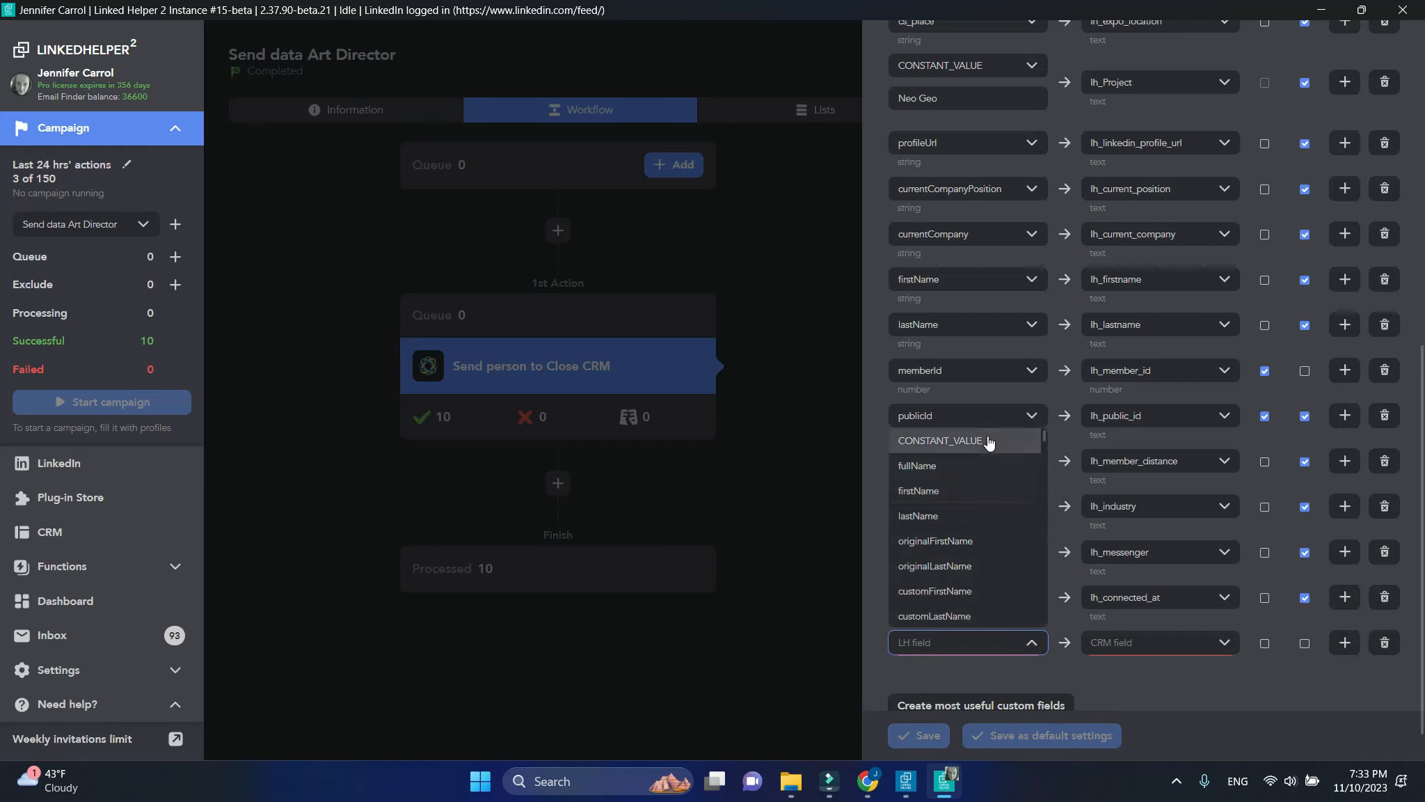
click(987, 437)
click(1208, 662)
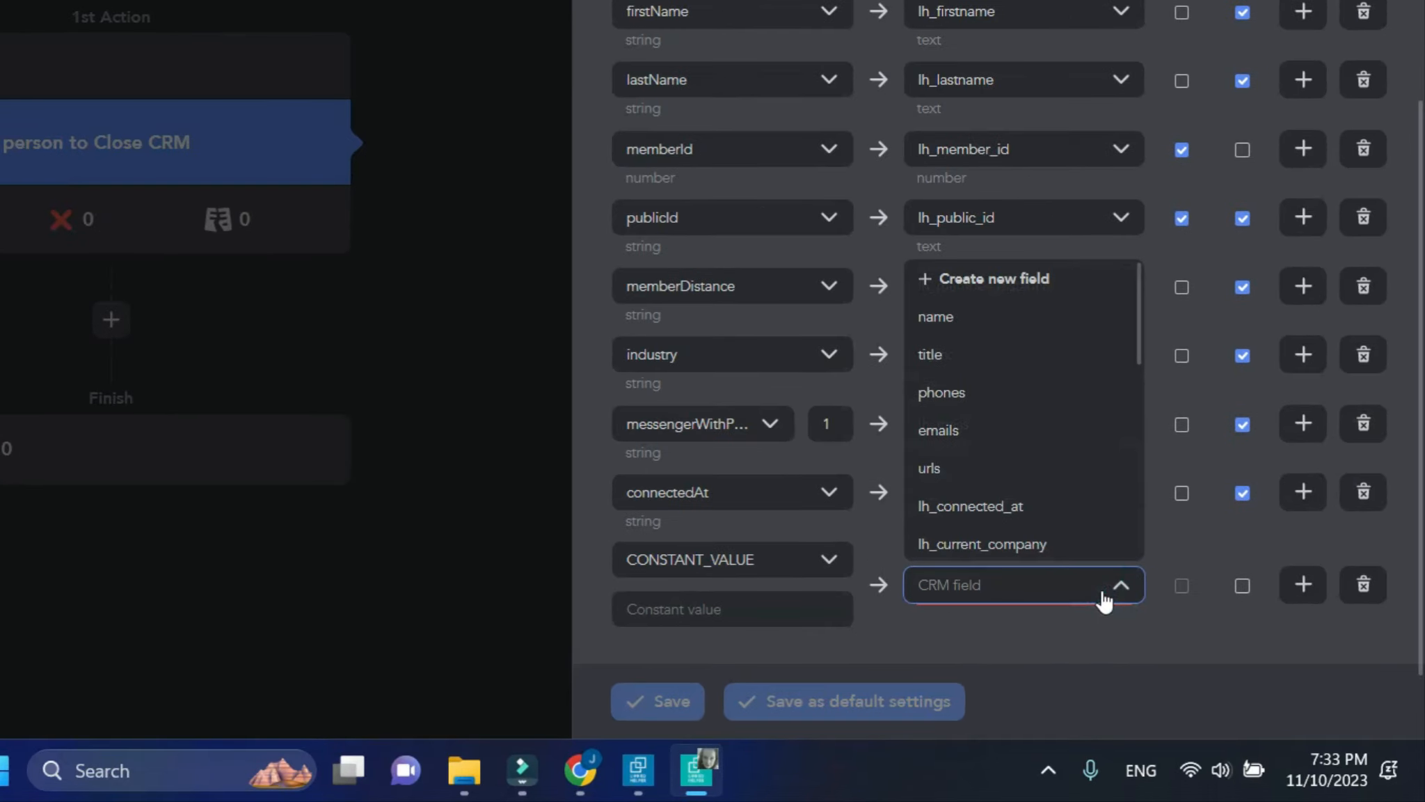
scroll(1203, 634, down, 3)
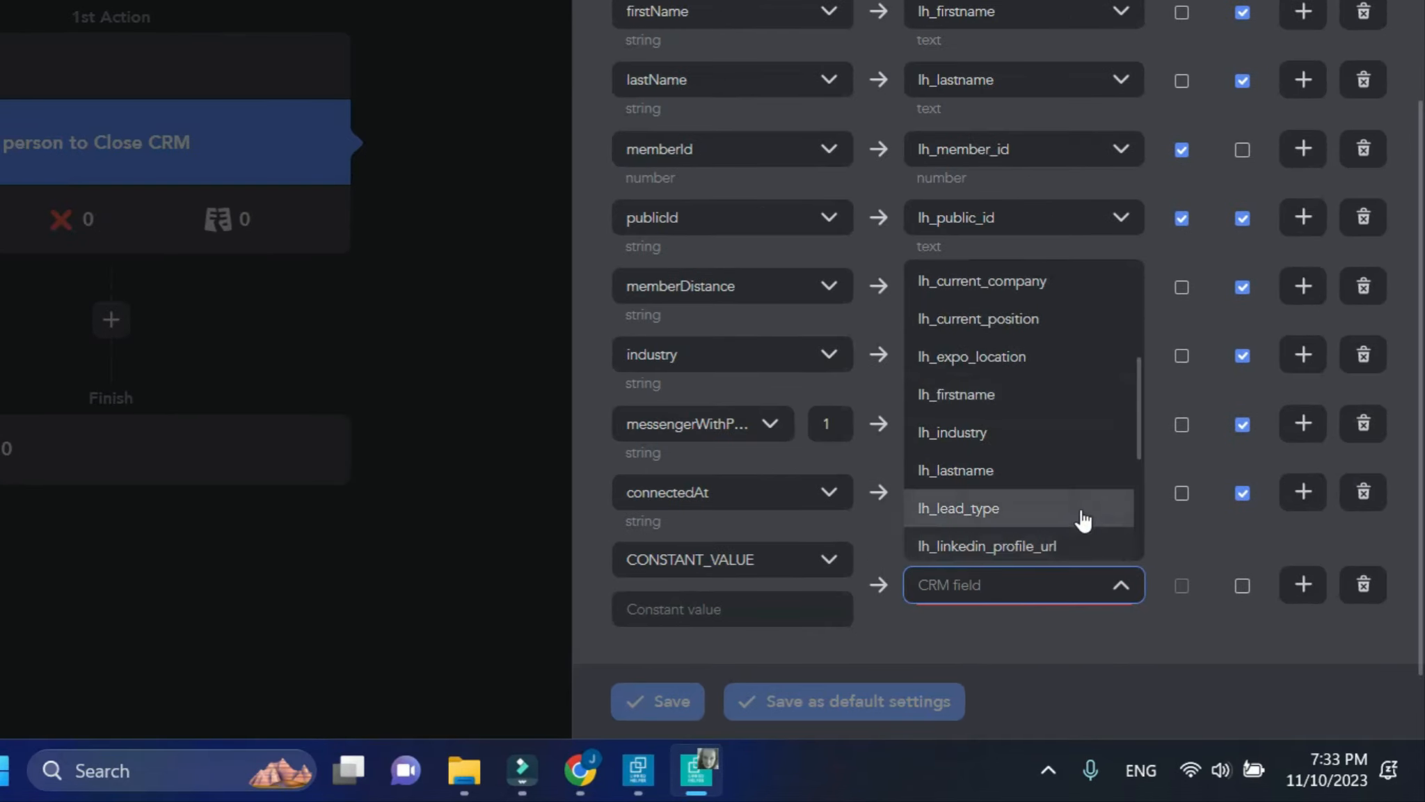
click(1083, 517)
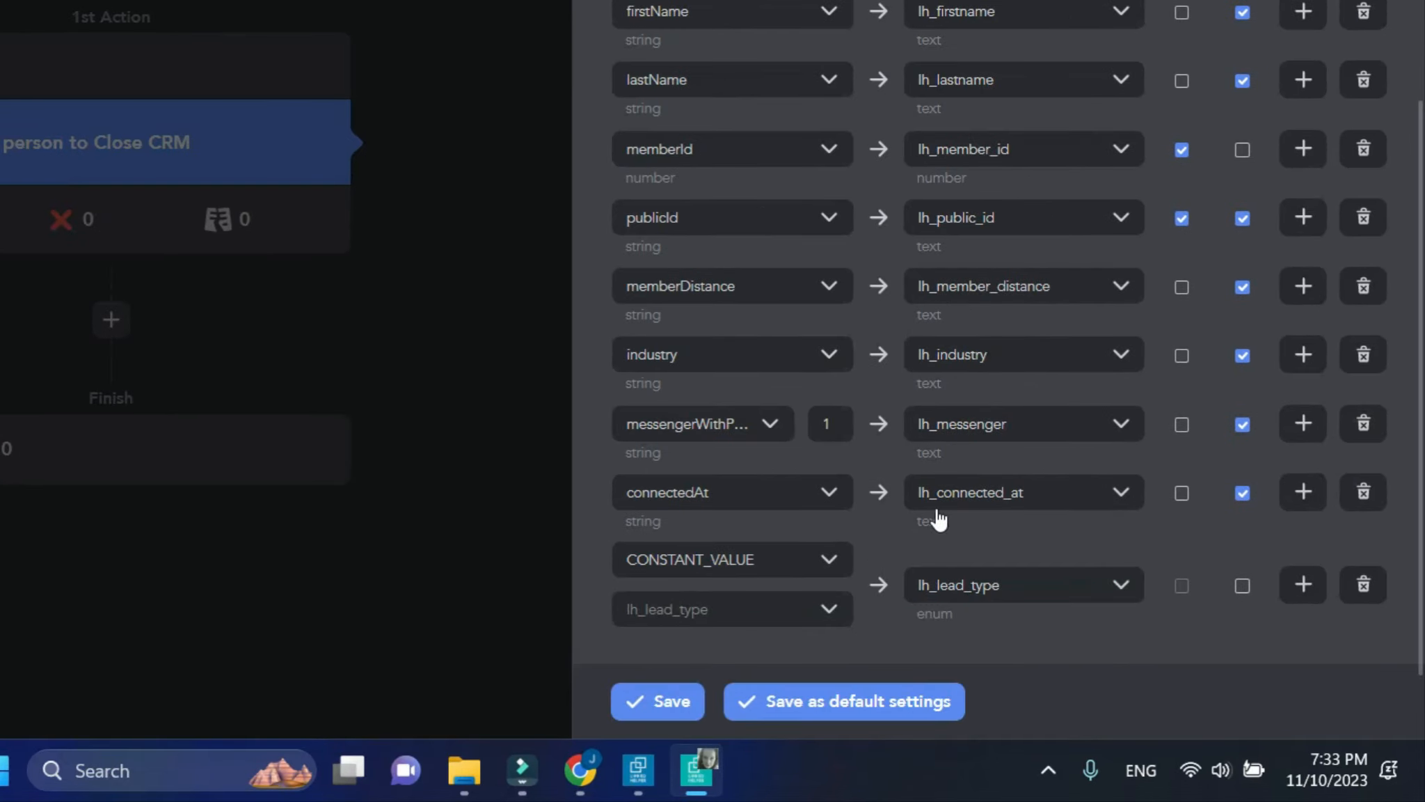
click(832, 612)
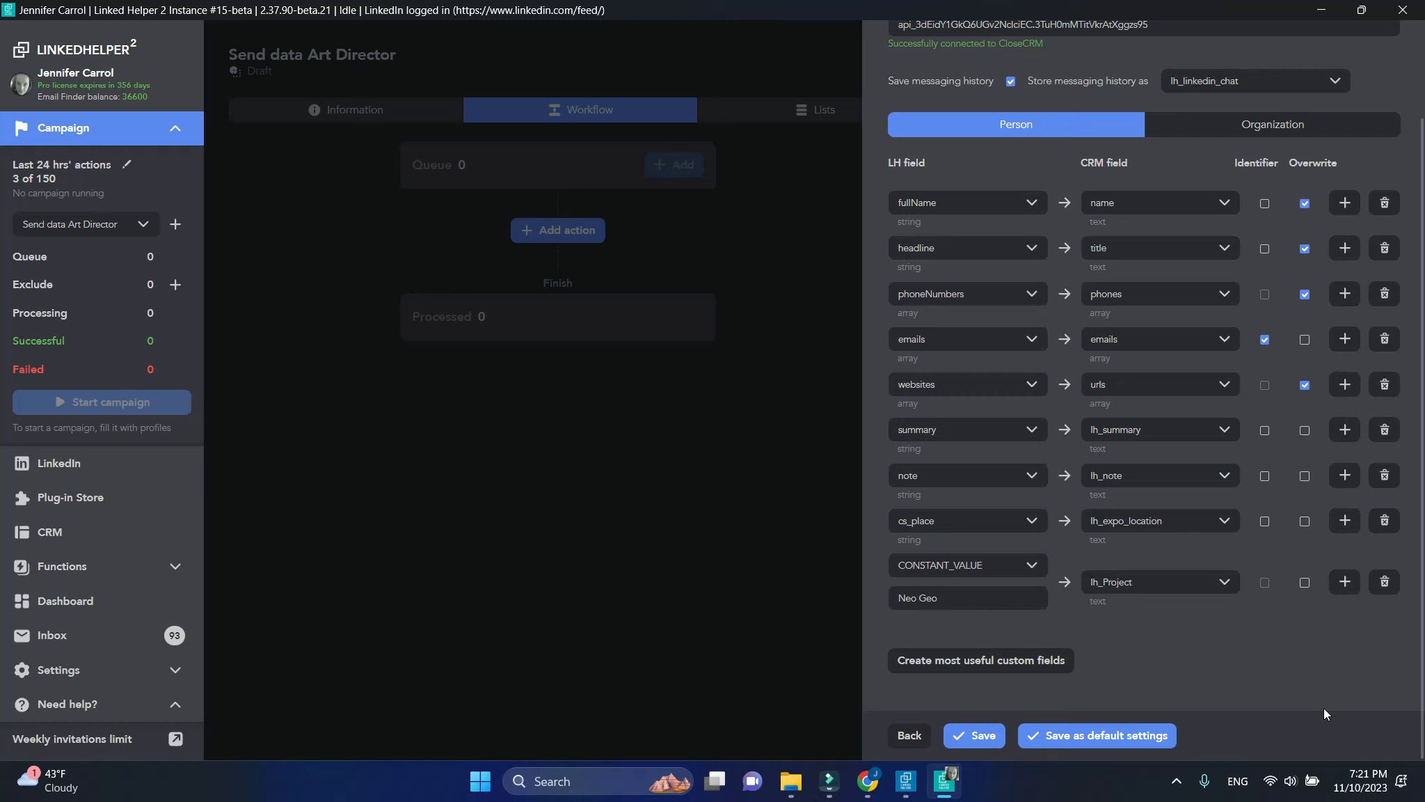
Enable overwriting for the summary, note, cs_place and Neo Geo constant person mappings.
click(1306, 432)
click(1305, 522)
click(1305, 583)
Create the most useful person custom fields, leaving out twitter 1 and address.
click(1053, 660)
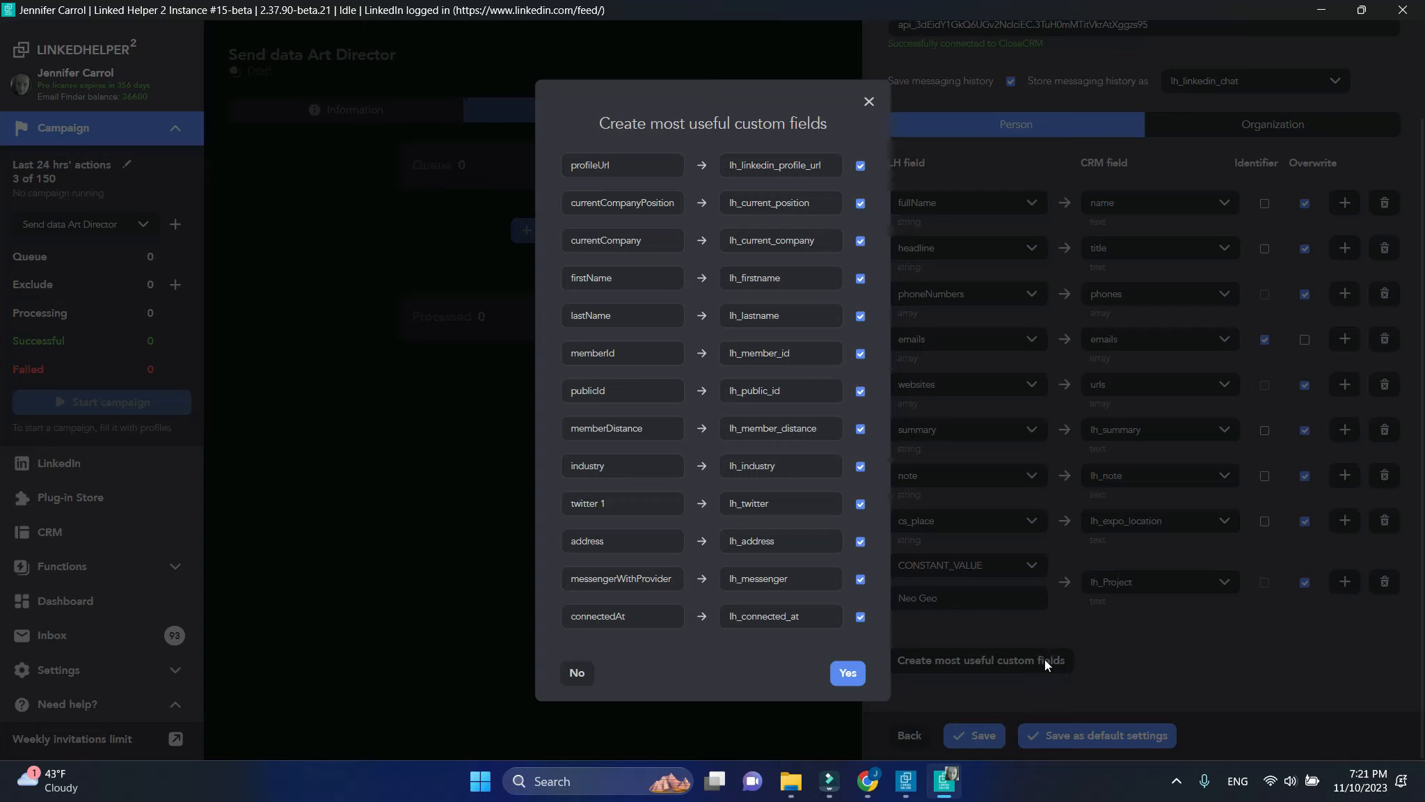
click(860, 503)
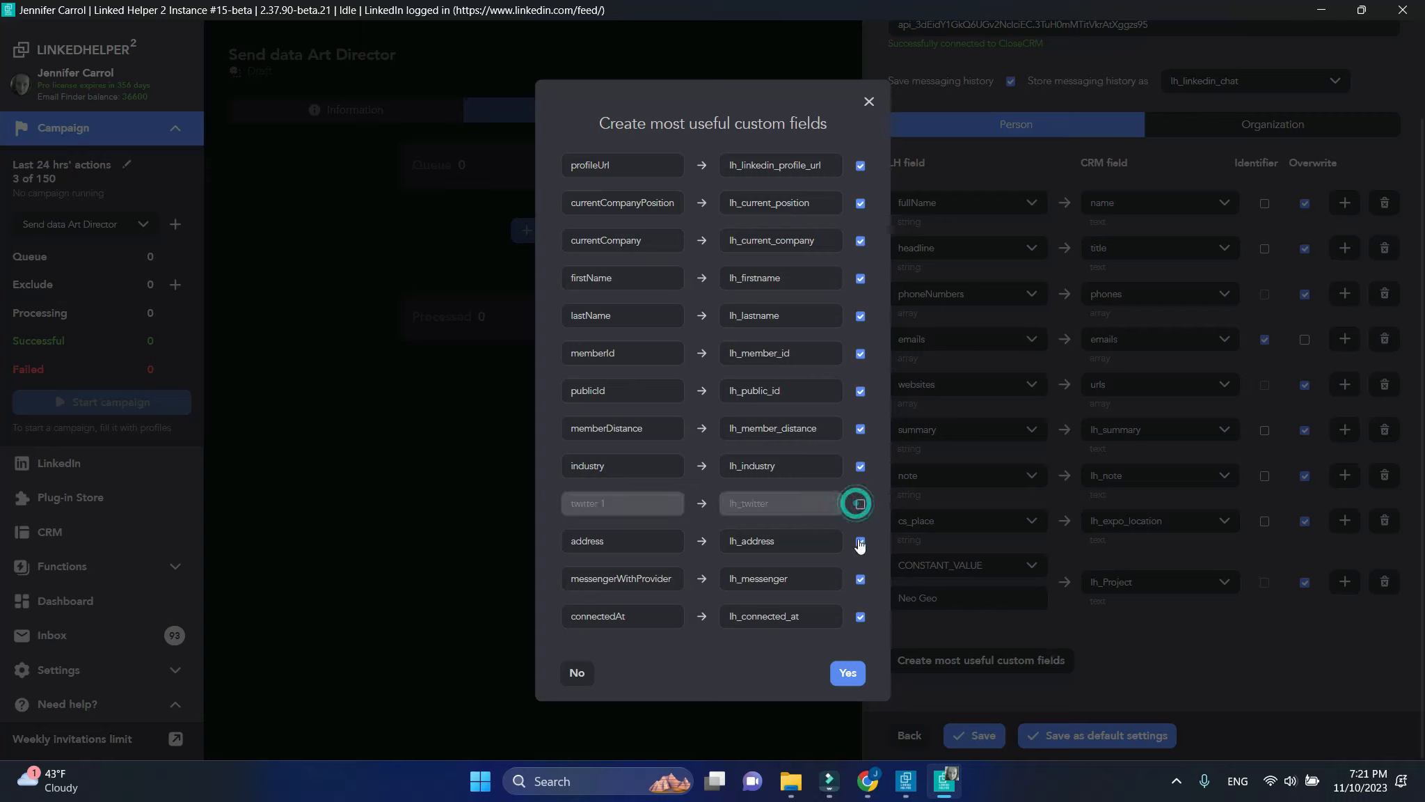
click(860, 541)
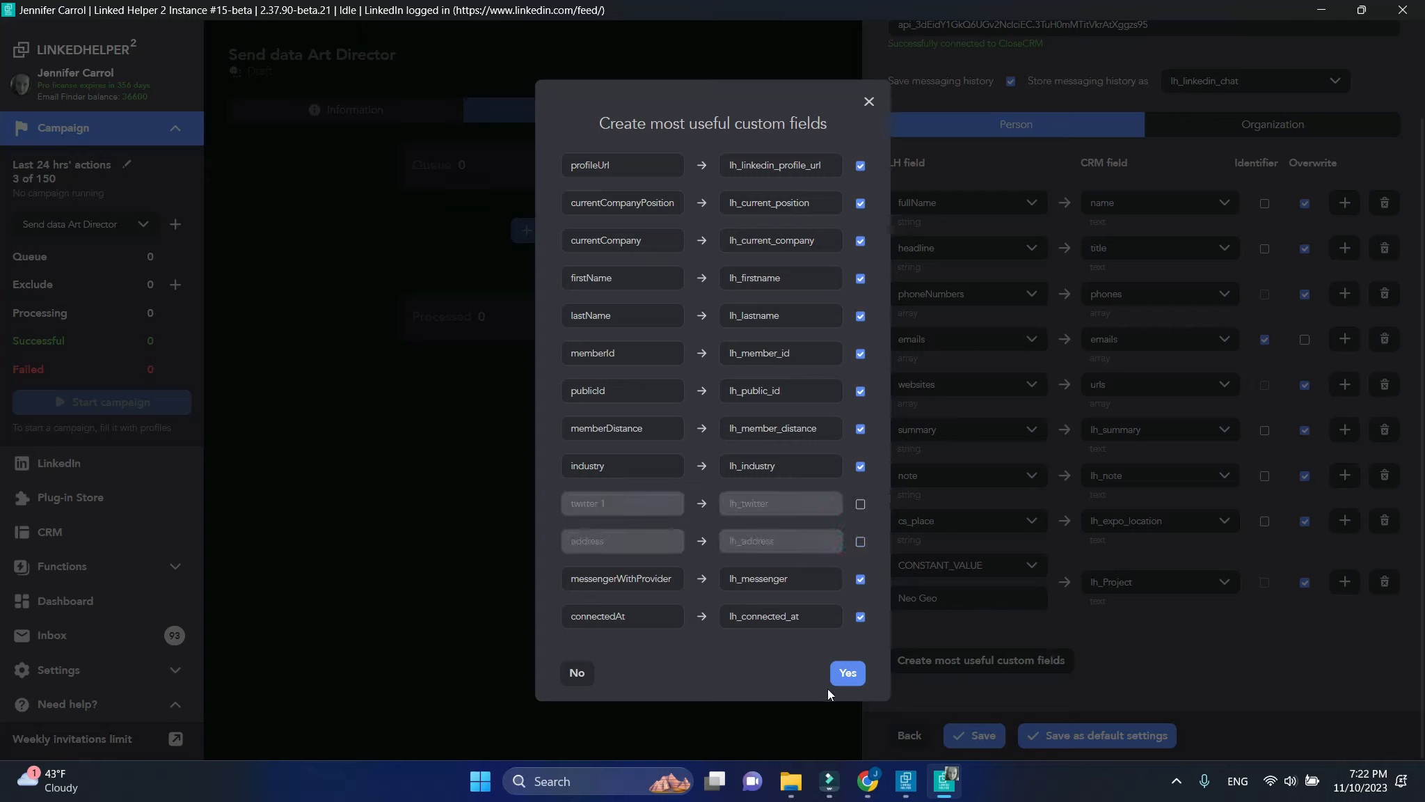
click(851, 672)
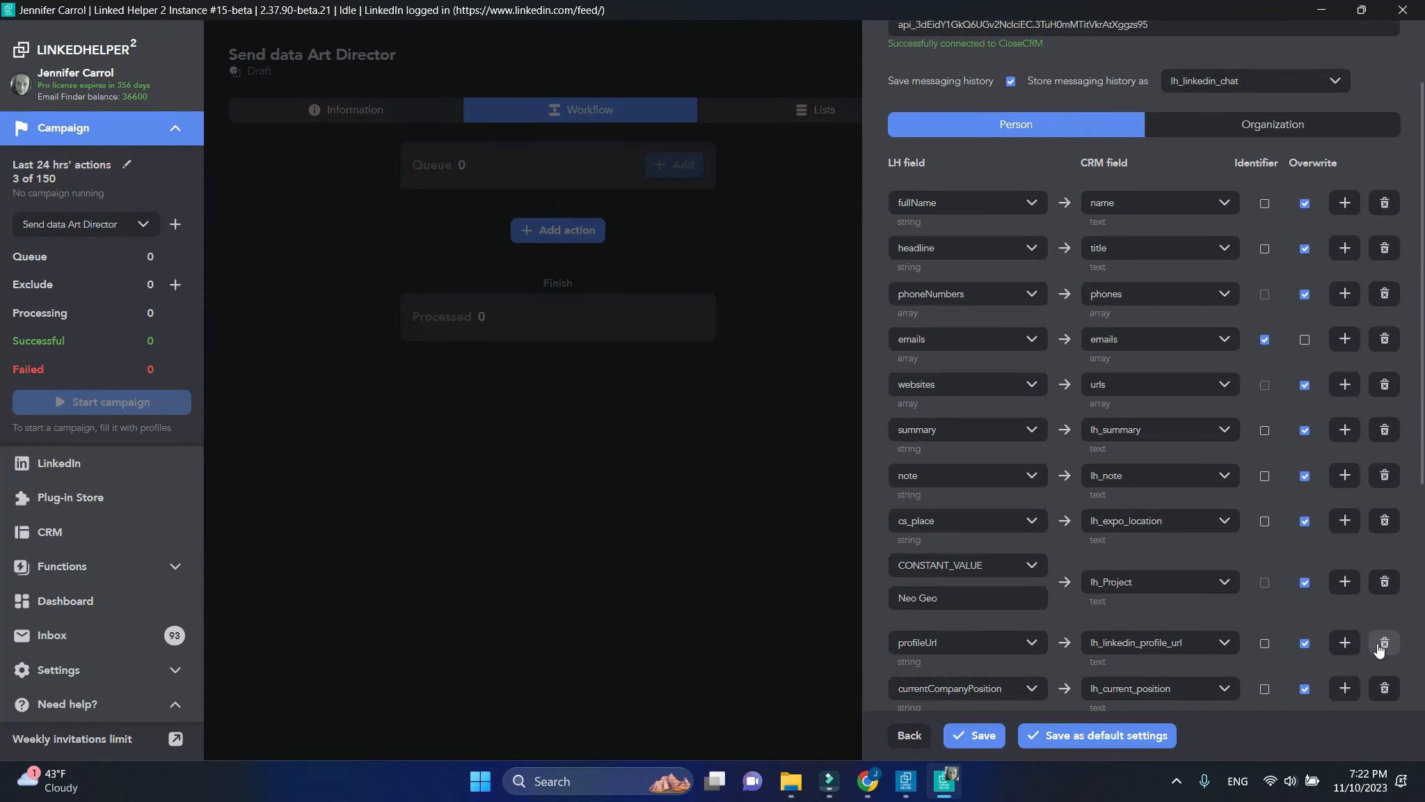
scroll(1375, 634, down, 5)
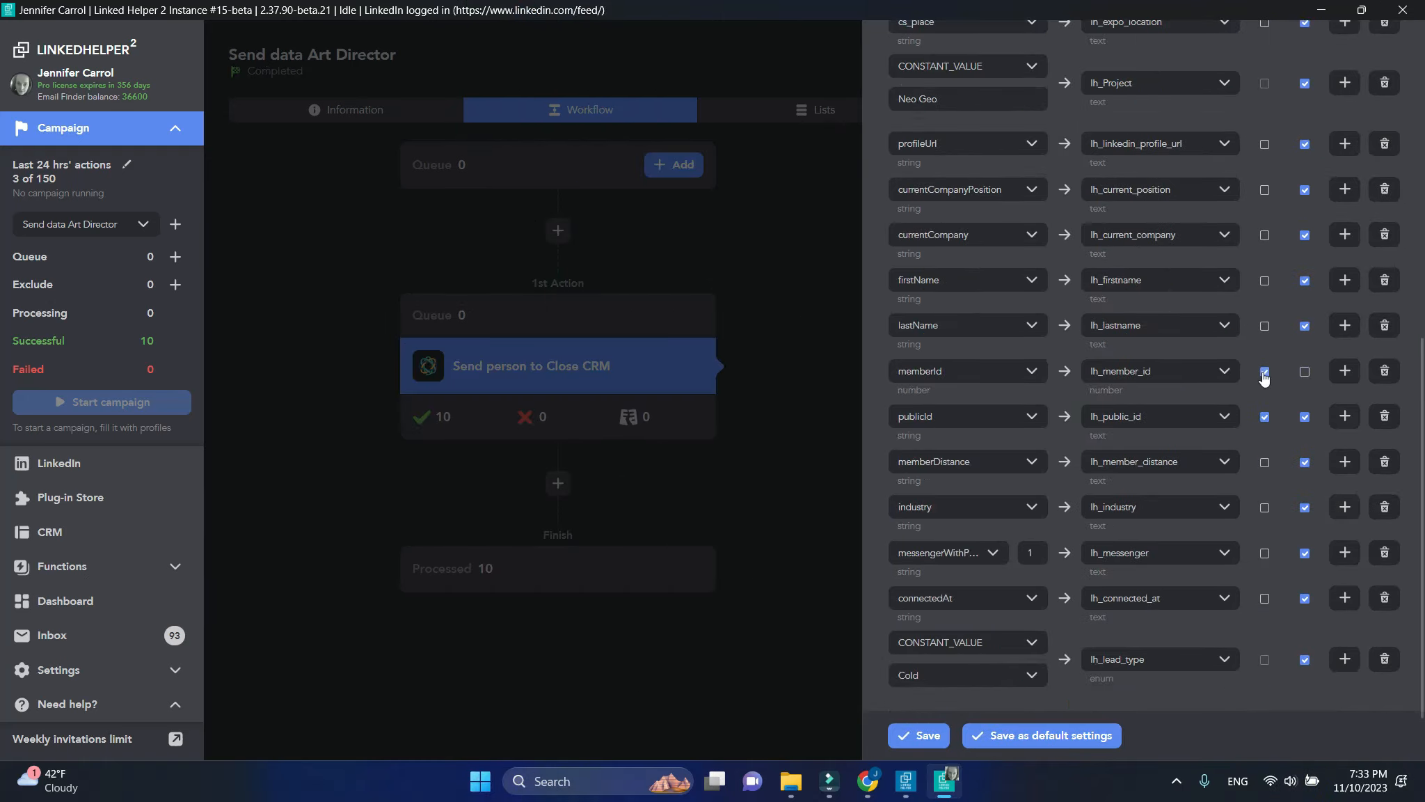
Turn off the Identifier option for memberId and publicId and save the Close CRM configuration anyway.
click(1265, 372)
click(1265, 418)
click(902, 735)
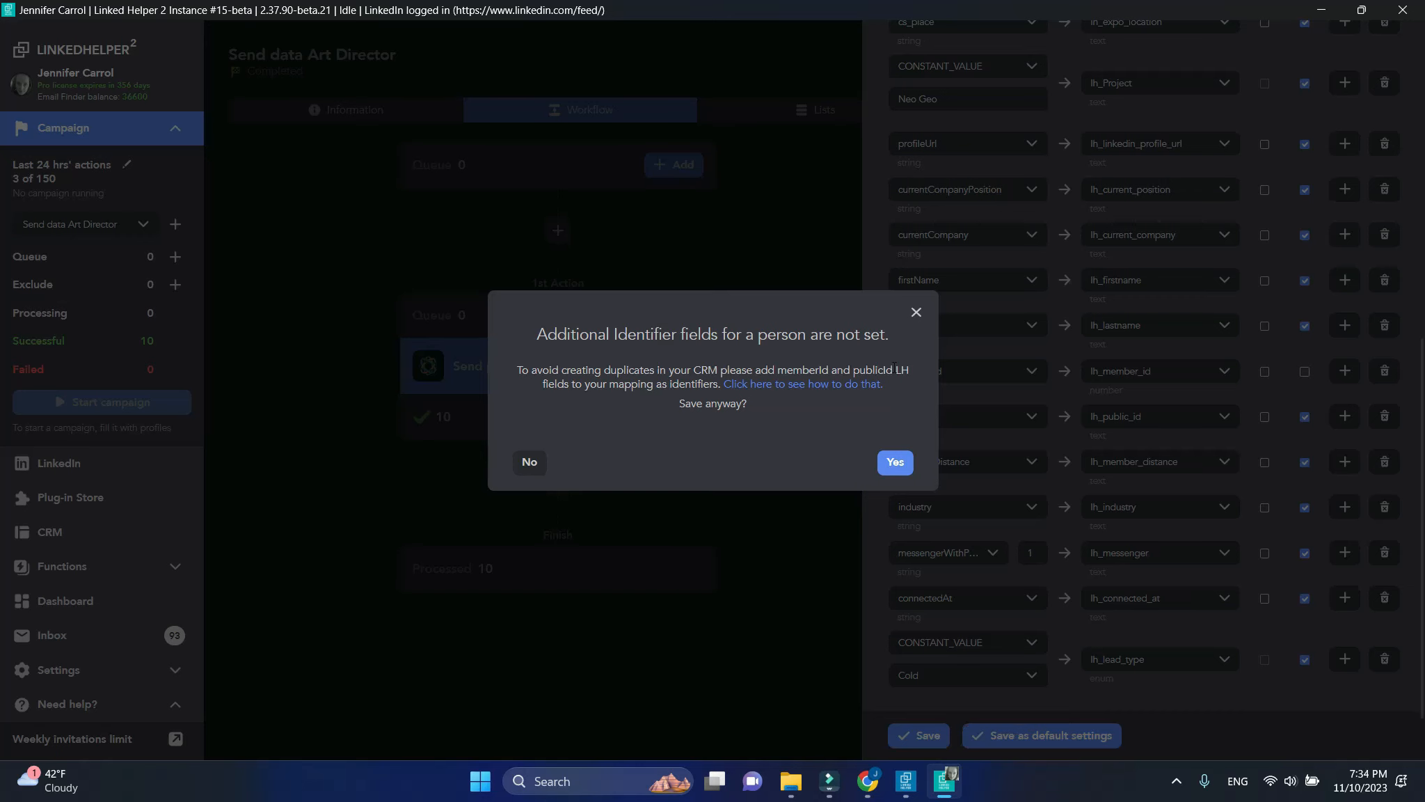
click(895, 462)
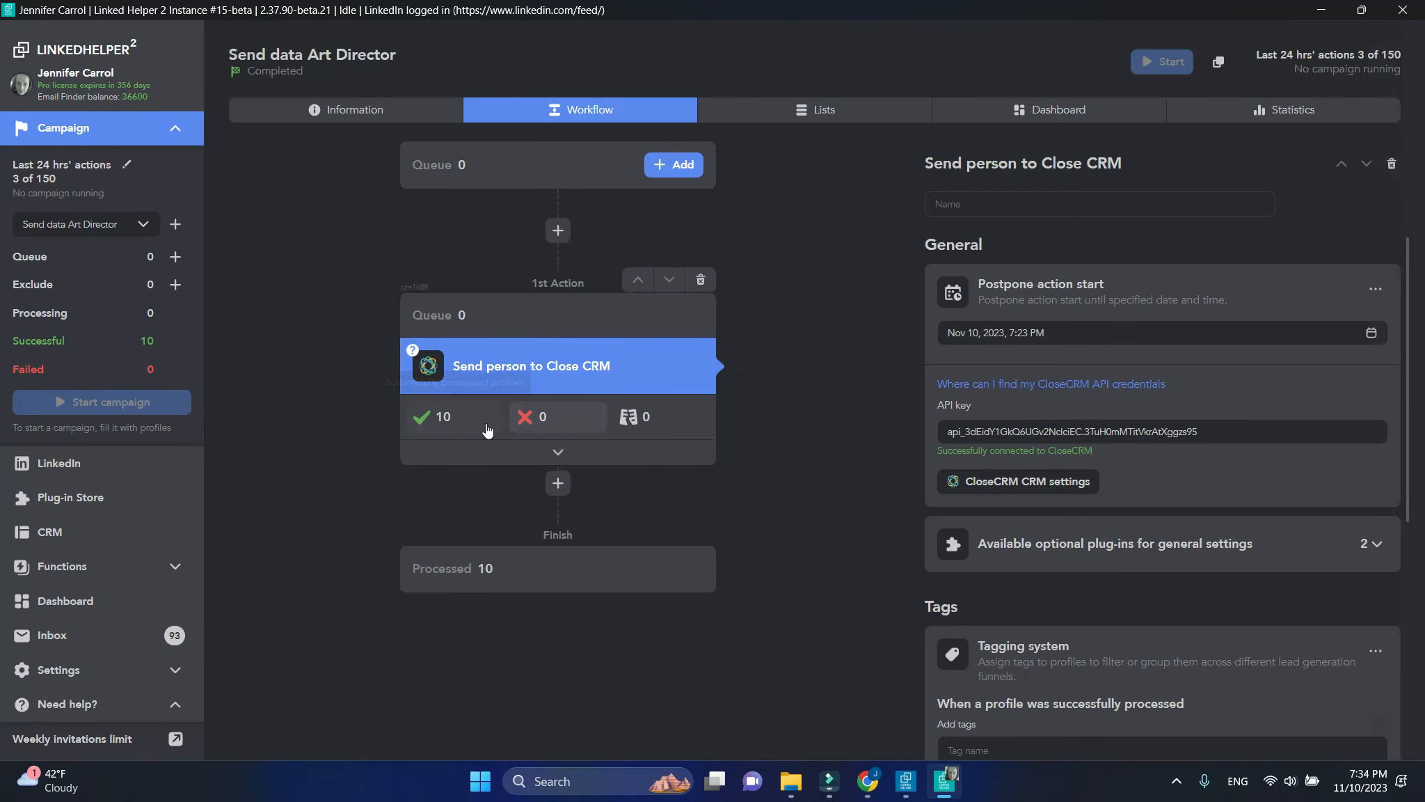
Return the first two successfully processed profiles of the Close CRM action to the queue and start the campaign.
click(461, 420)
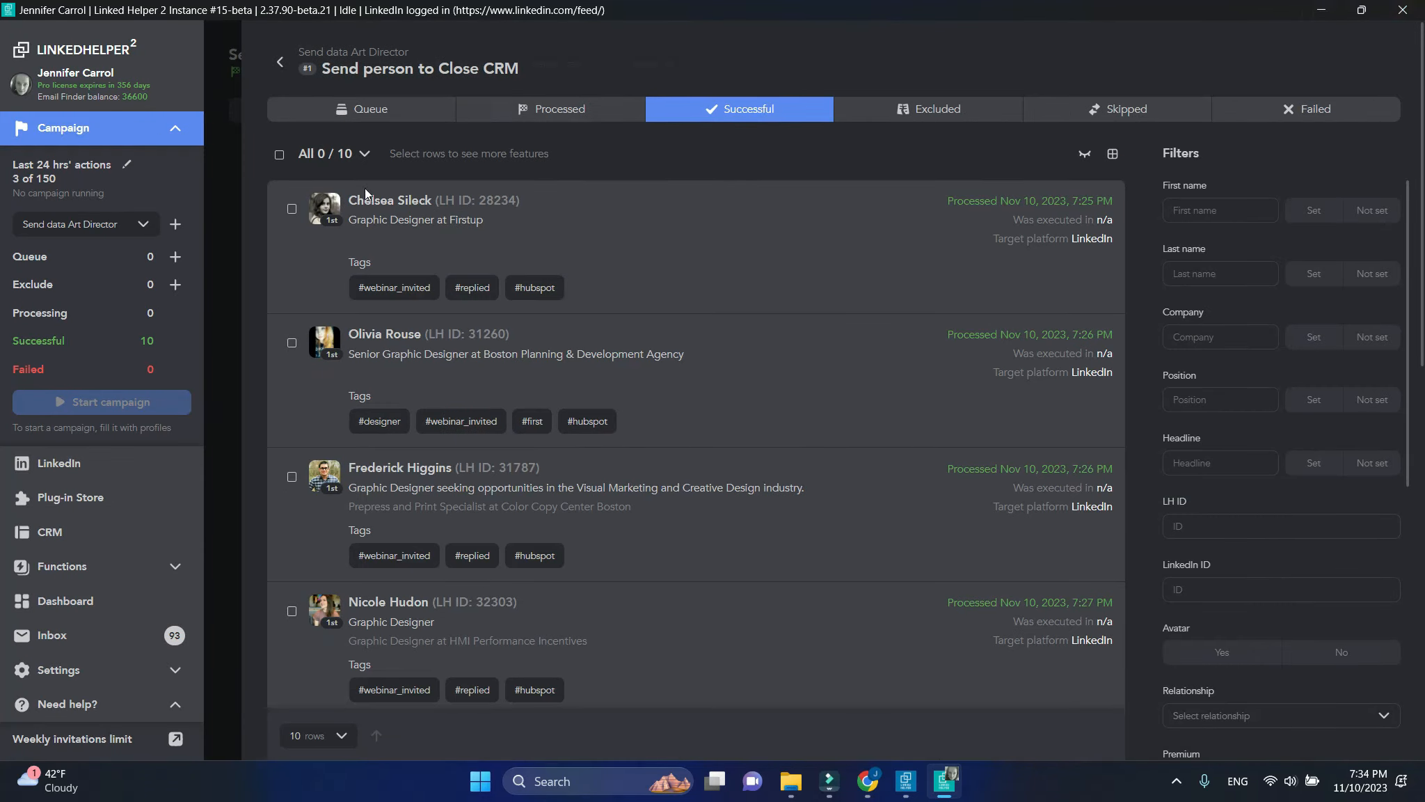
click(291, 209)
click(291, 344)
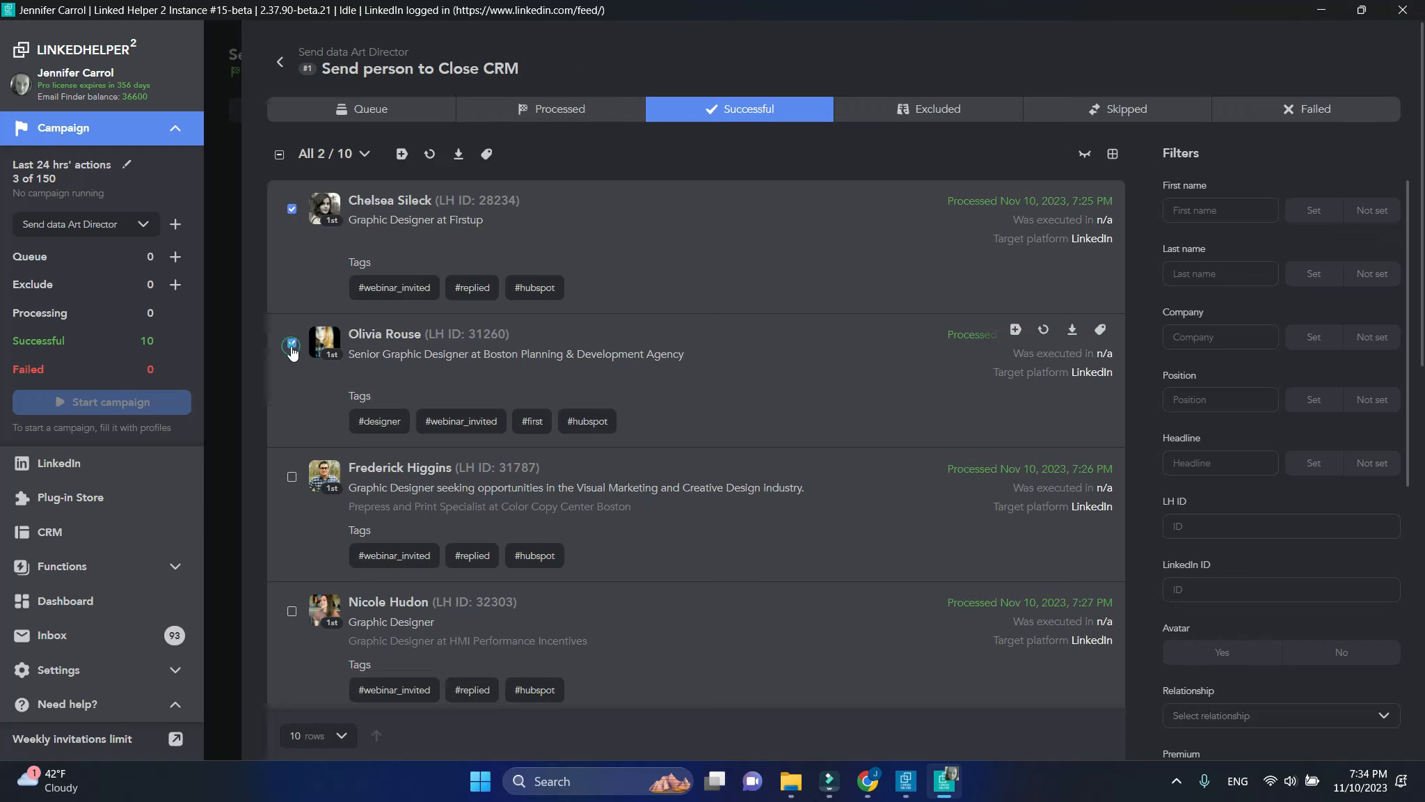
click(427, 154)
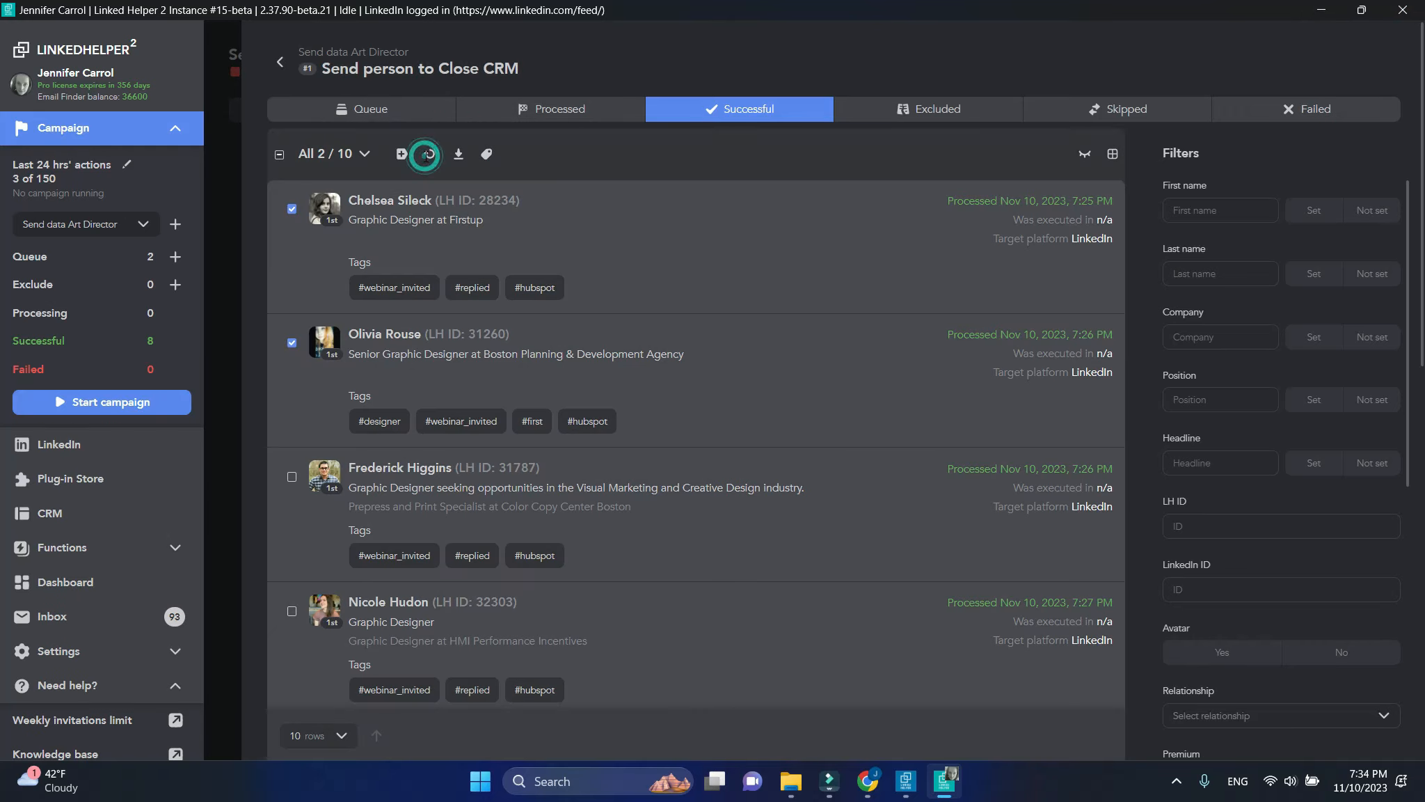
click(280, 63)
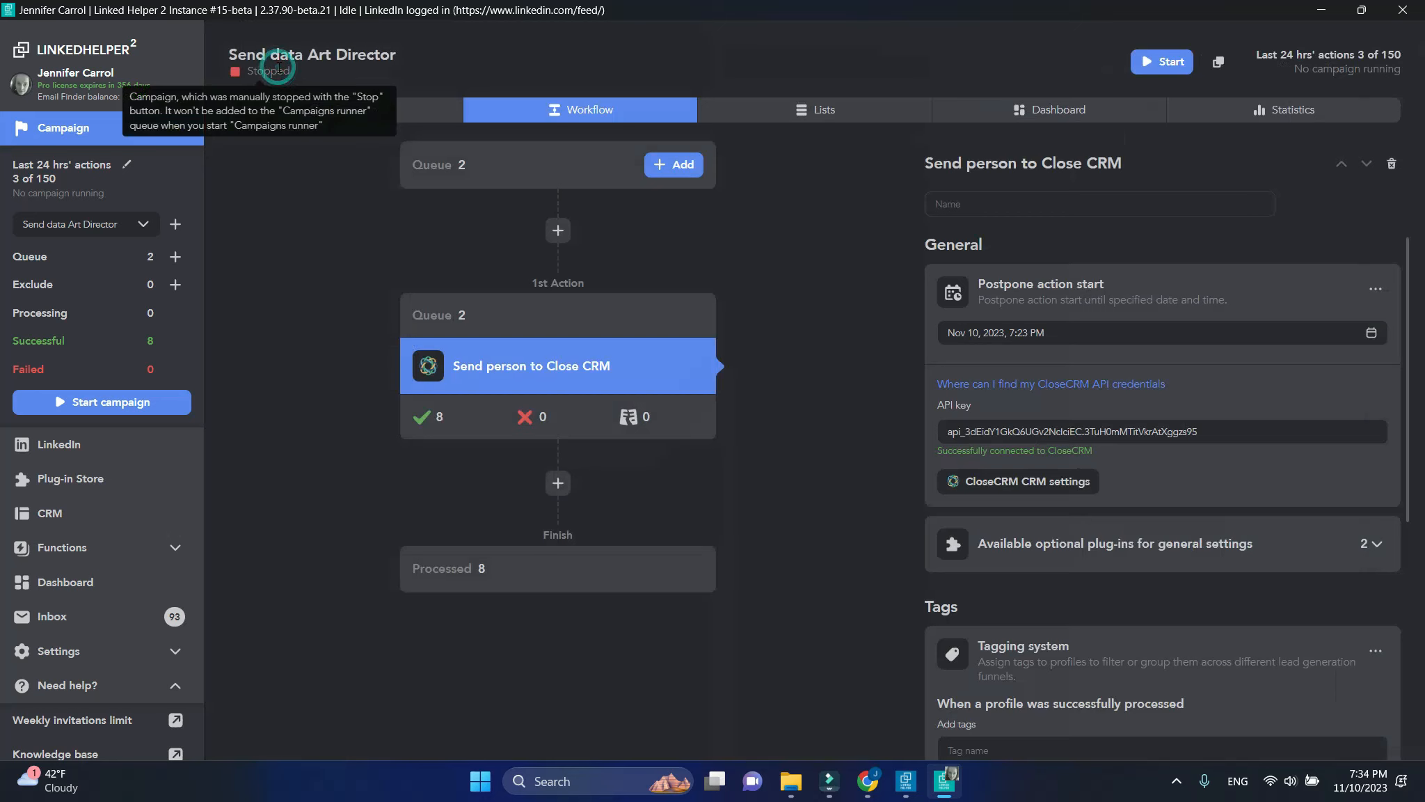
click(1162, 61)
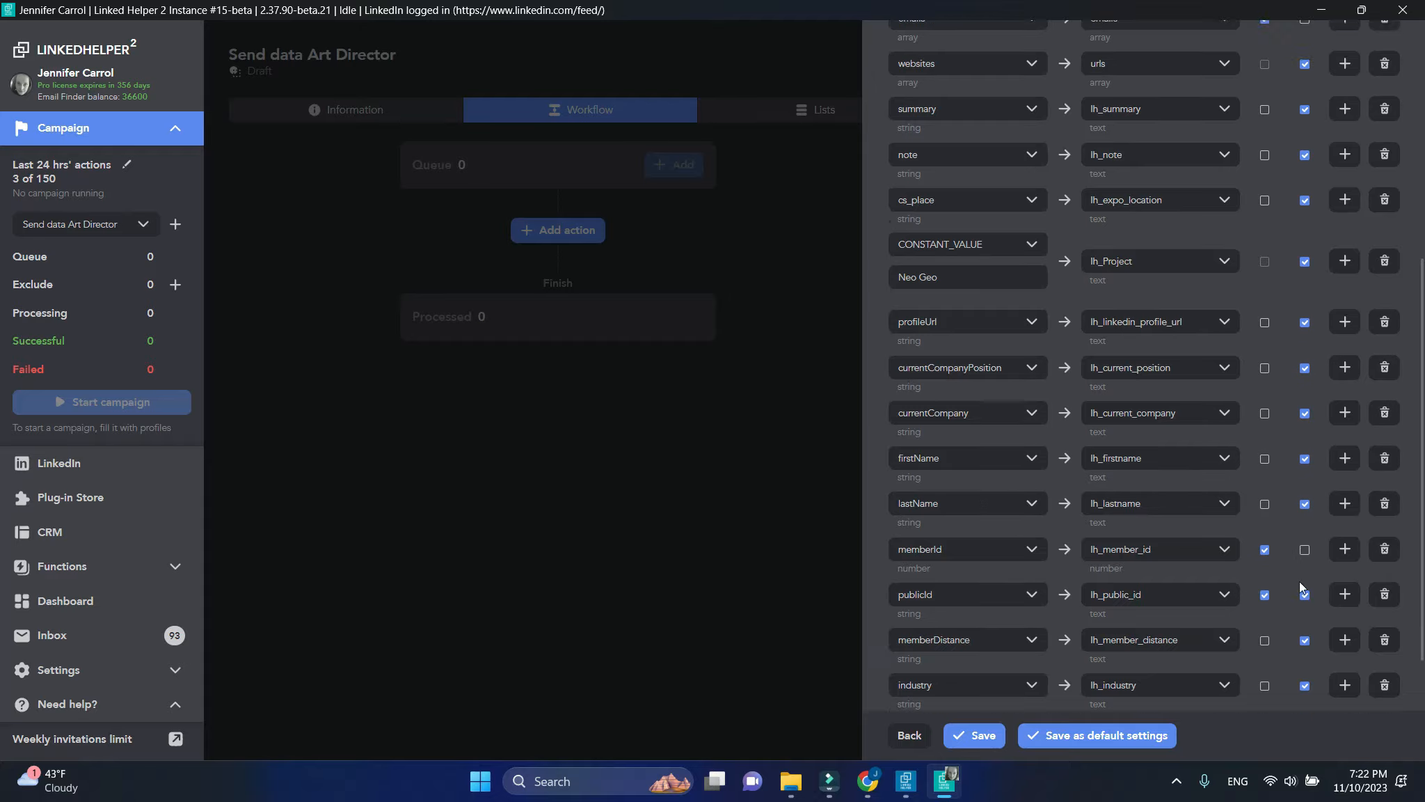
Create the most useful organization custom fields, leaving out headquarterPostalCode and headquarterLine1.
scroll(1301, 586, up, 6)
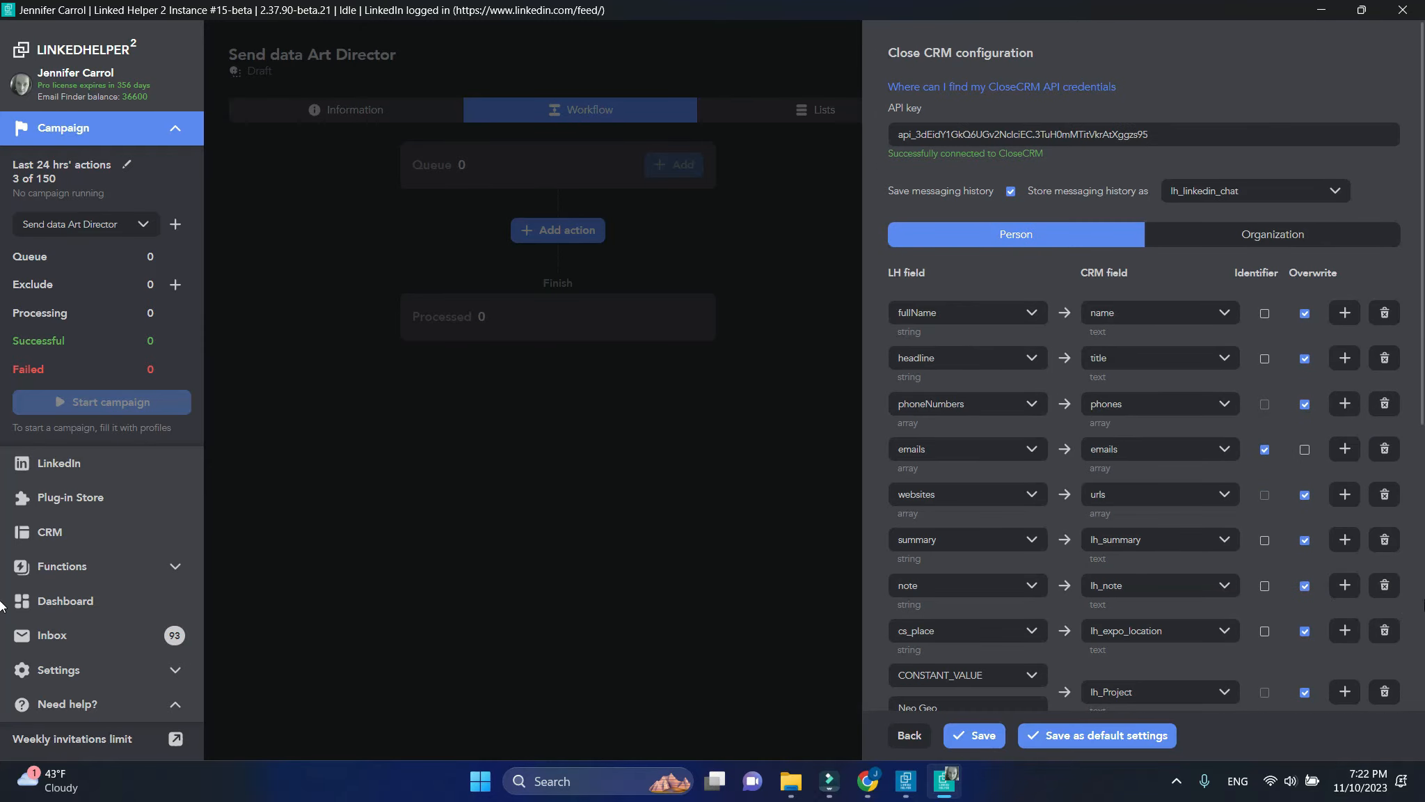
click(1329, 238)
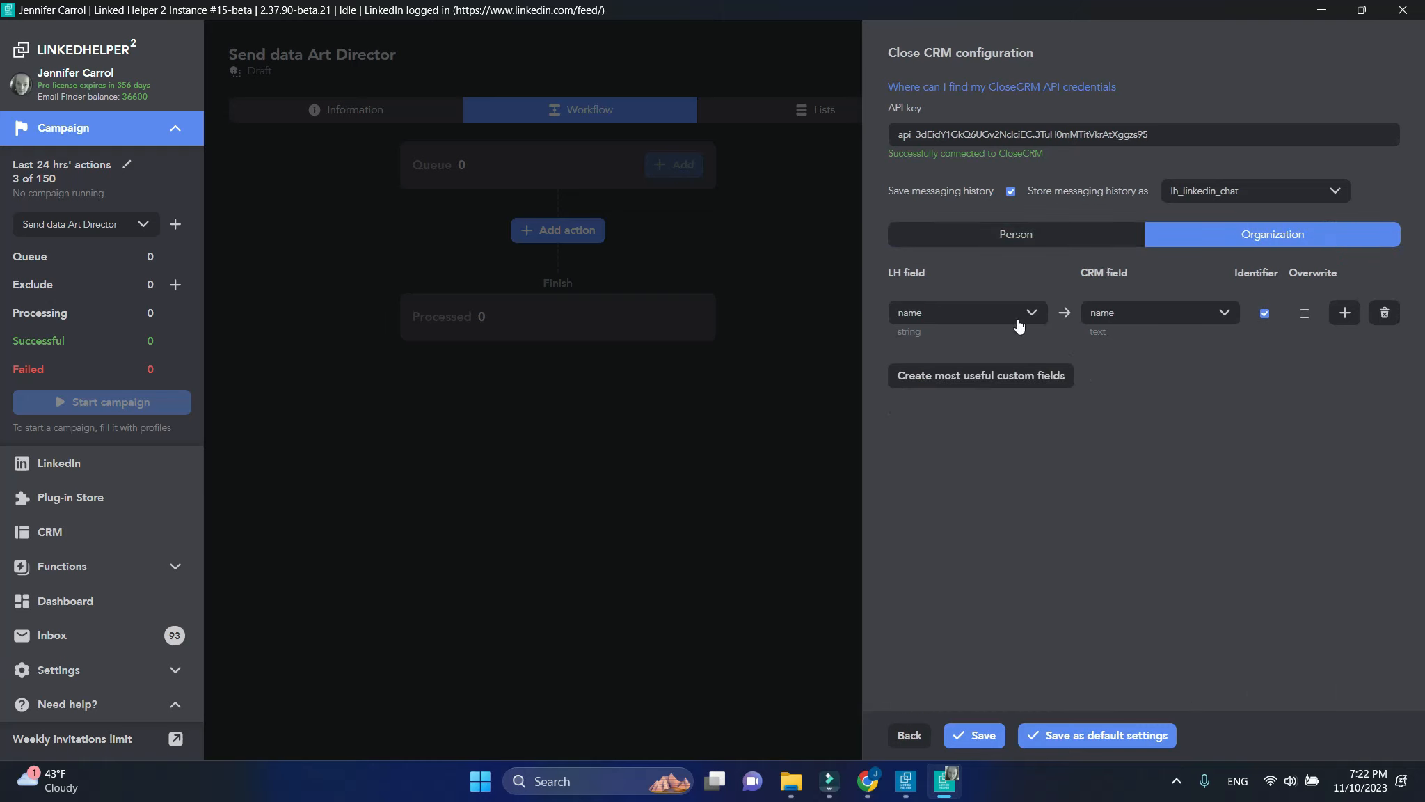
click(1007, 380)
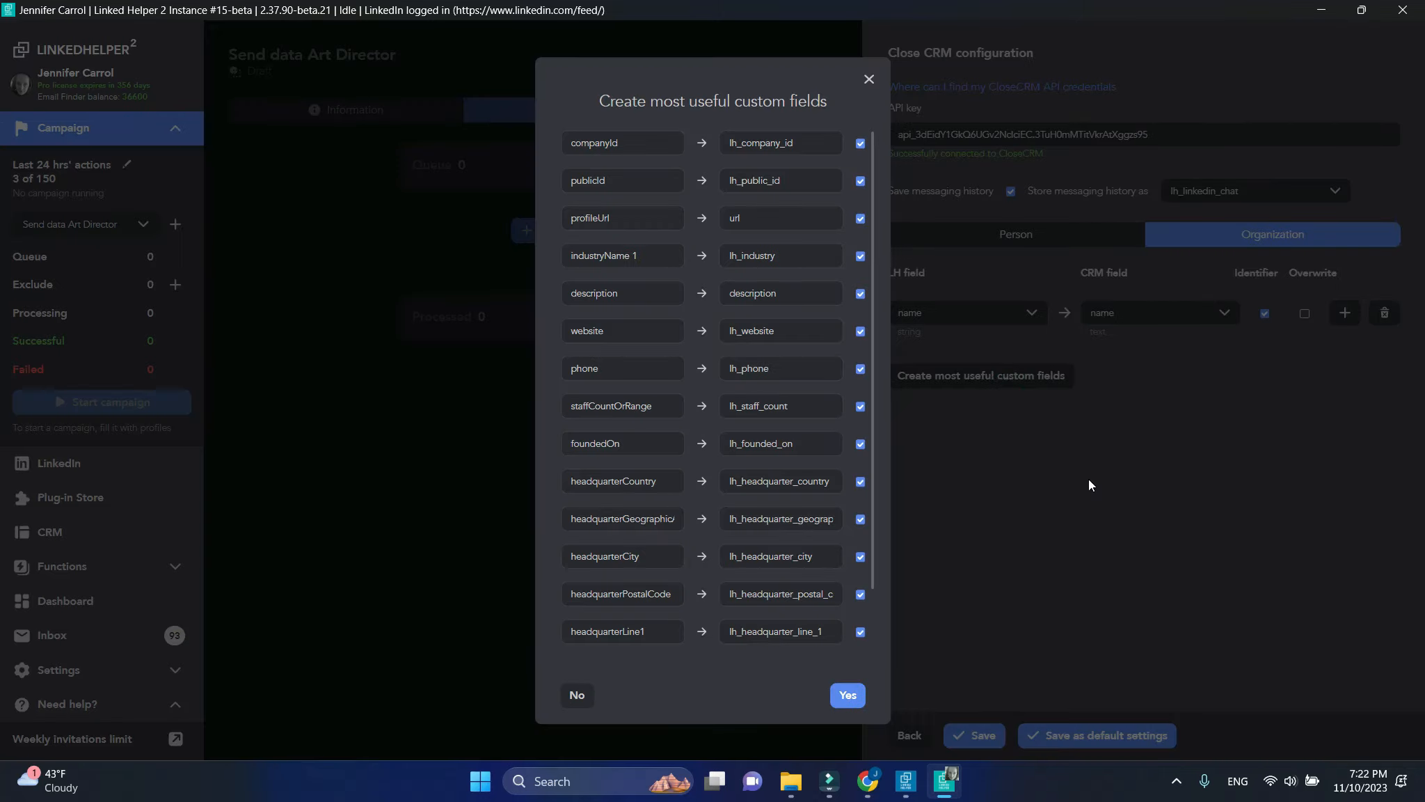
click(860, 632)
click(861, 595)
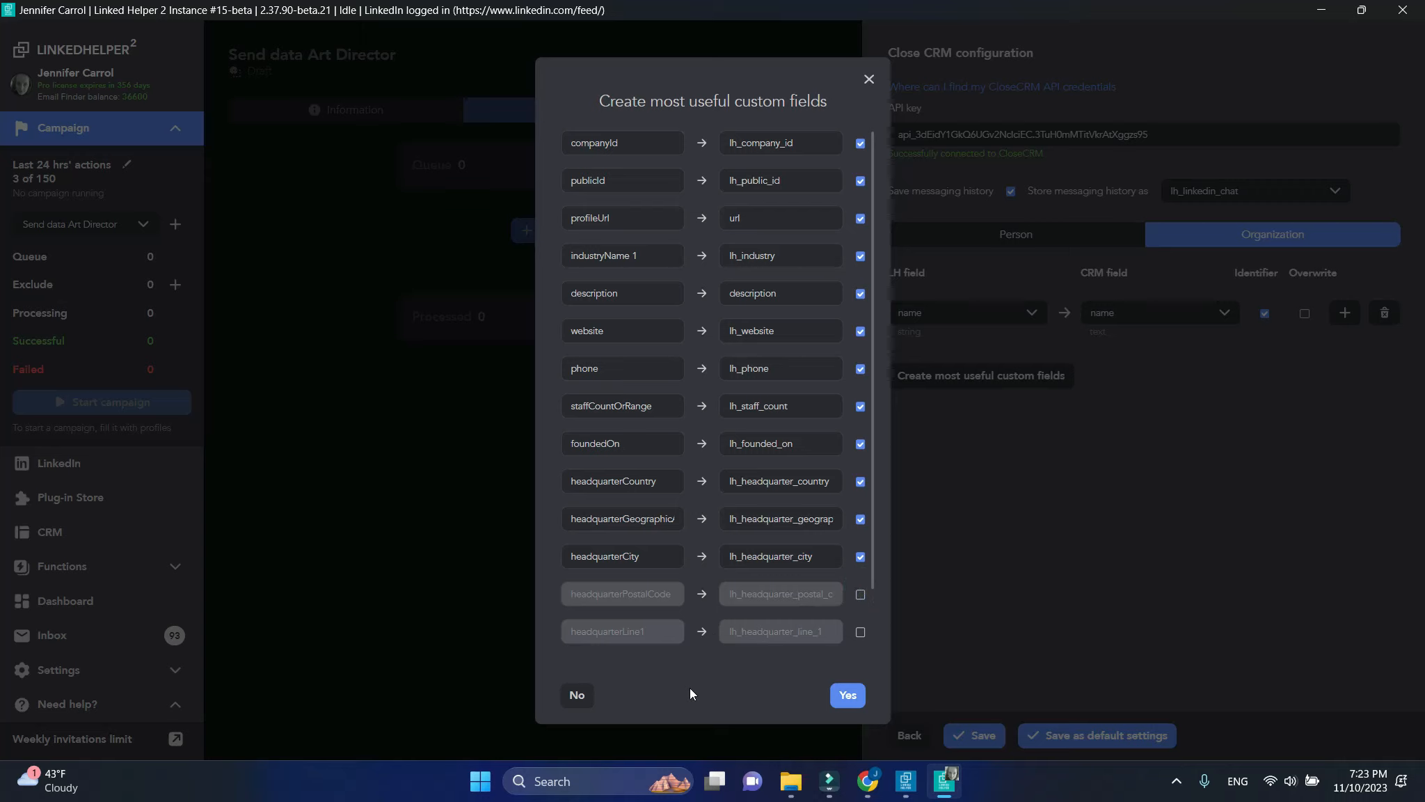
click(861, 695)
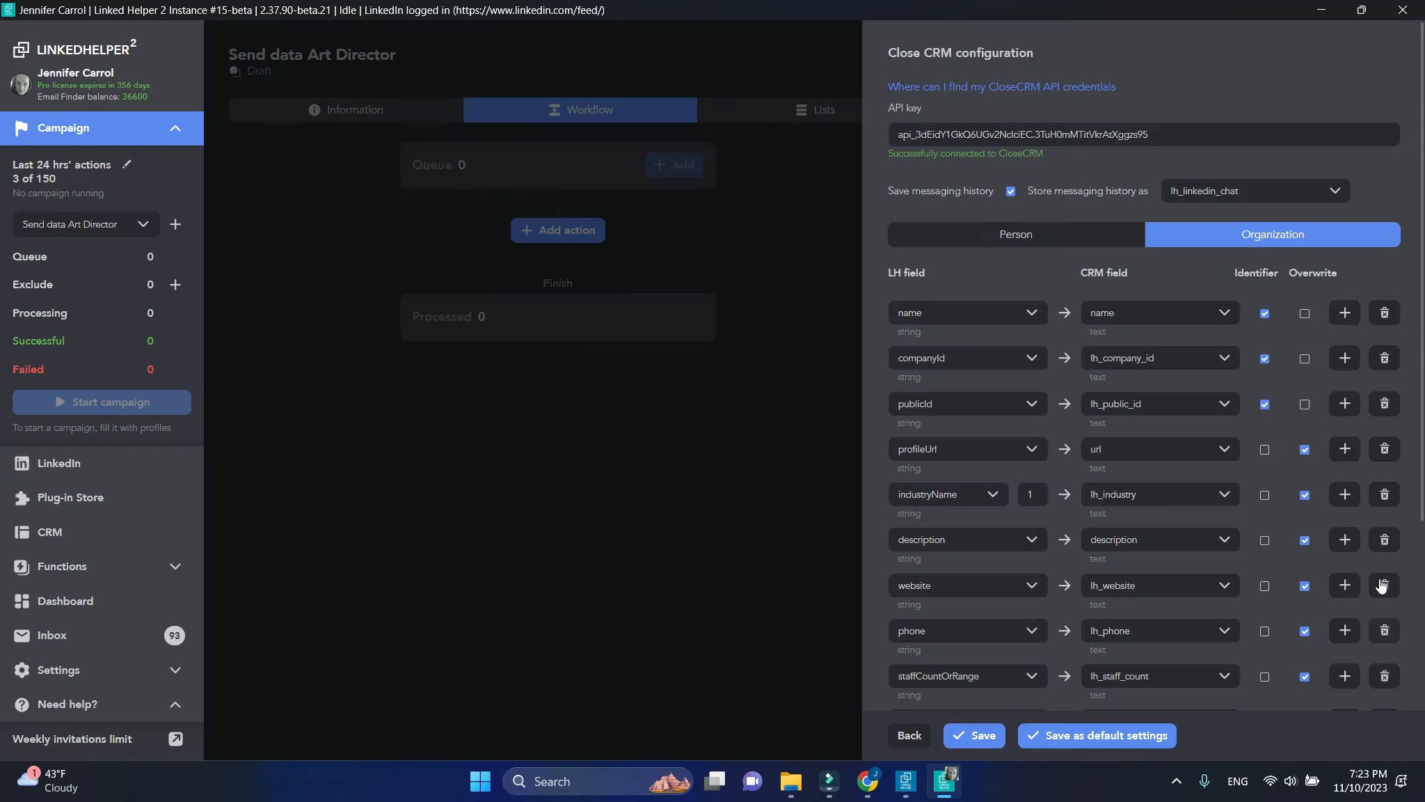
scroll(1337, 582, down, 1)
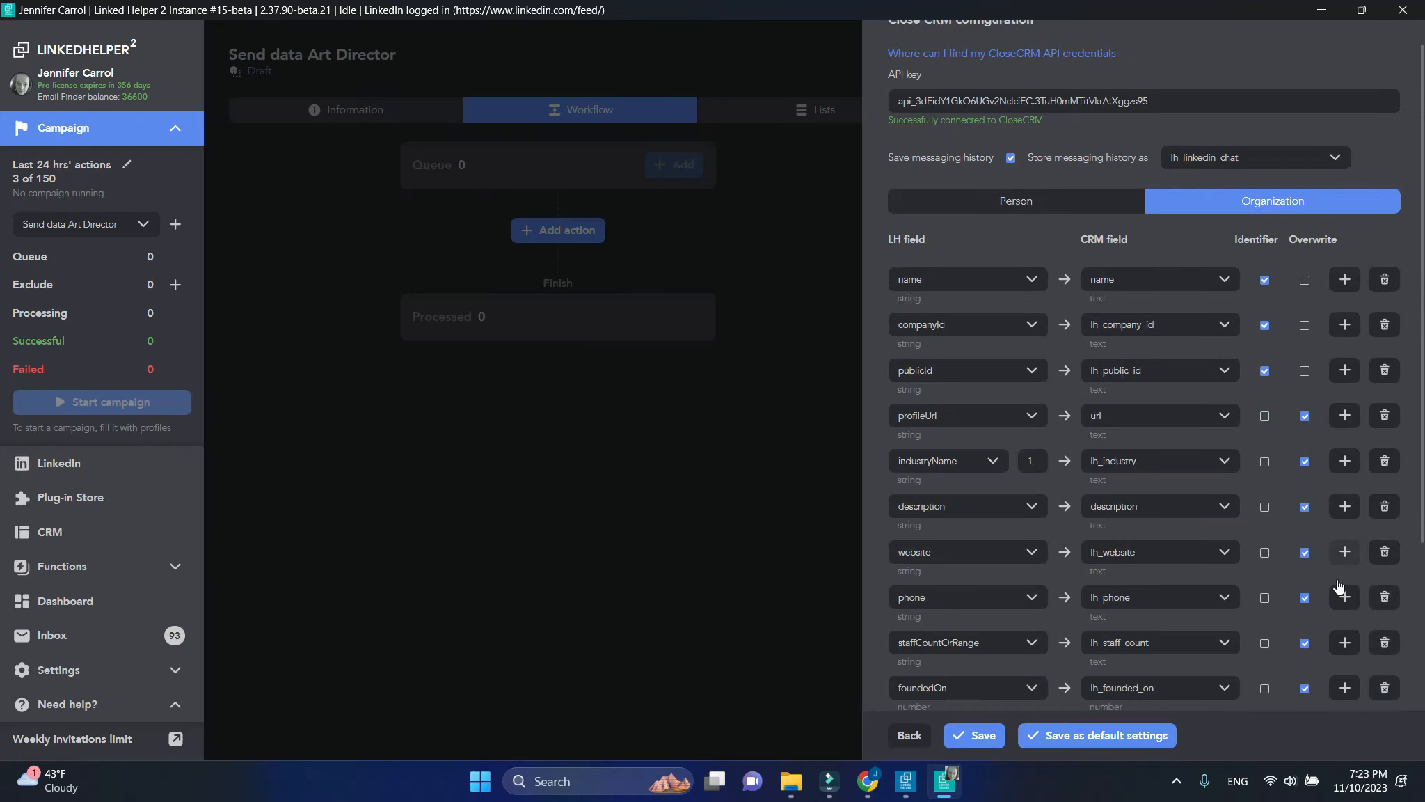
Save the Close CRM configuration both as default settings and for the action, and start the Send data Art Director campaign.
scroll(1337, 582, down, 5)
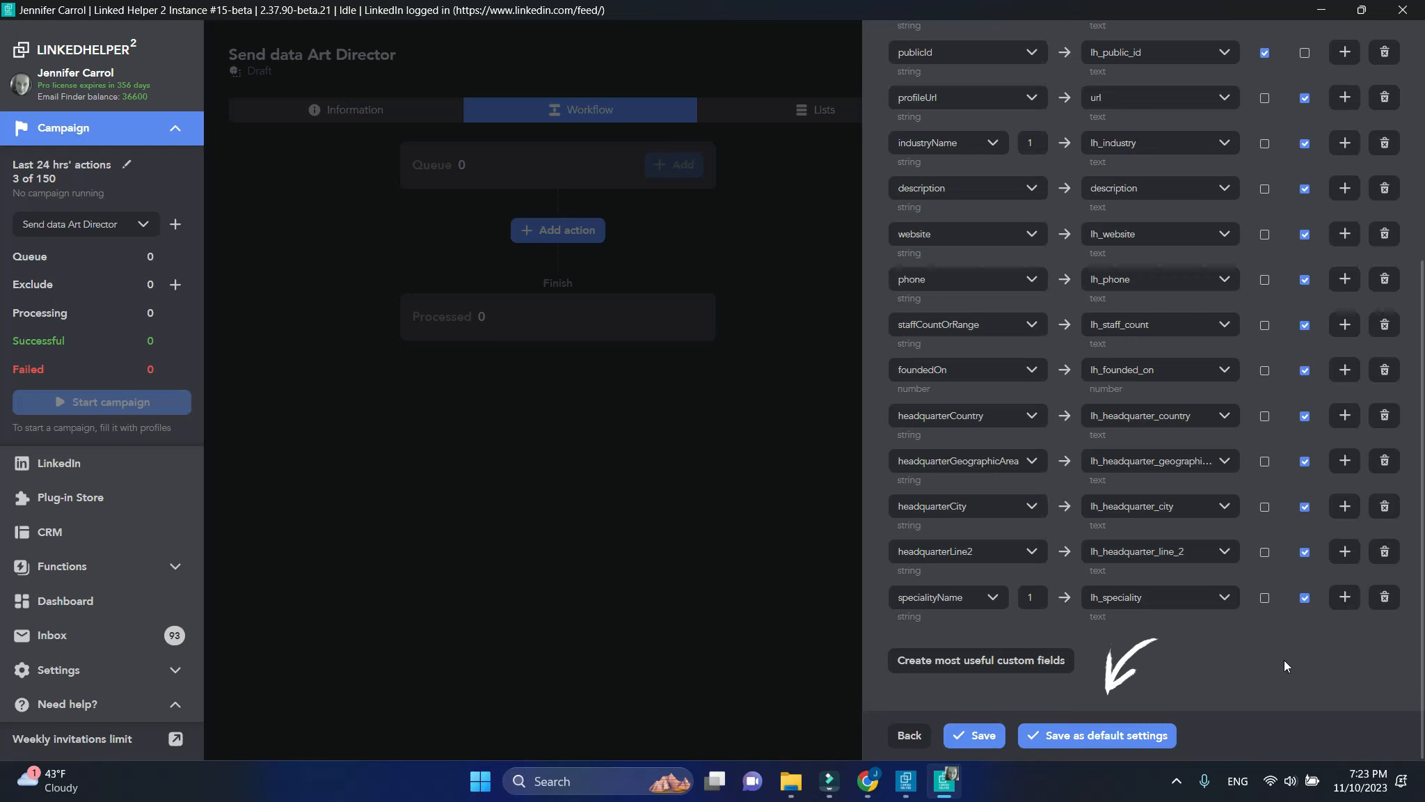
click(1090, 736)
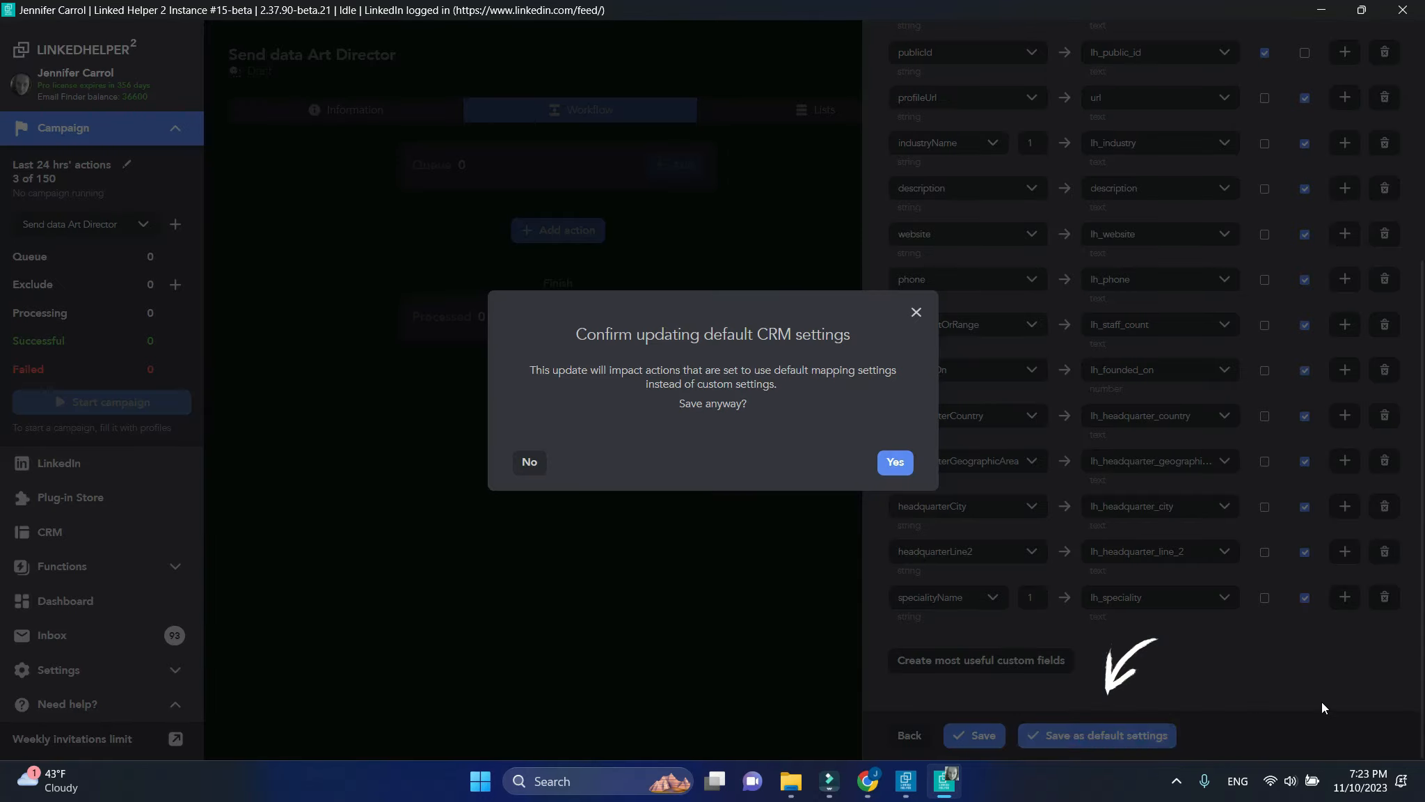
click(901, 470)
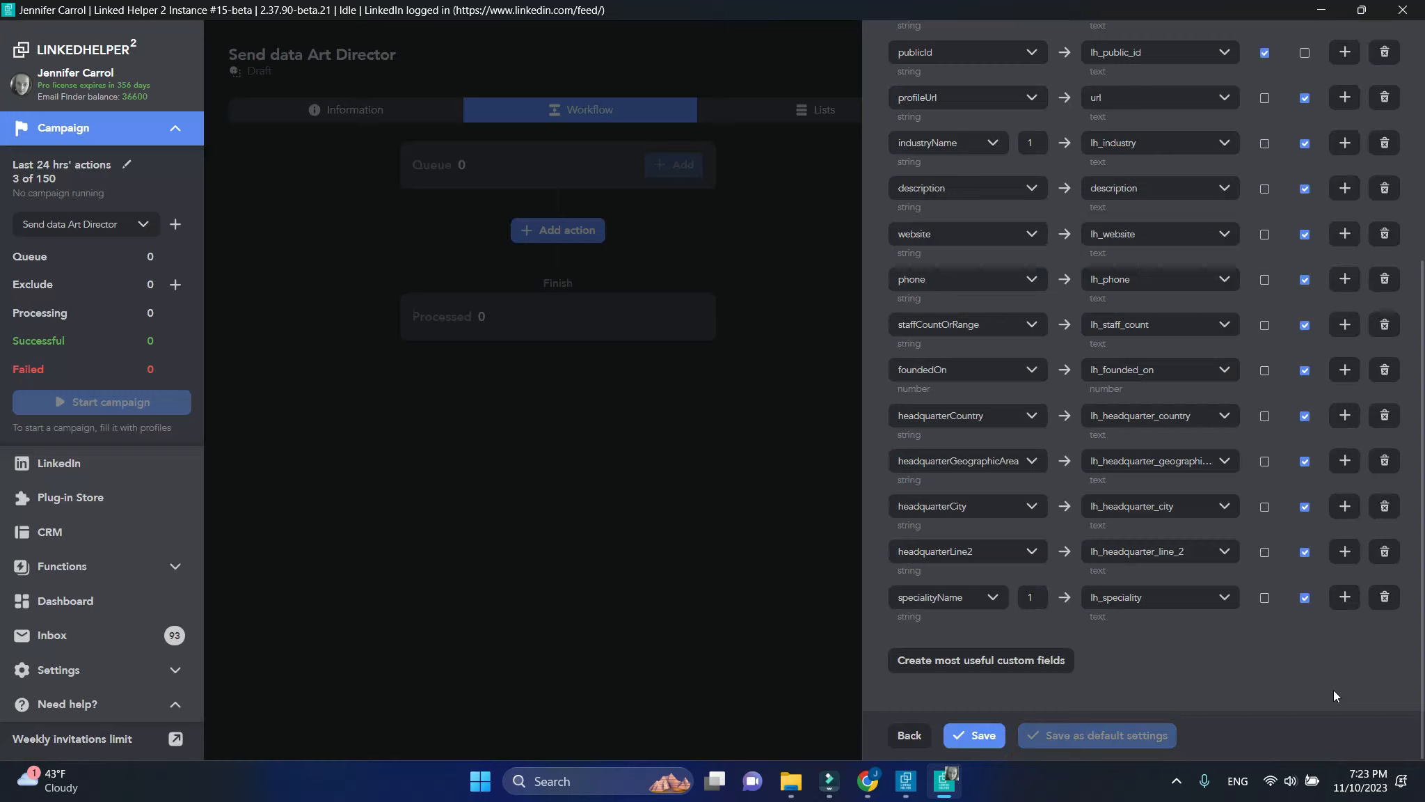
click(983, 736)
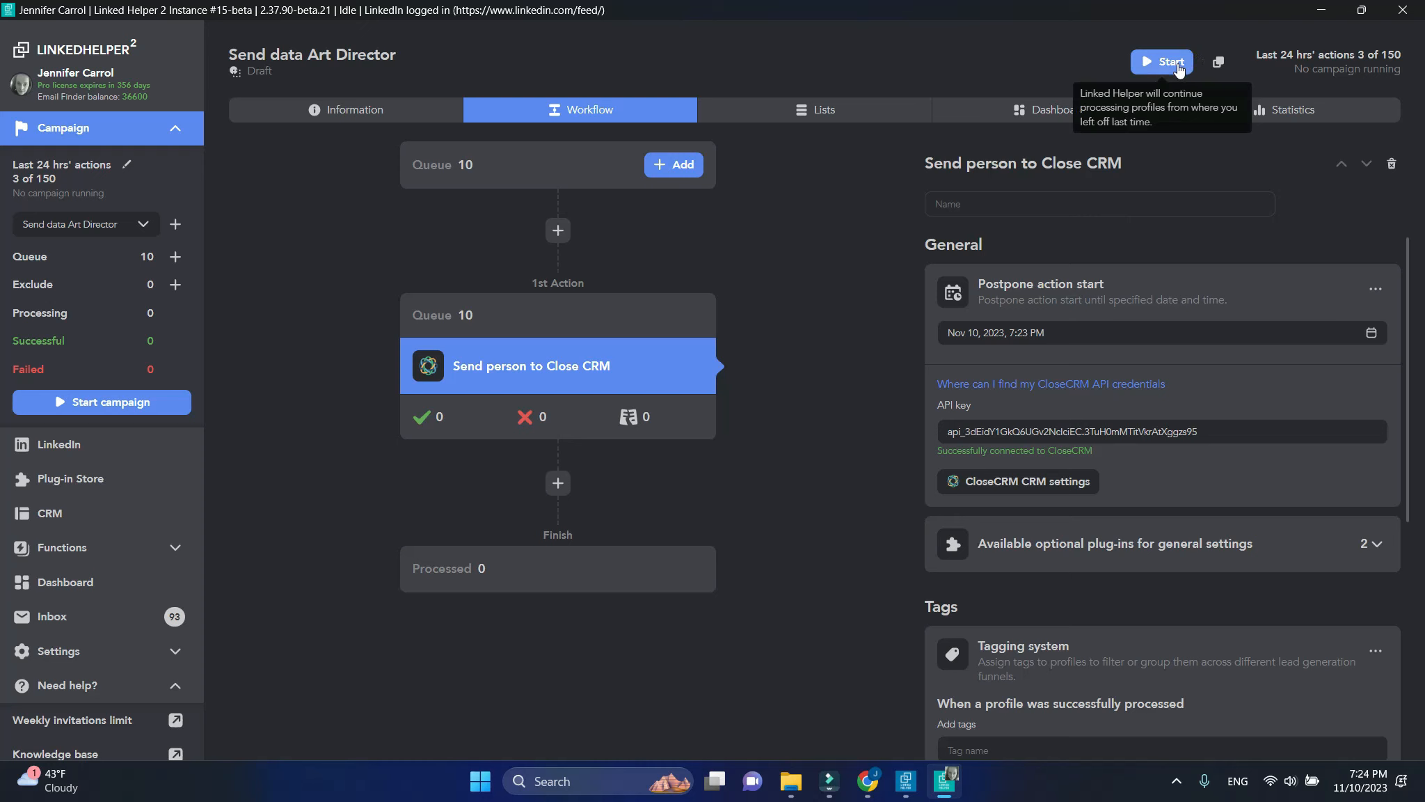
click(1178, 70)
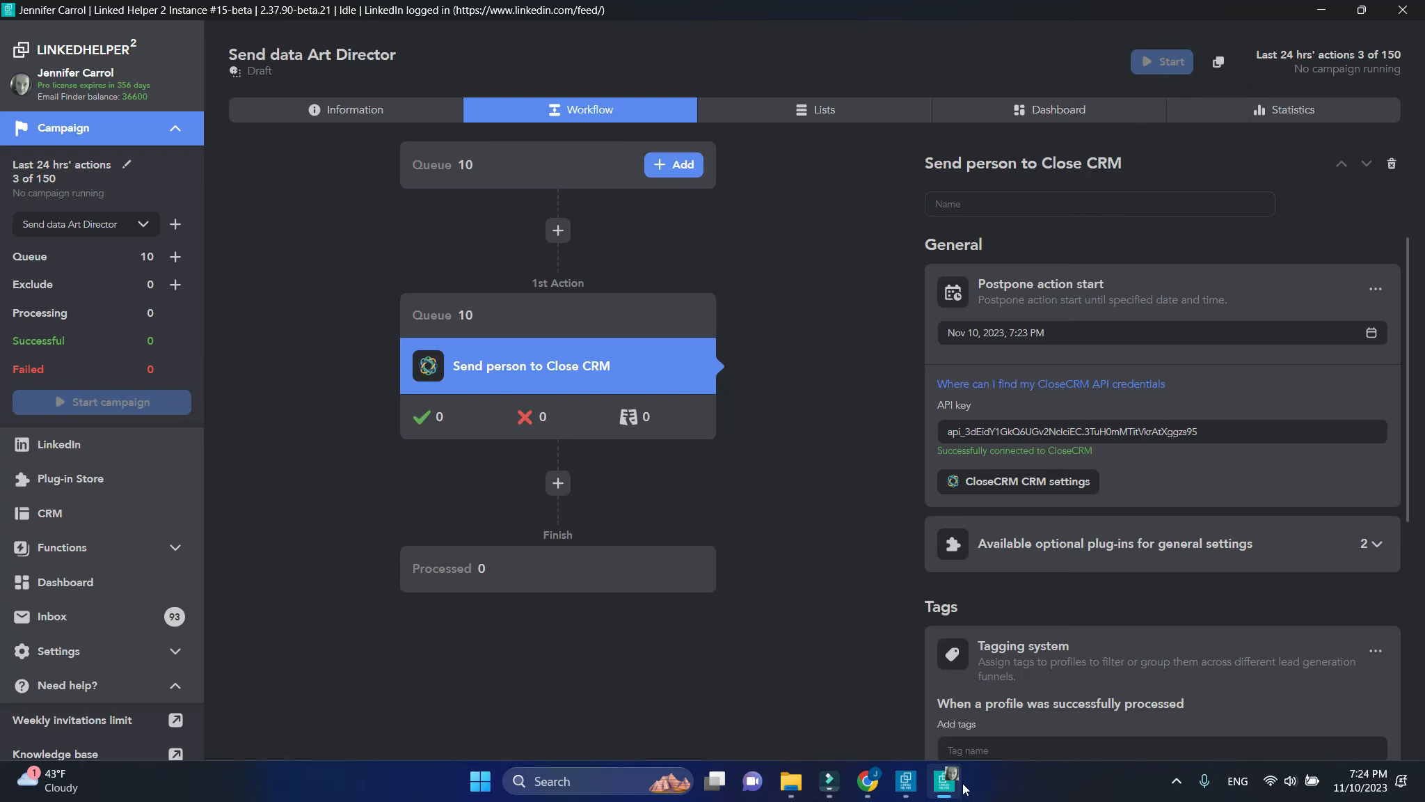
mouse_move(967, 794)
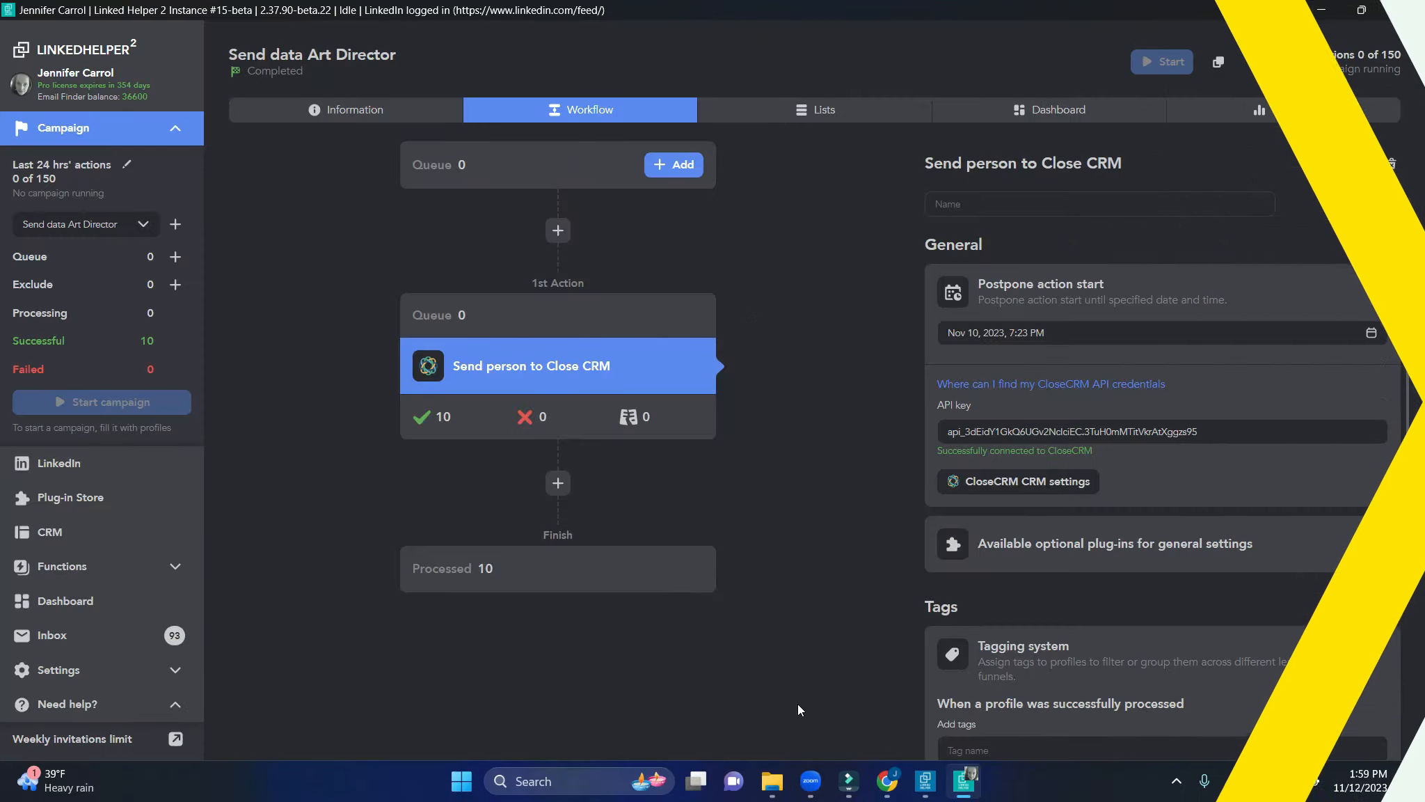
Set CloseCRM as the default external CRM in the external CRMs default settings and confirm saving the update.
click(179, 672)
scroll(174, 651, down, 3)
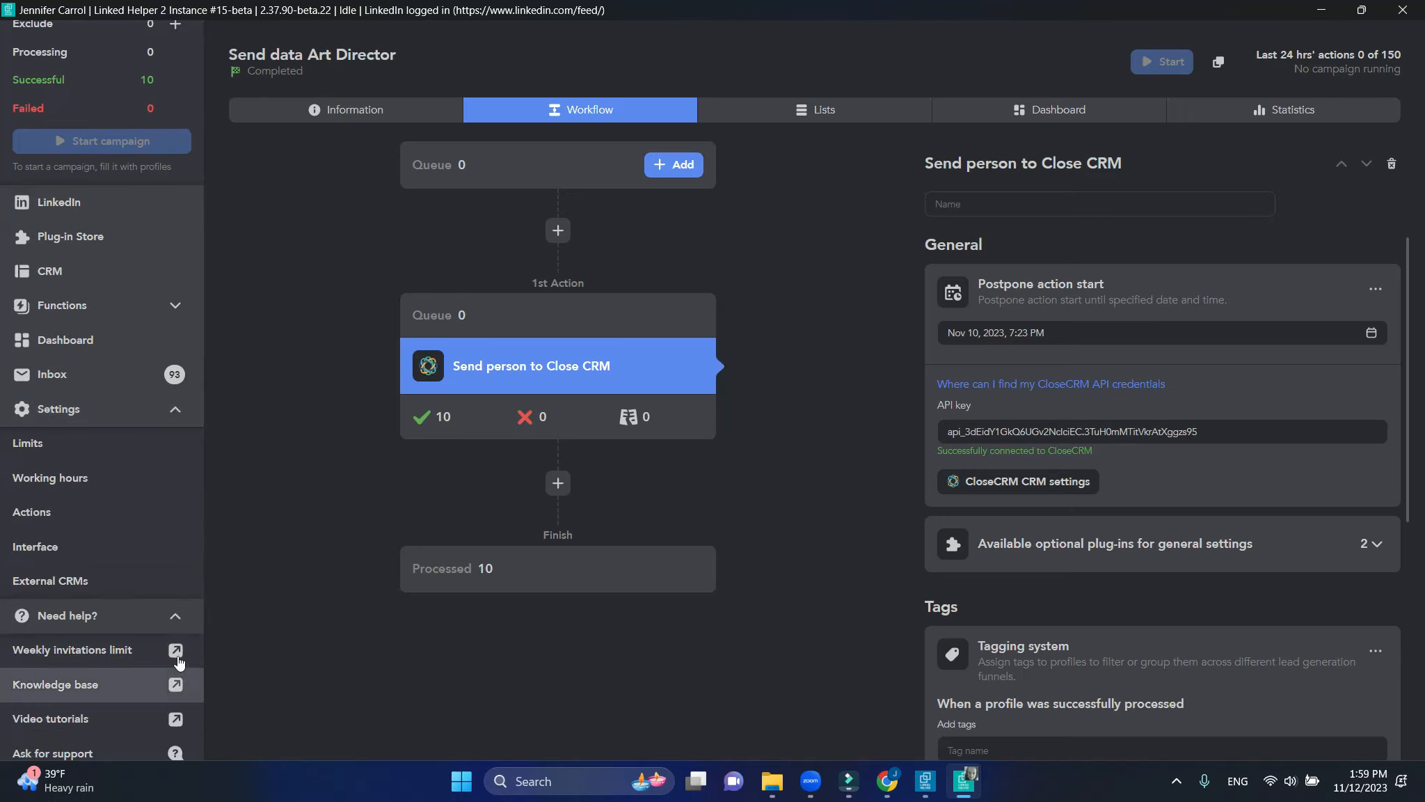
click(163, 591)
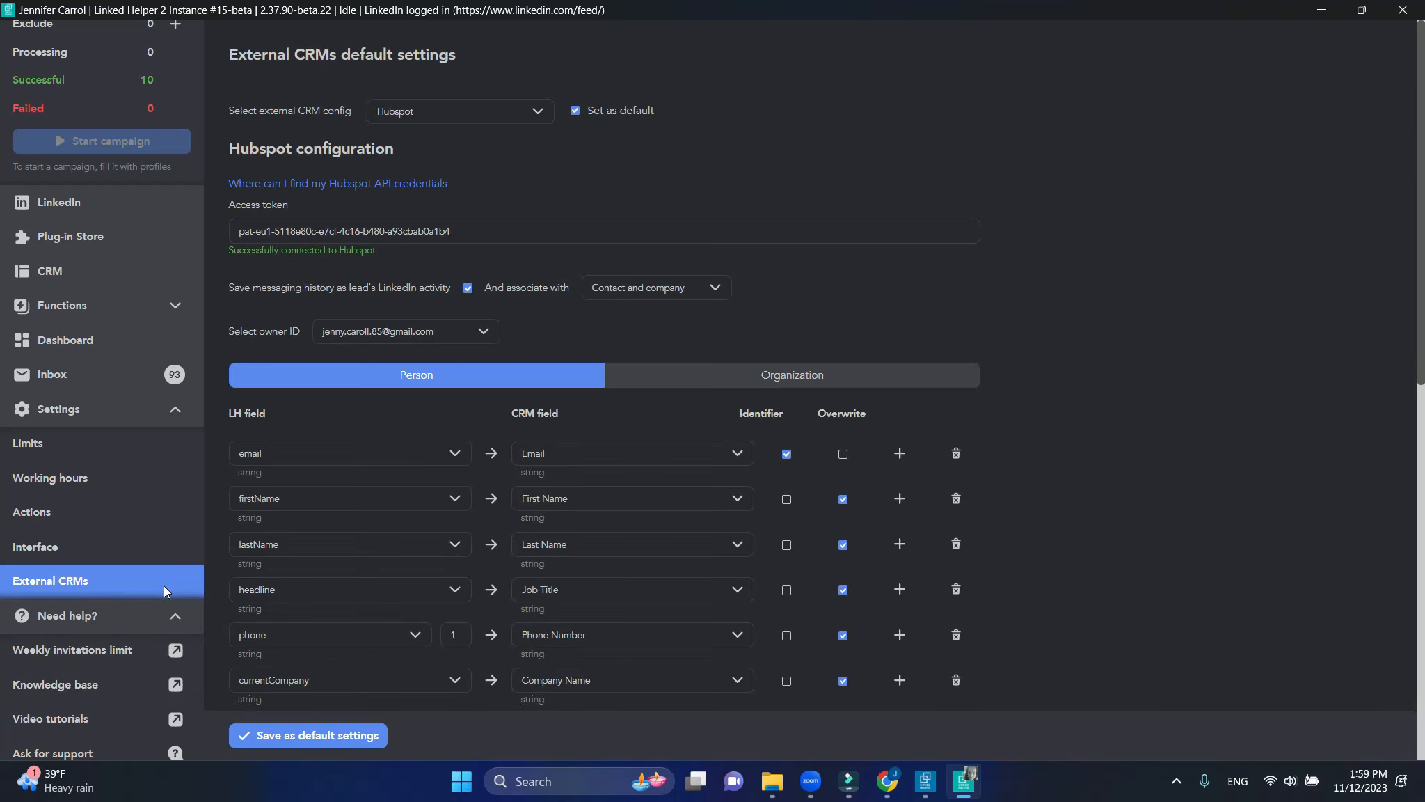
scroll(1065, 591, down, 8)
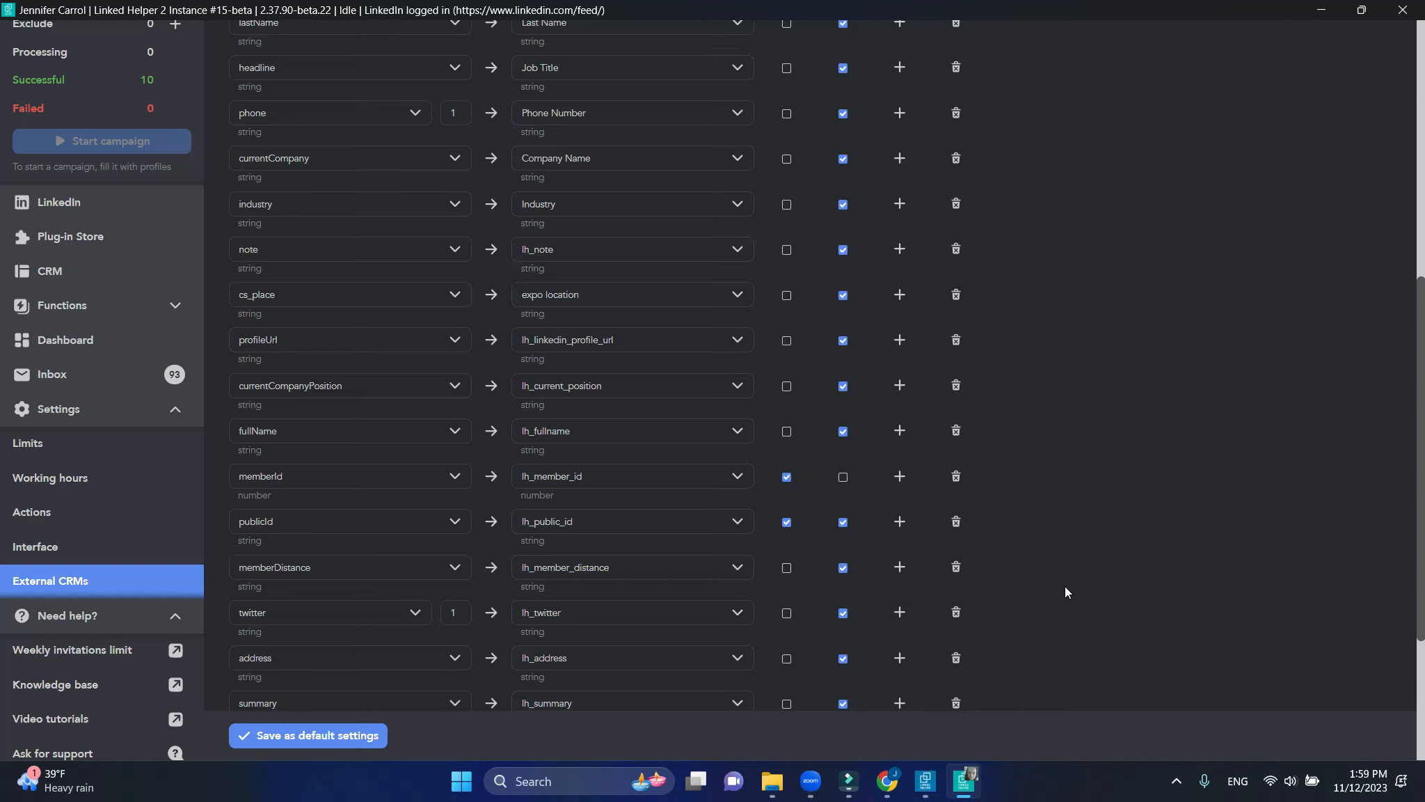
scroll(1059, 593, up, 8)
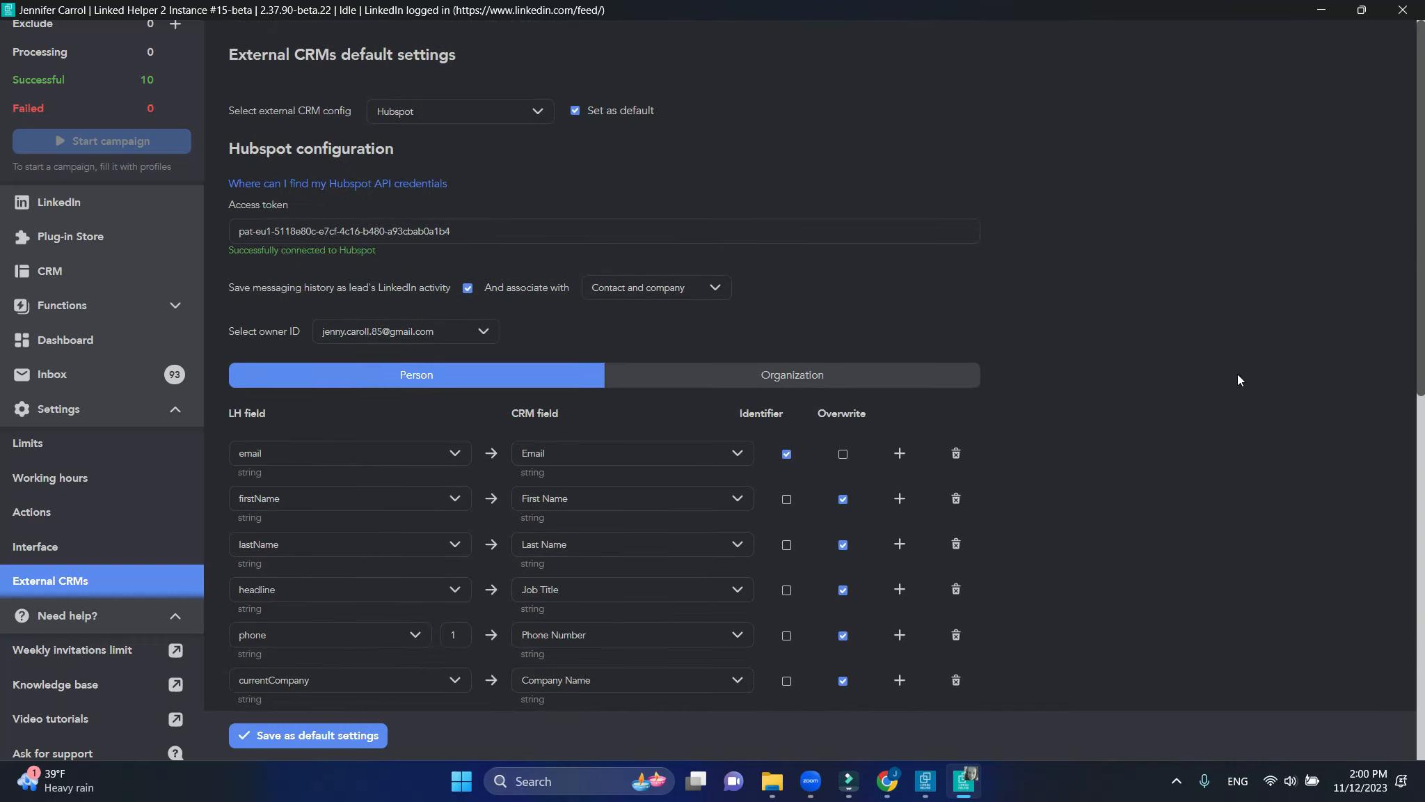
click(540, 112)
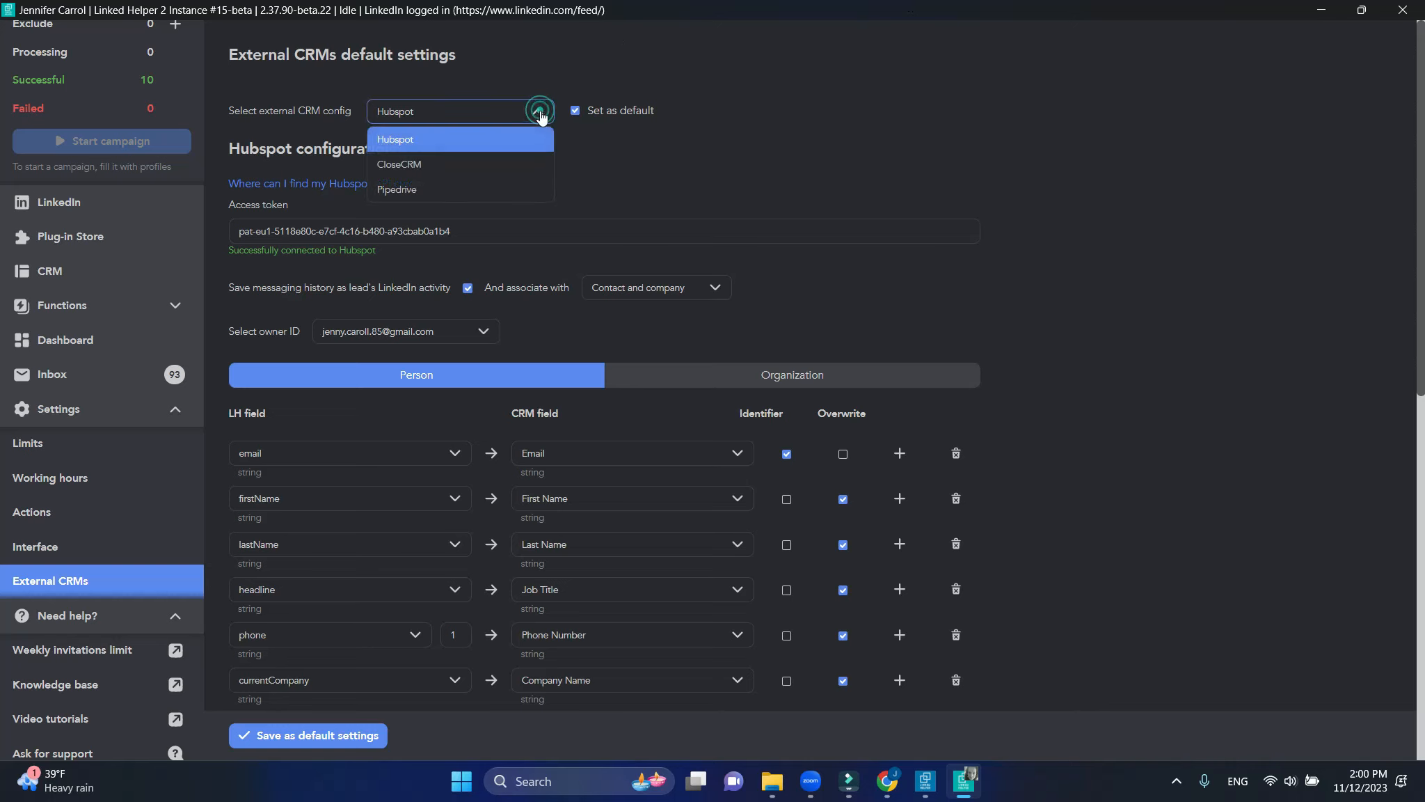
click(525, 164)
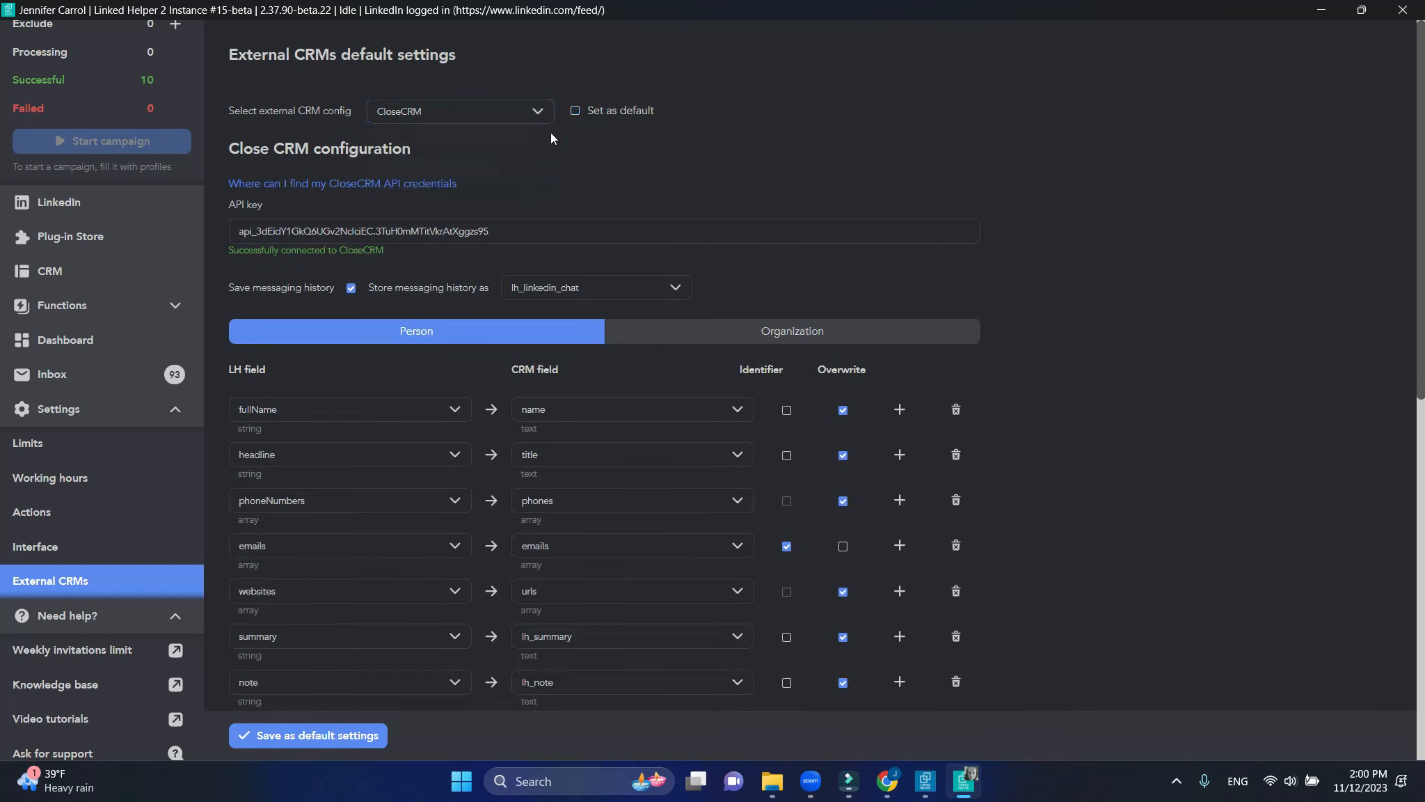
click(574, 114)
click(376, 738)
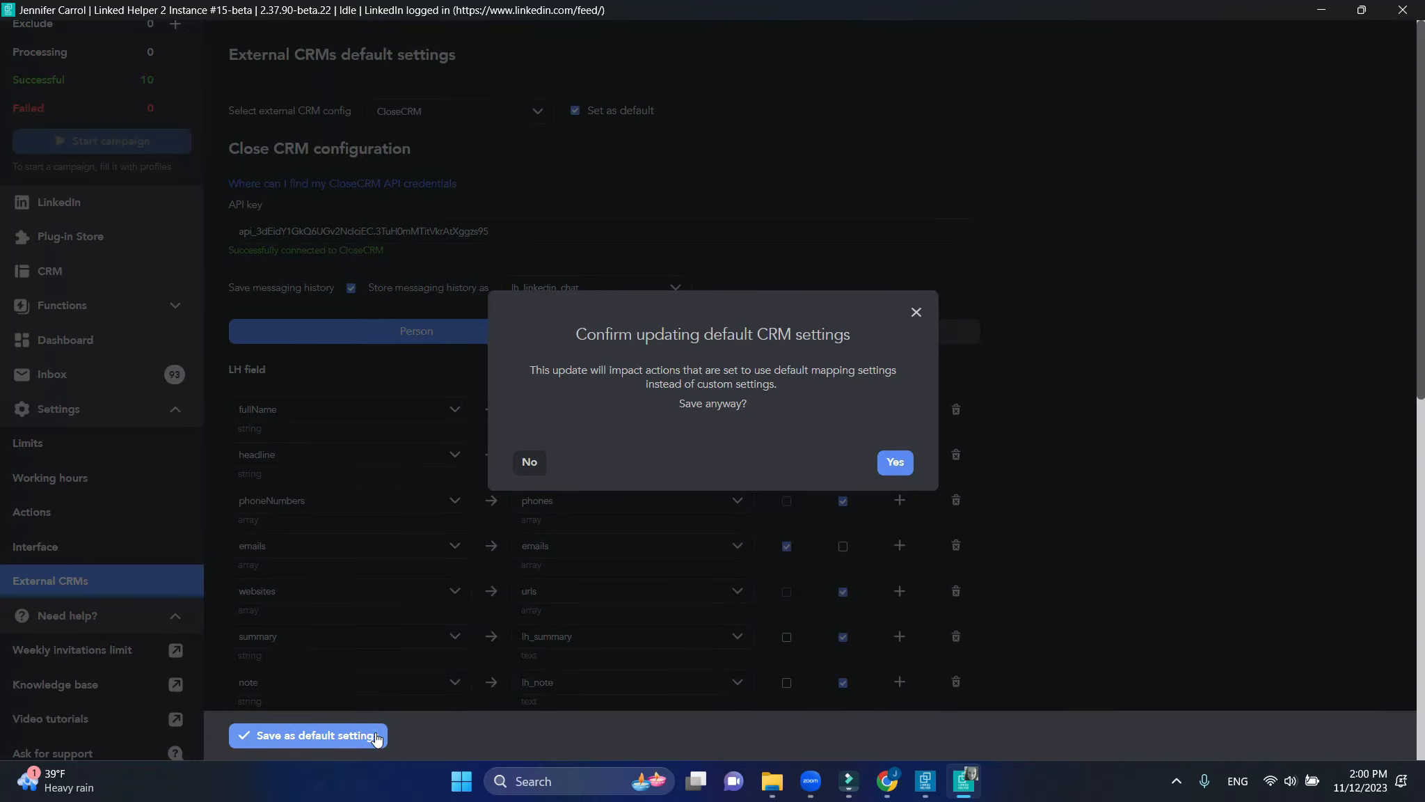
click(891, 465)
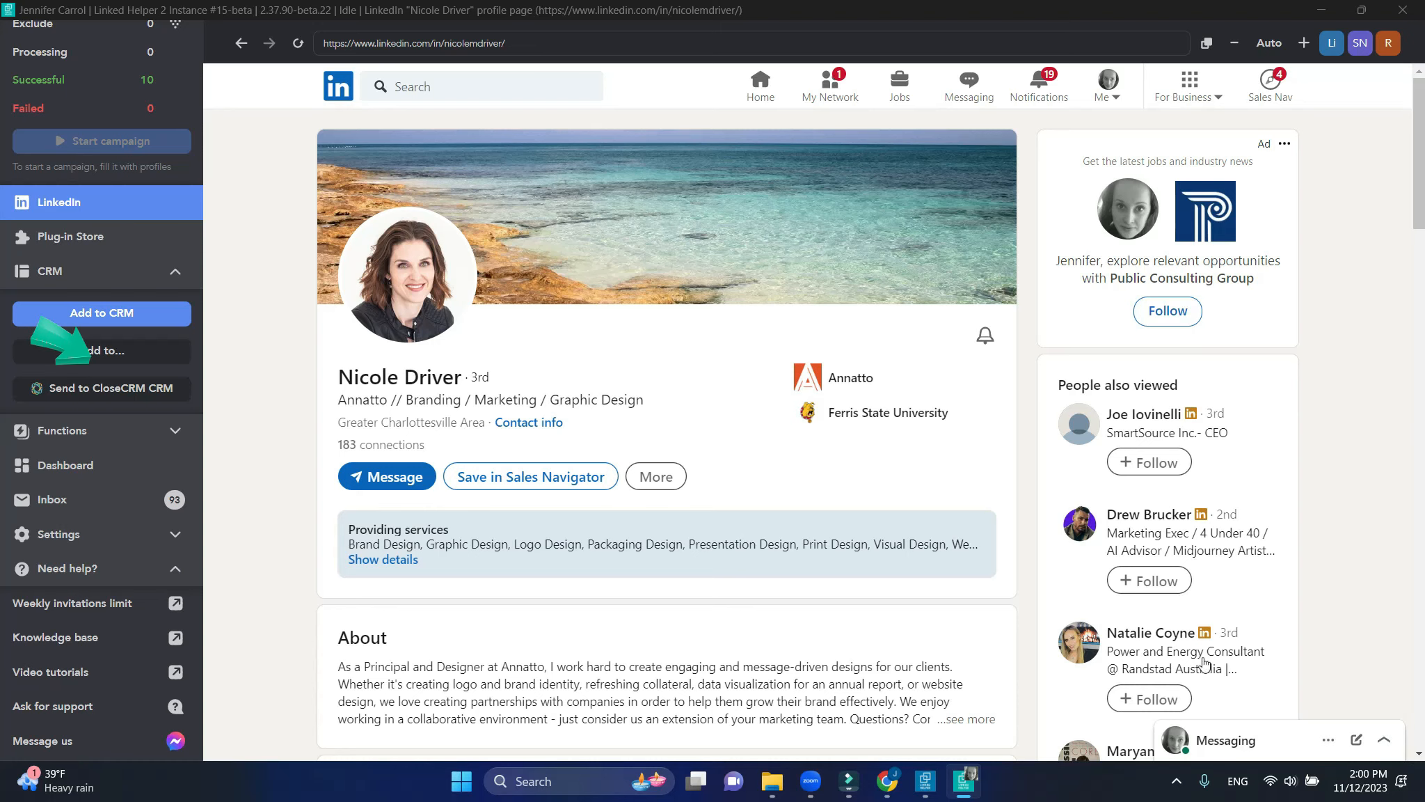
Send the open LinkedIn profile to CloseCRM, and do the same for the first person on page 20 of the CRM list.
click(73, 394)
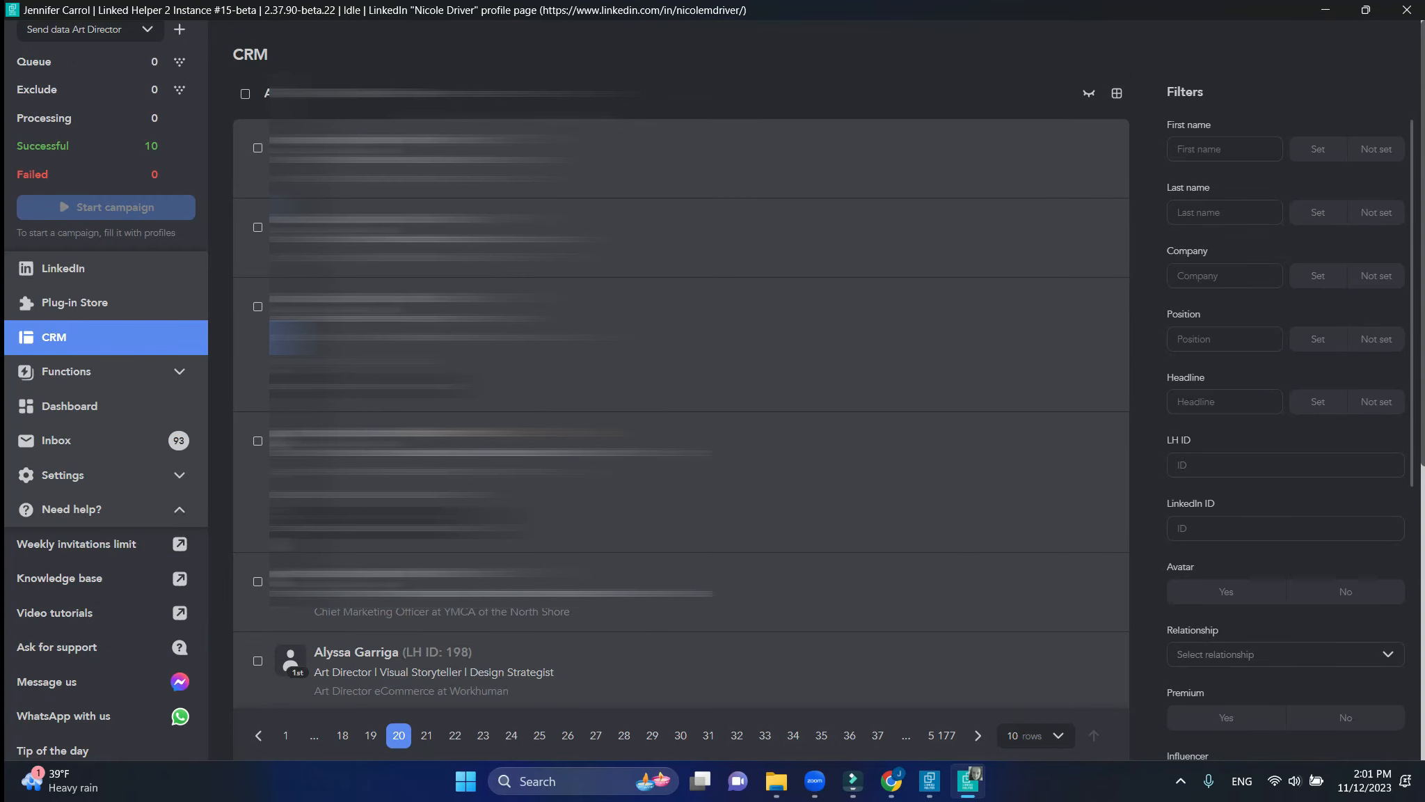
click(358, 140)
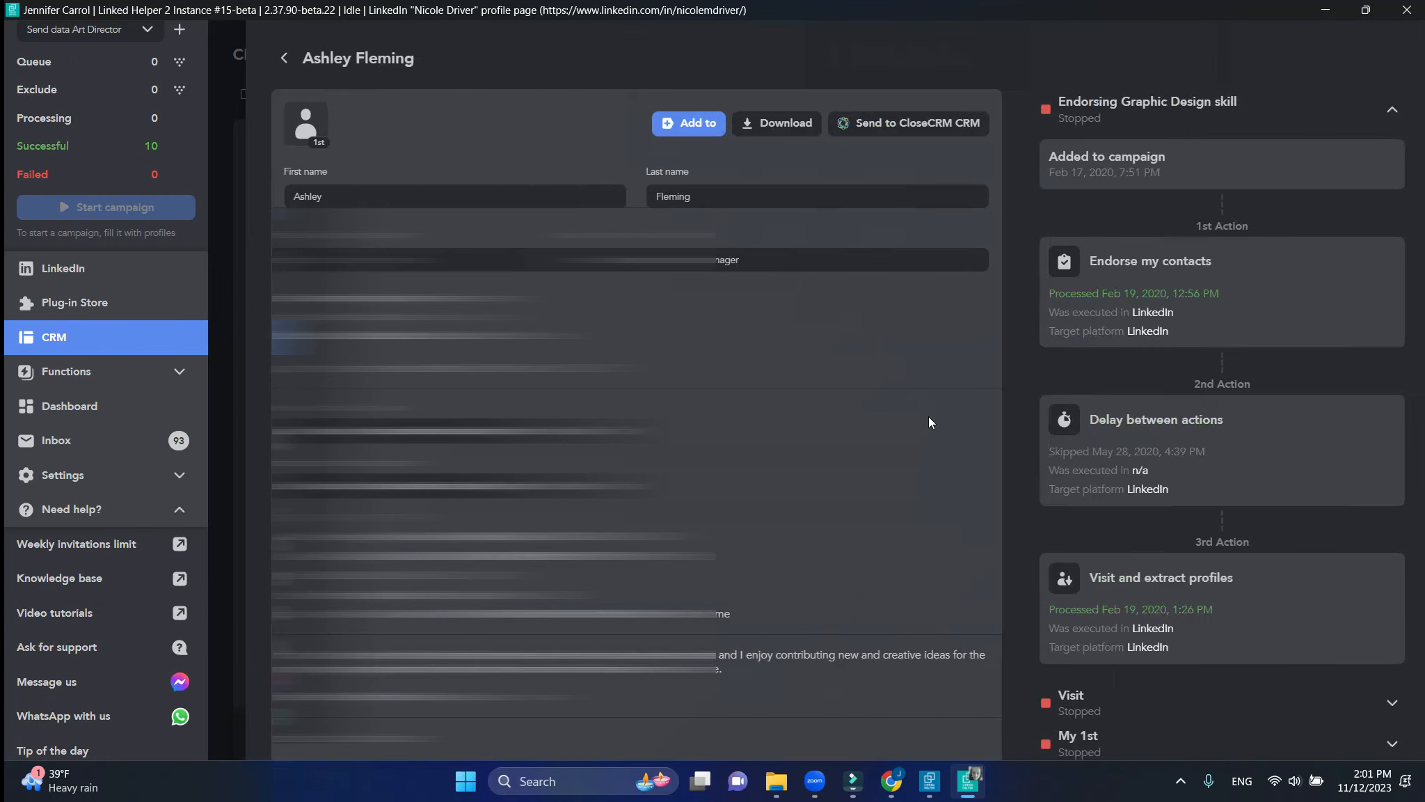
scroll(929, 422, down, 10)
scroll(929, 421, down, 15)
scroll(930, 416, up, 20)
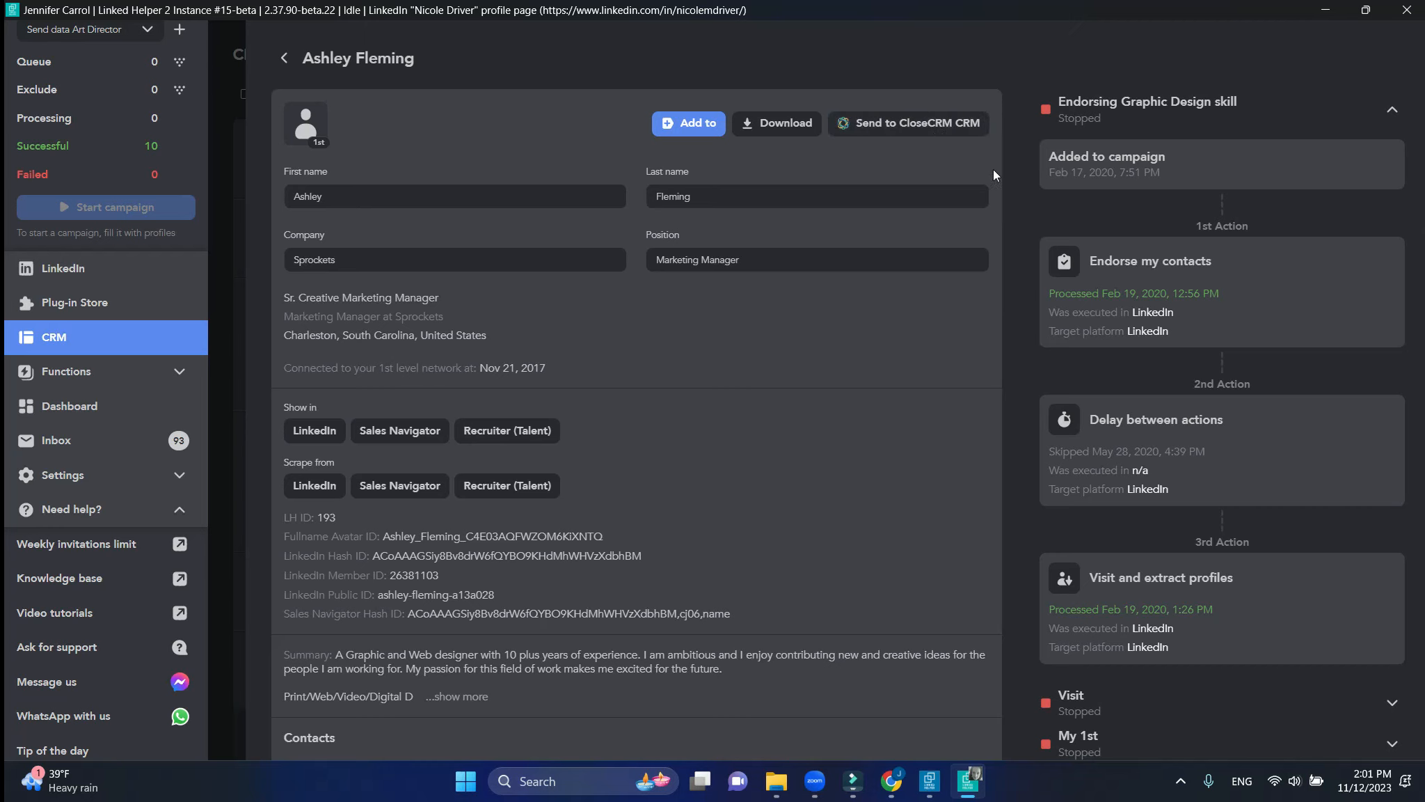
click(933, 125)
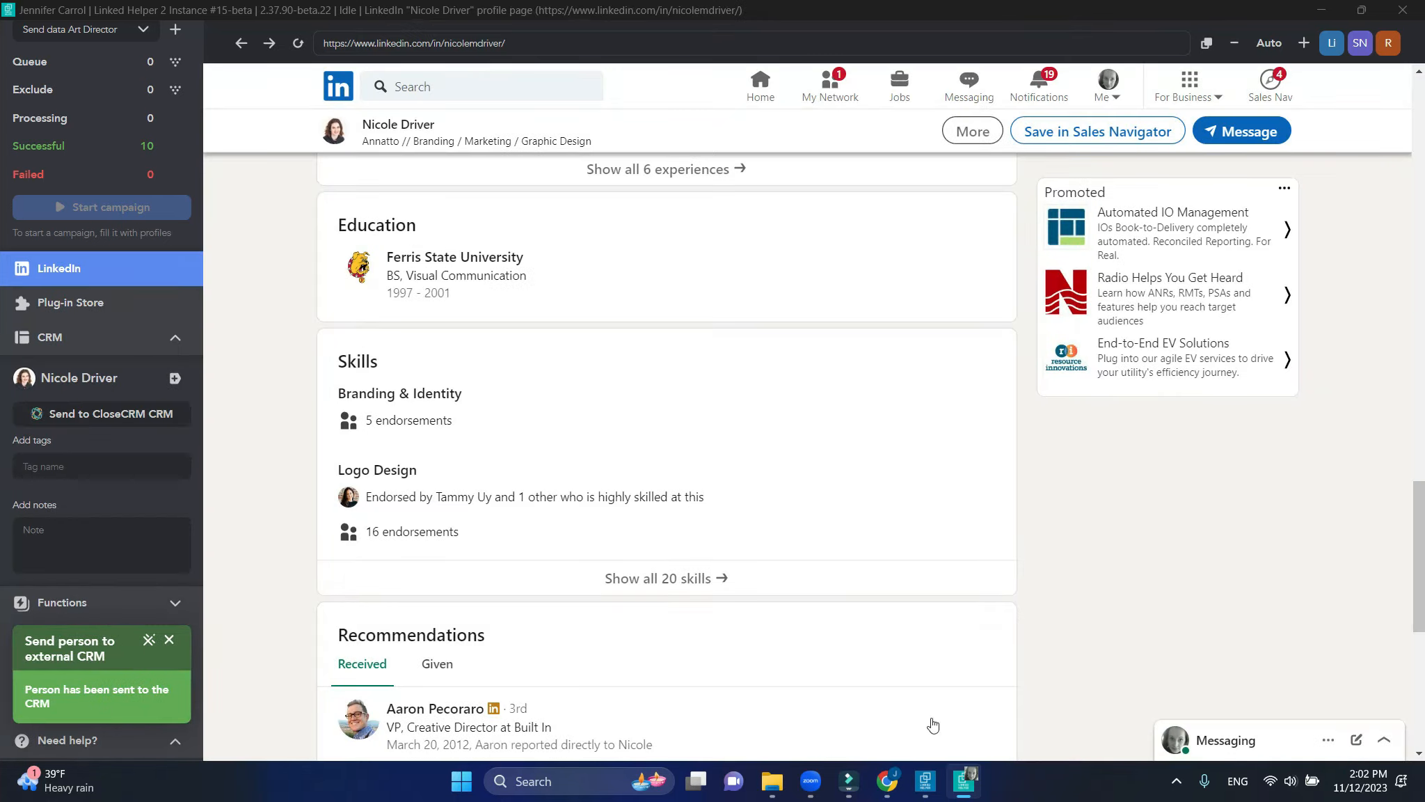
Switch to Close in the Chrome browser and view the contacts list to check the sent people.
click(887, 781)
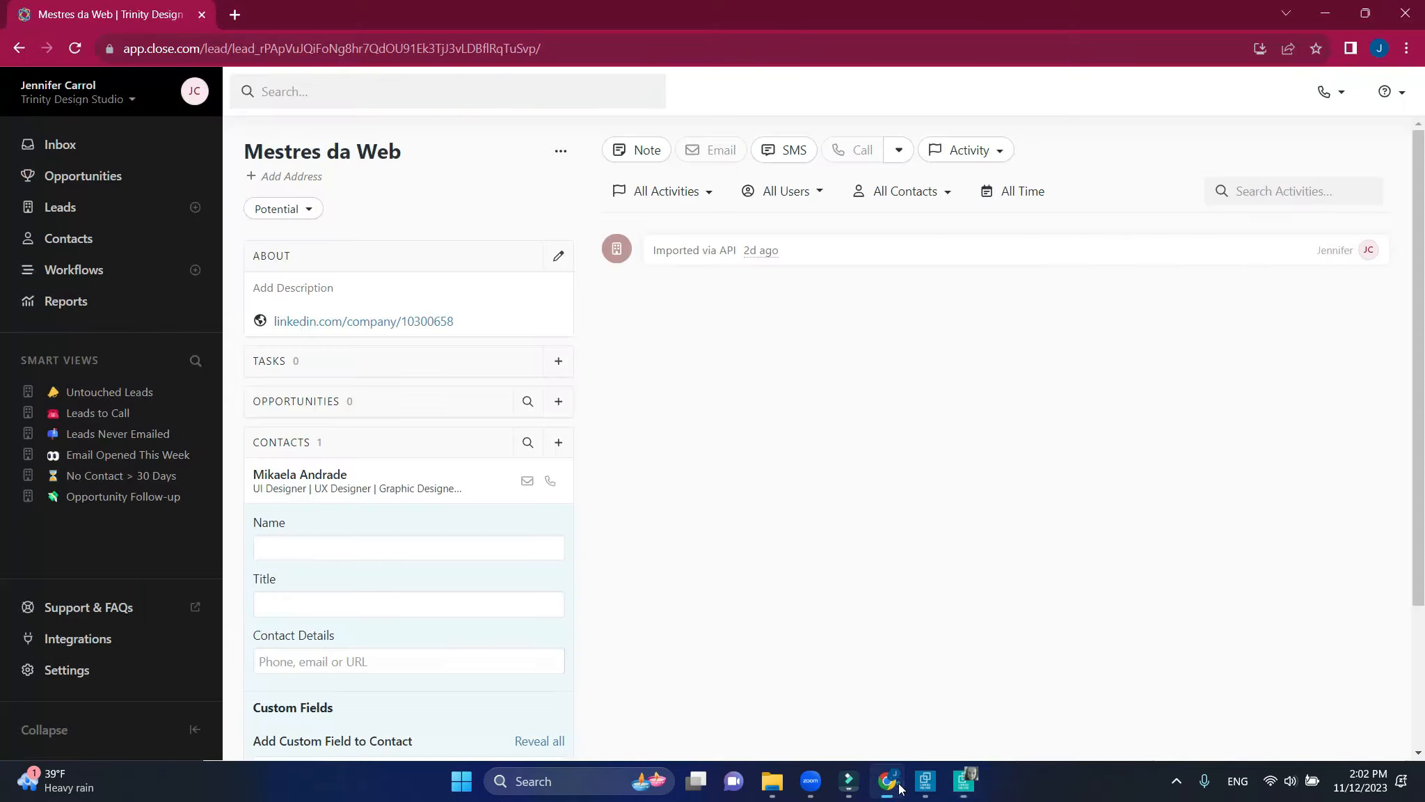
click(68, 241)
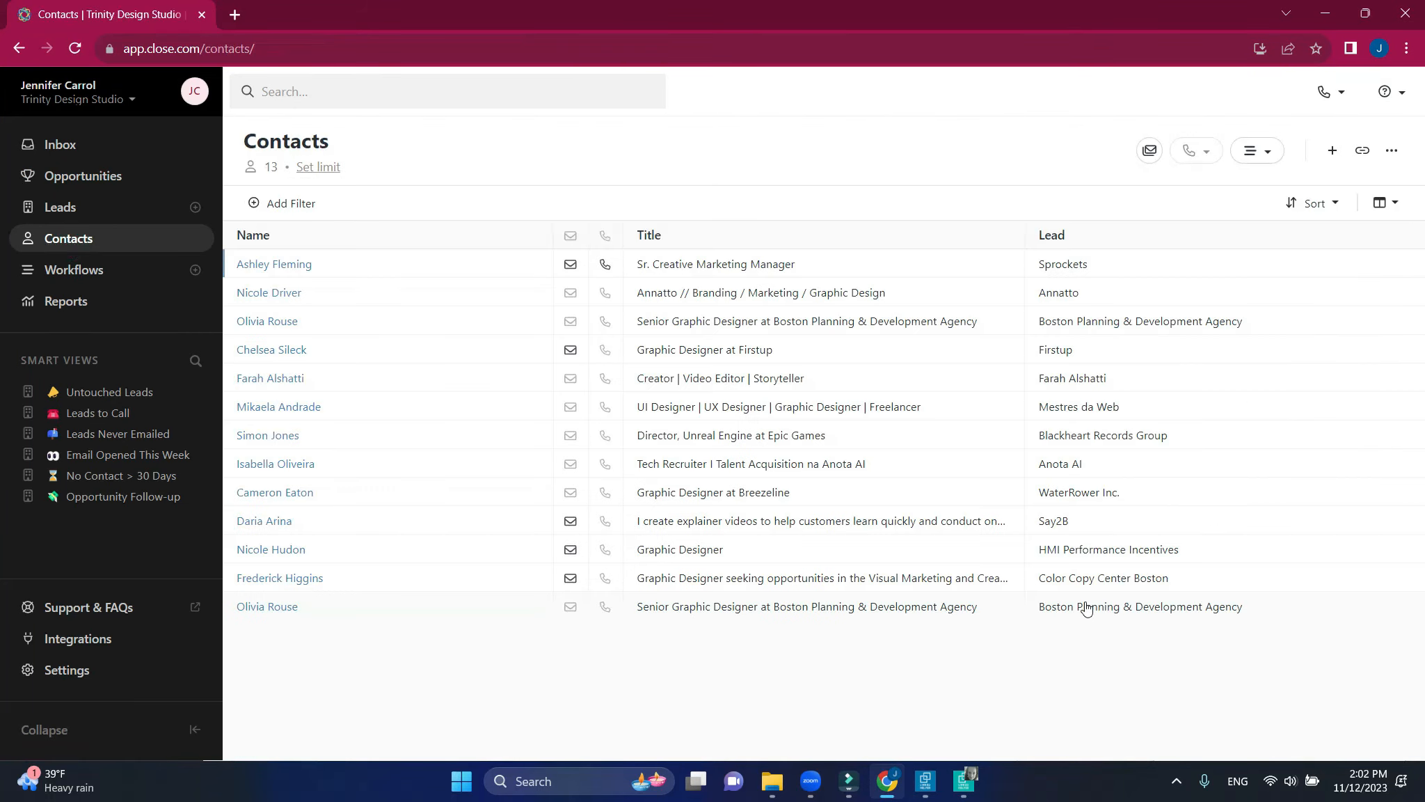